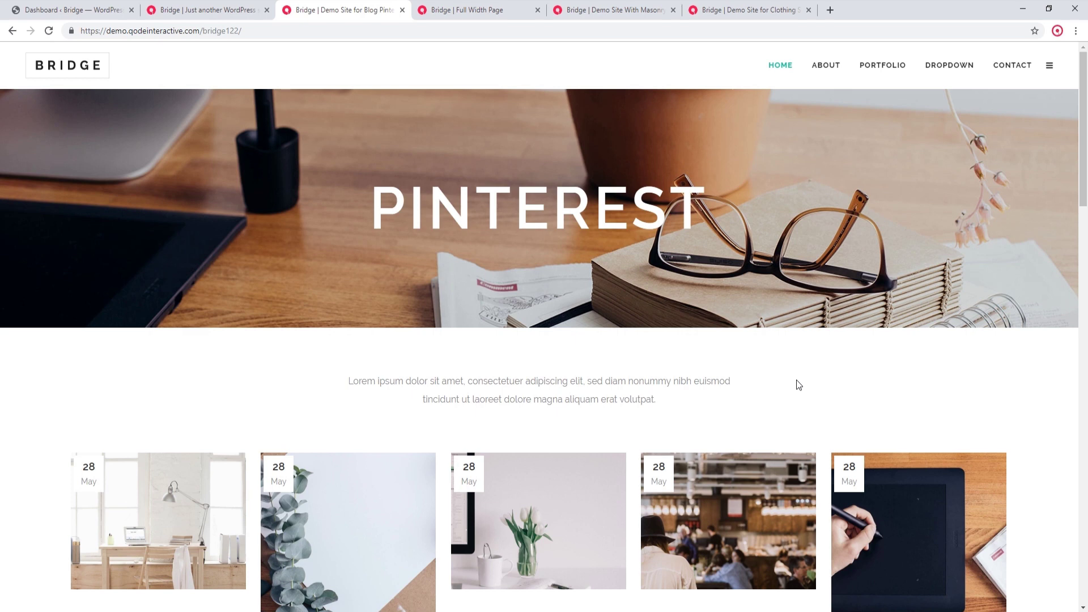
Compare the header layouts of the Full Width Page demo, the Pinterest blog demo and the Bridge tutorial site.
{"action": "left_click", "coordinate": [502, 12]}
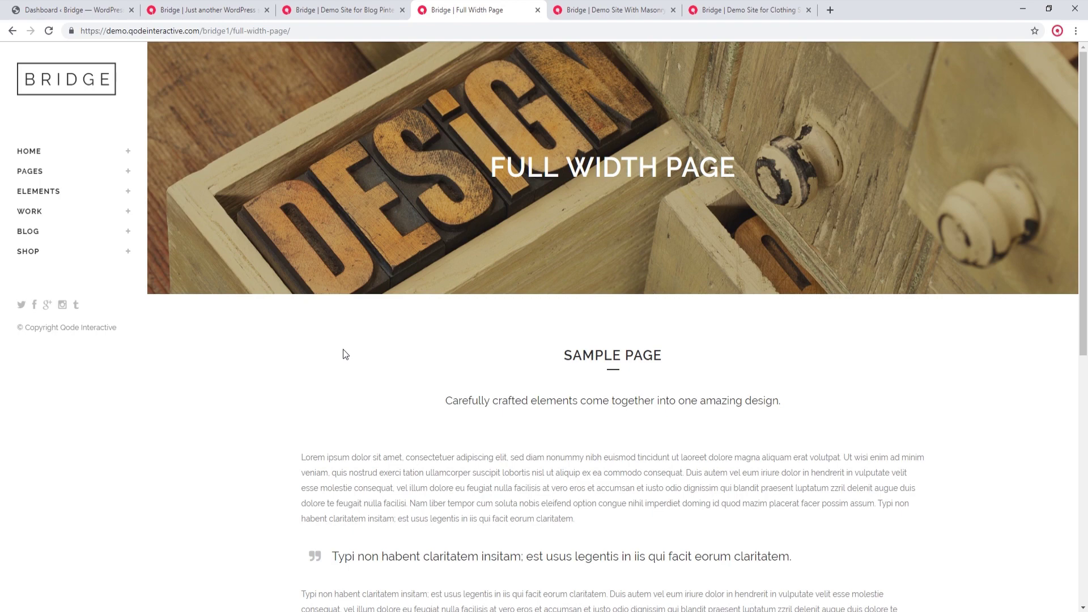
{"action": "left_click", "coordinate": [363, 9]}
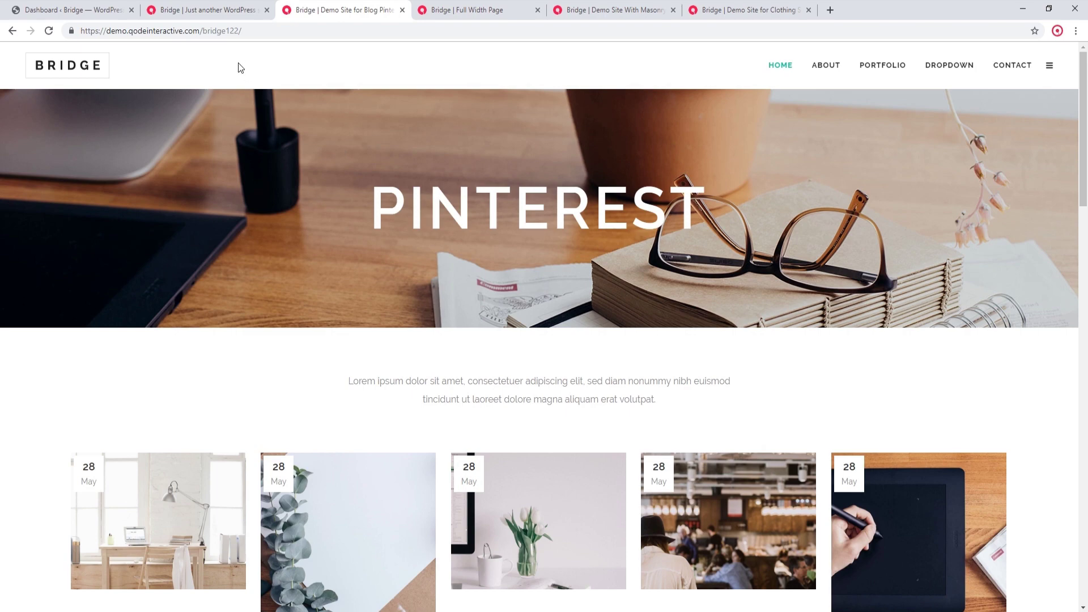
{"action": "left_click", "coordinate": [230, 10]}
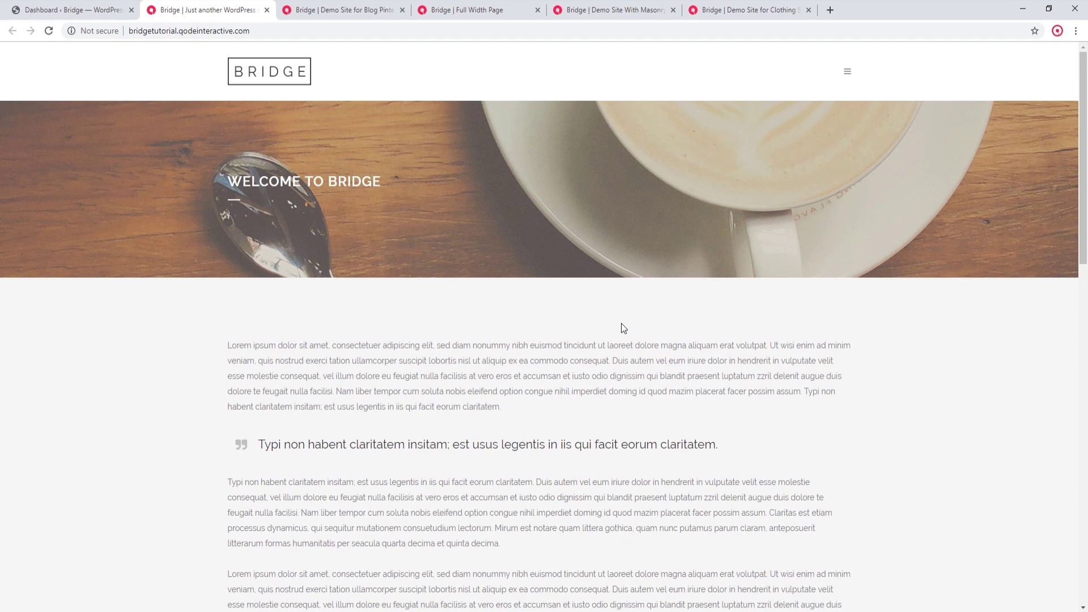
Assign top_menu to the Top Navigation display location in the WordPress menu settings, save it and reload the live site.
{"action": "left_click", "coordinate": [93, 5]}
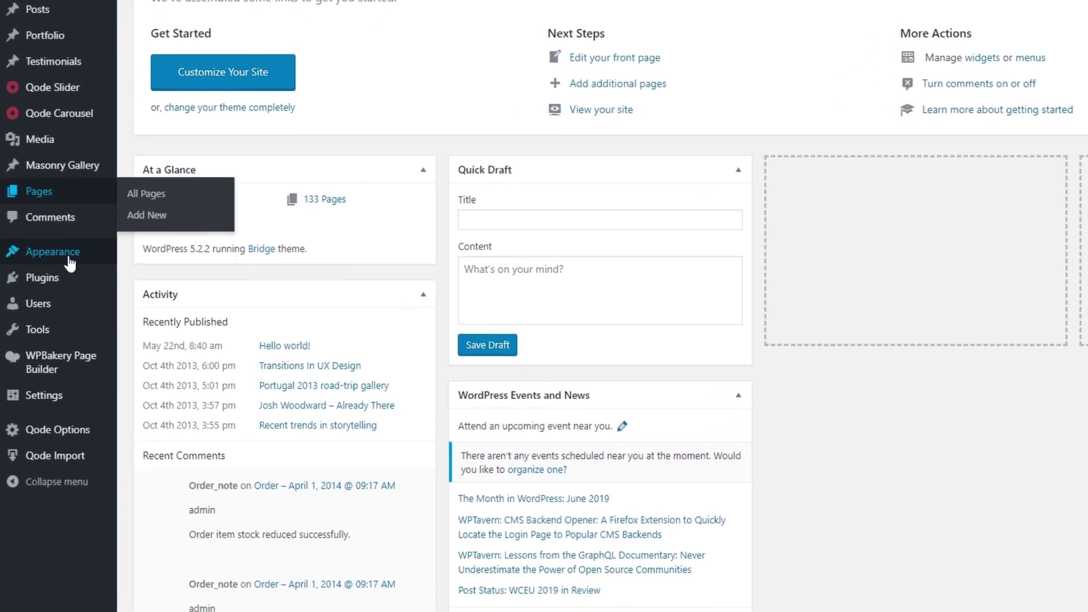
{"action": "mouse_move", "coordinate": [69, 262]}
{"action": "left_click", "coordinate": [144, 320]}
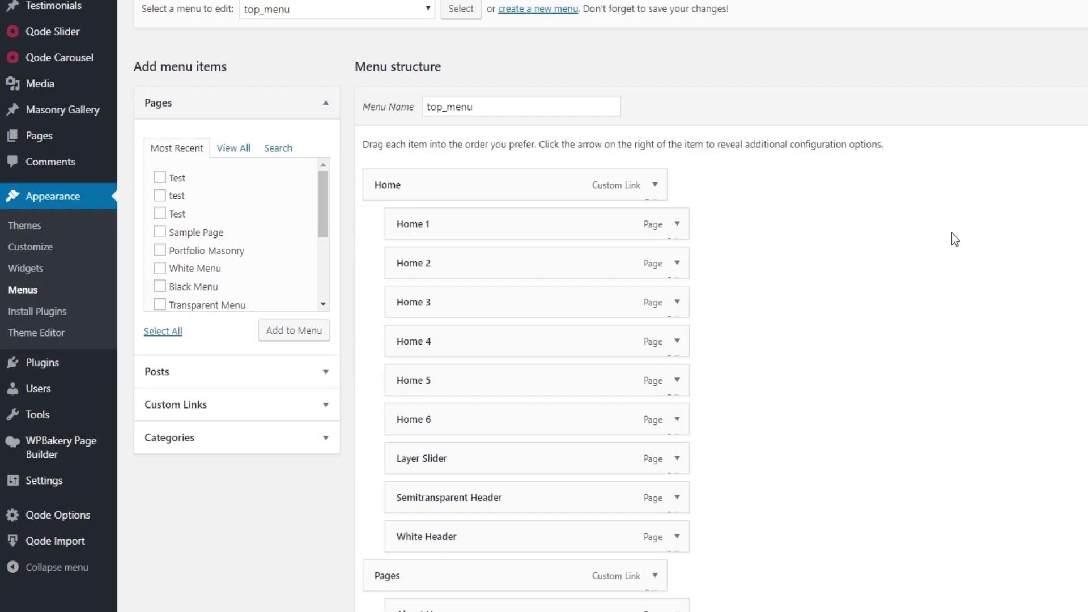
{"action": "scroll", "coordinate": [954, 233], "scroll_direction": "down", "scroll_amount": 20}
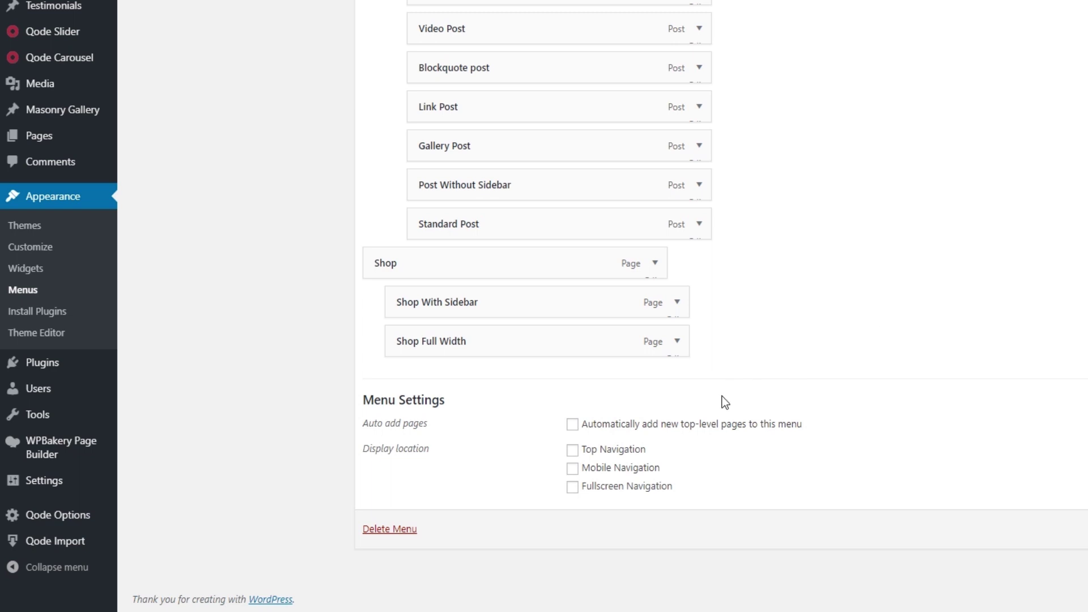
{"action": "left_click", "coordinate": [572, 451]}
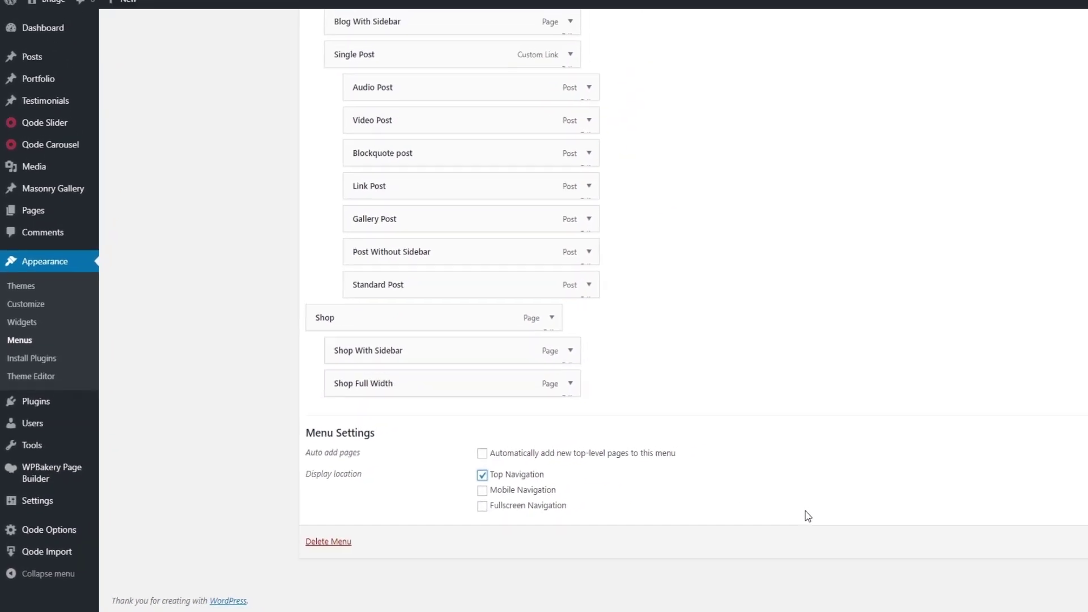
{"action": "left_click", "coordinate": [1029, 551]}
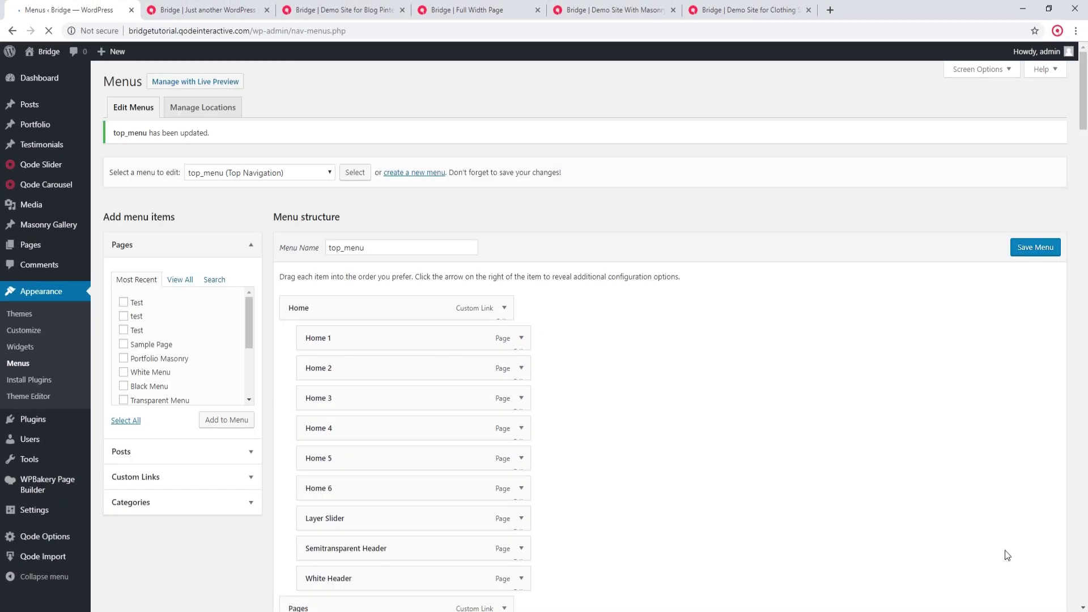
{"action": "left_click", "coordinate": [204, 10]}
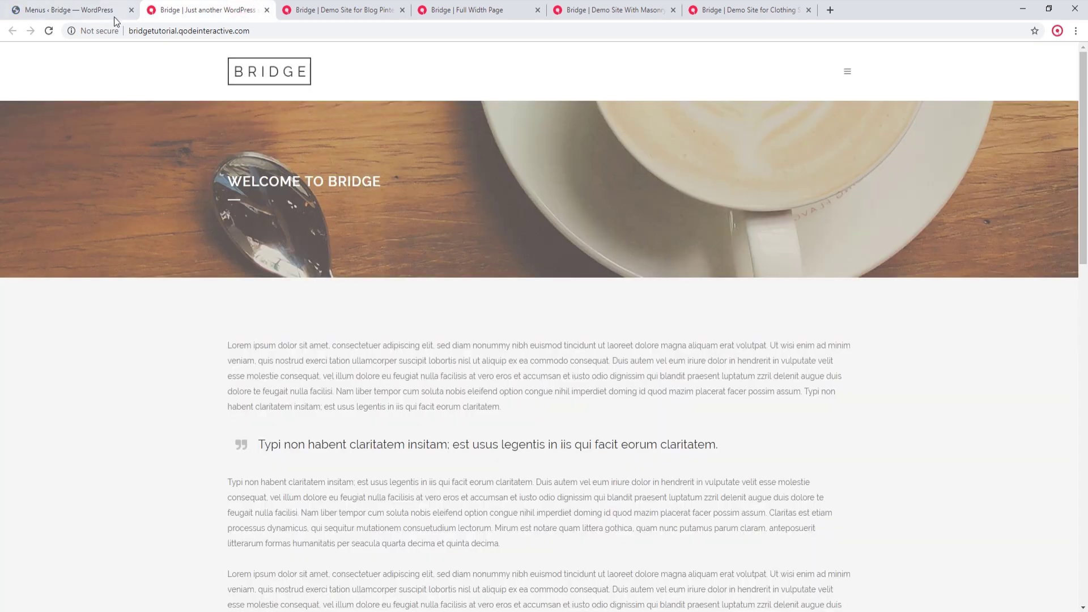
{"action": "left_click", "coordinate": [49, 31]}
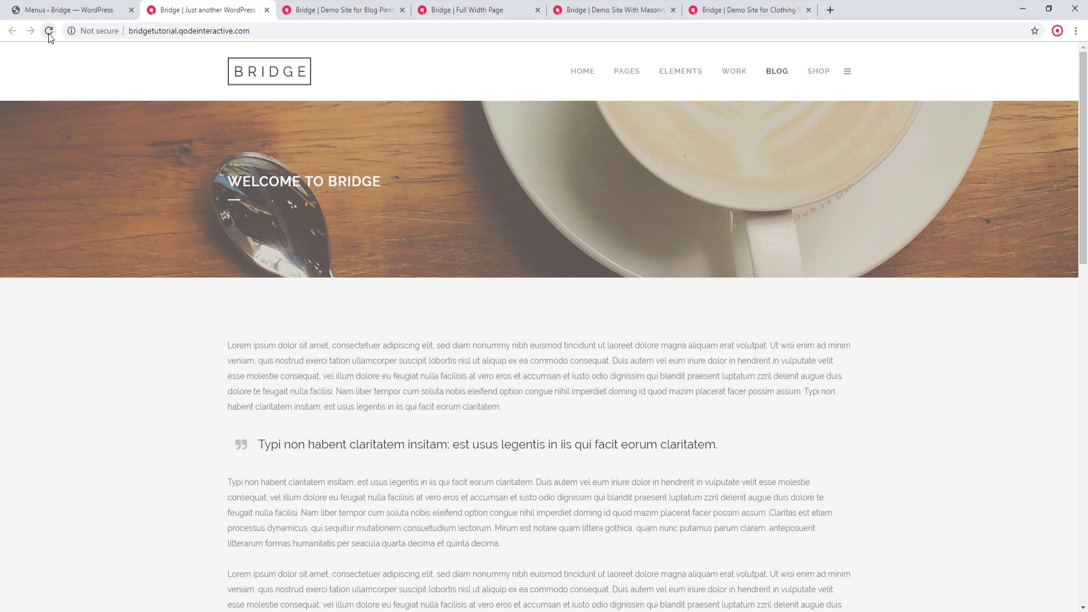
Open the Header settings in Qode Options and compare them with the header on the live site.
{"action": "left_click", "coordinate": [81, 6]}
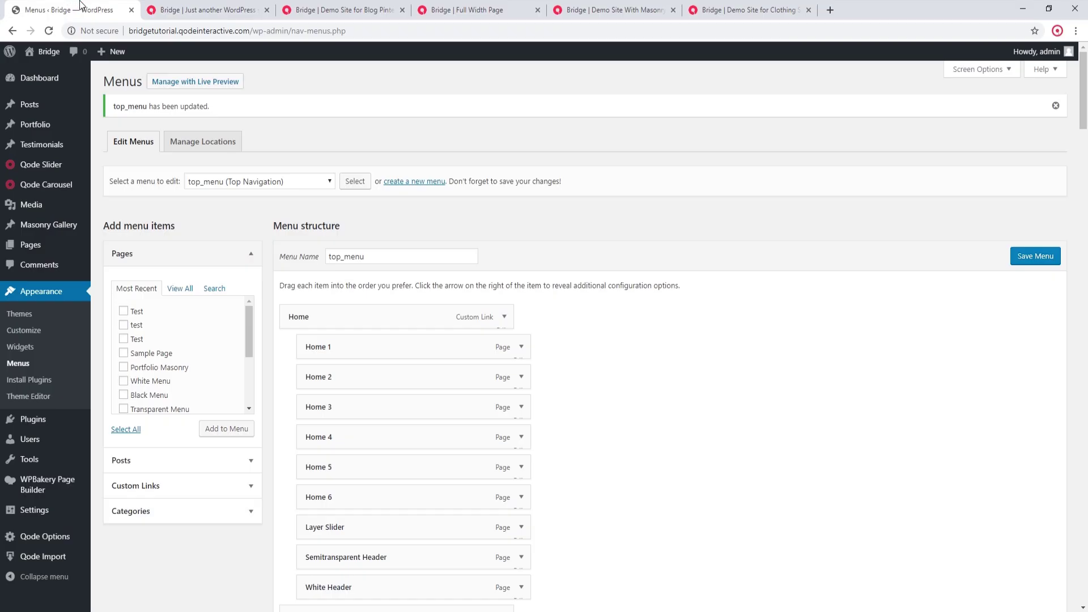
{"action": "mouse_move", "coordinate": [69, 542]}
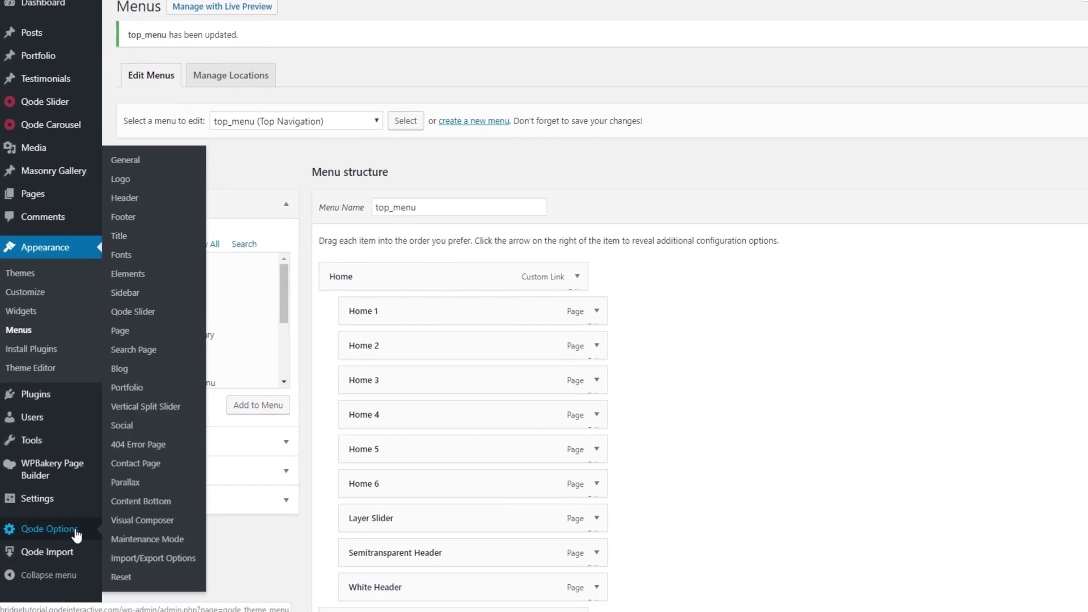
{"action": "left_click", "coordinate": [123, 199]}
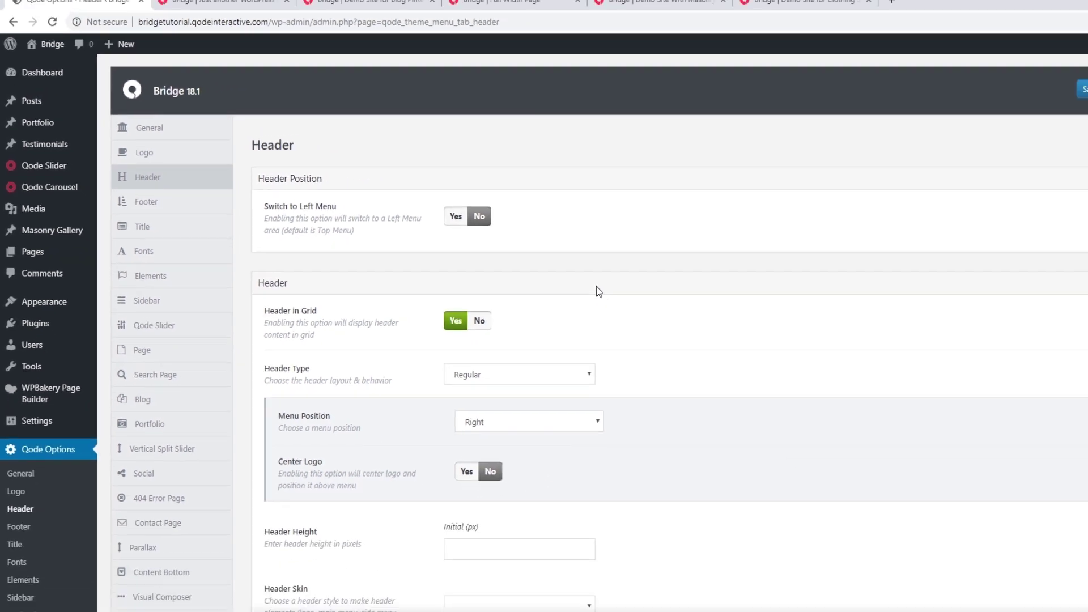
{"action": "key", "text": "ctrl+Tab"}
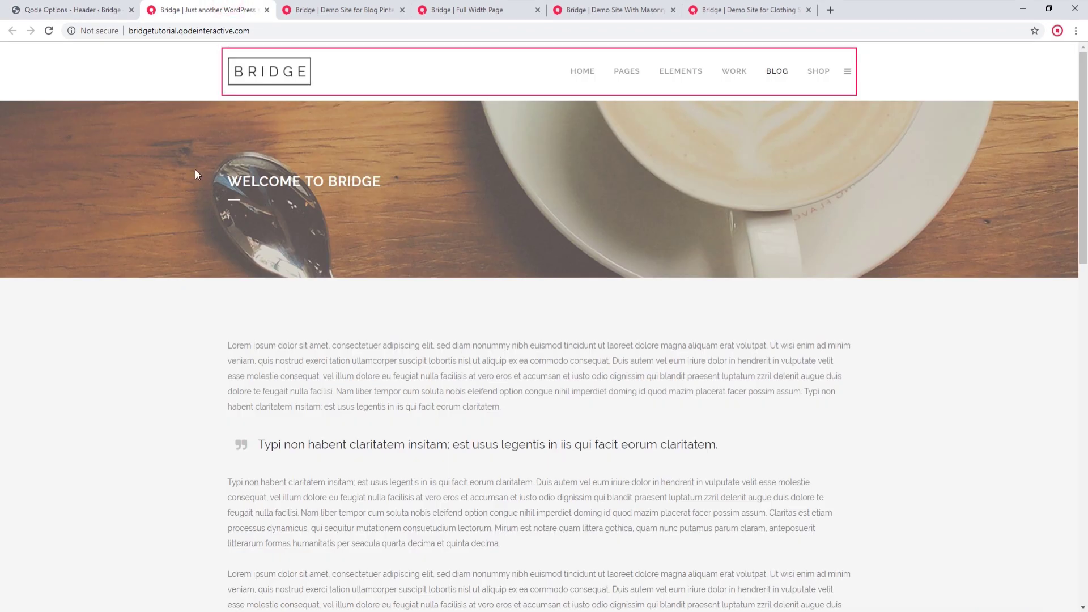
{"action": "left_click", "coordinate": [94, 8]}
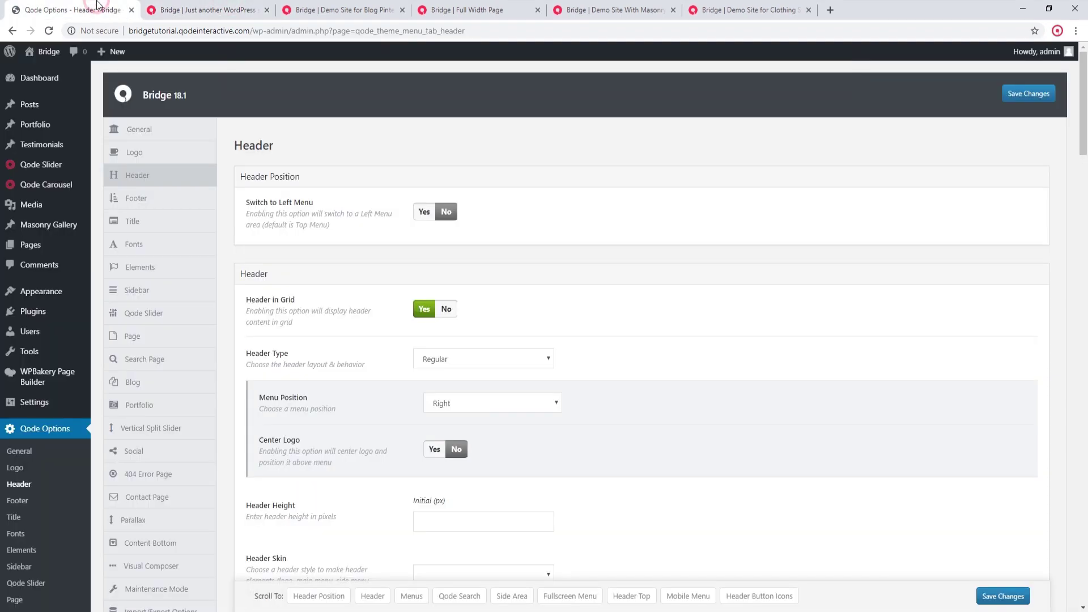
Disable Header in Grid, save the changes and reload the live site.
{"action": "left_click", "coordinate": [448, 312]}
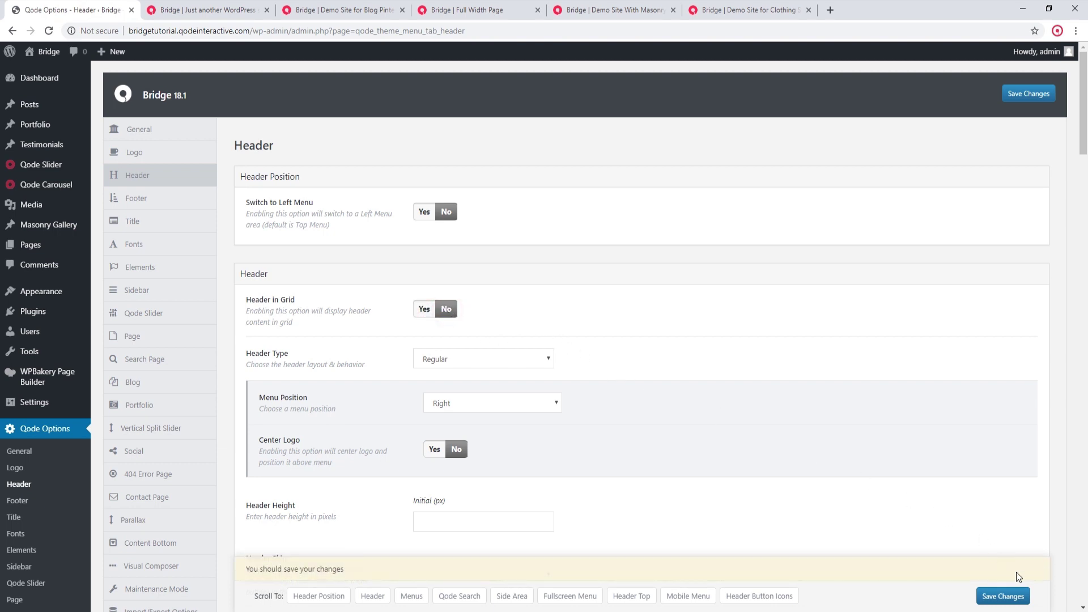
{"action": "left_click", "coordinate": [1008, 600]}
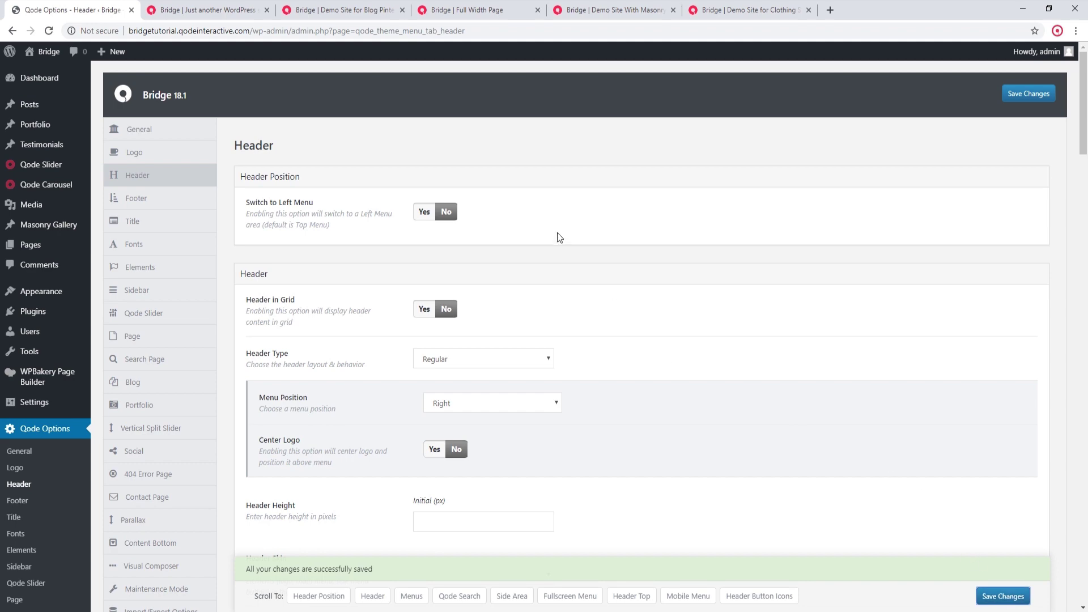
{"action": "left_click", "coordinate": [255, 6]}
{"action": "left_click", "coordinate": [49, 30]}
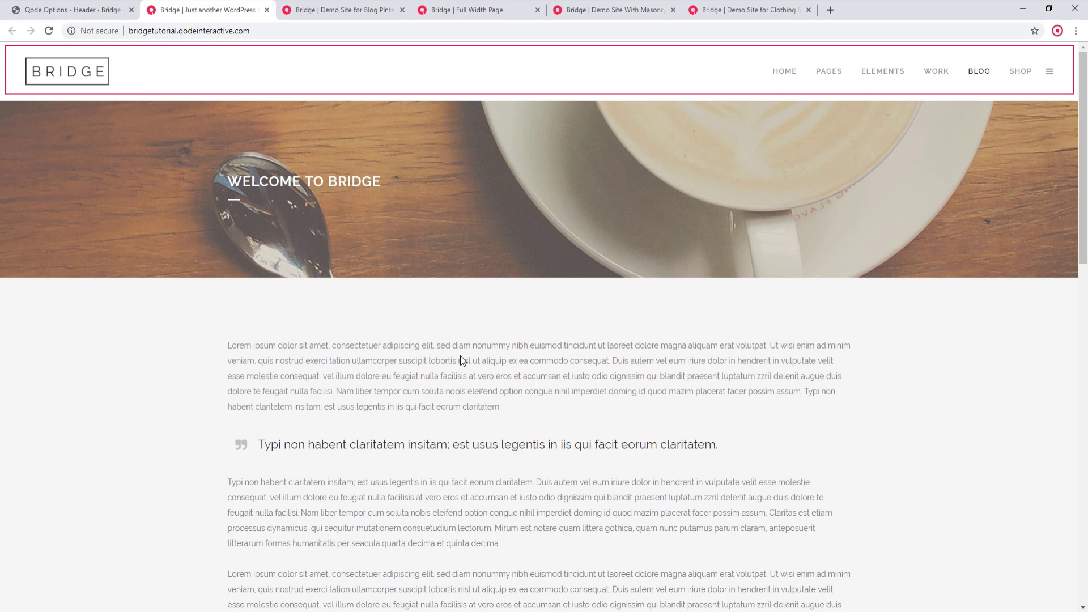
Enable Header in Grid again in the Header options.
{"action": "left_click", "coordinate": [102, 10]}
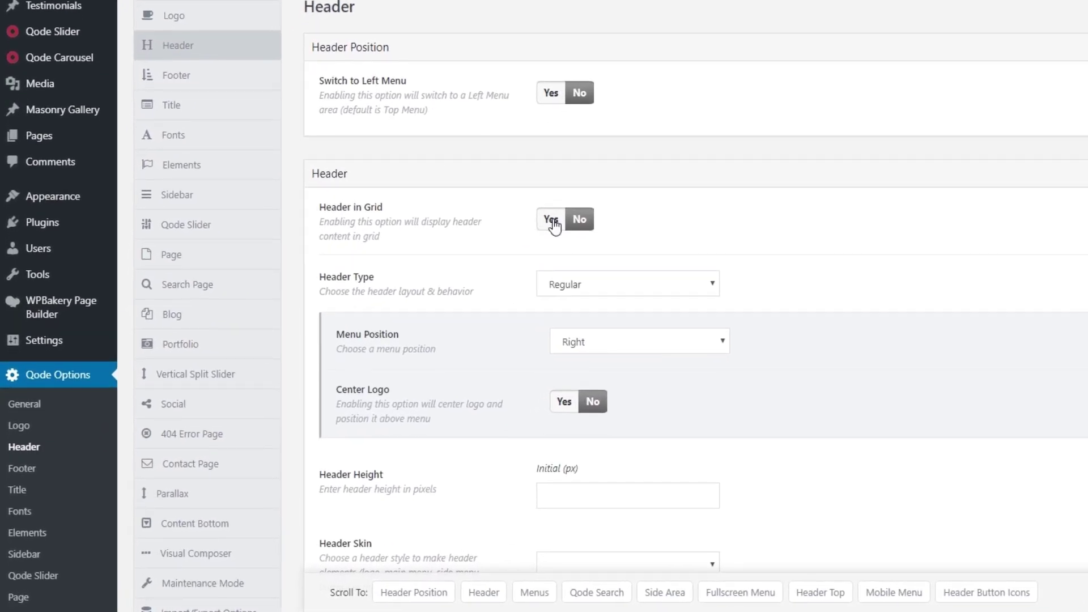
{"action": "left_click", "coordinate": [554, 225]}
{"action": "scroll", "coordinate": [558, 233], "scroll_direction": "down", "scroll_amount": 1}
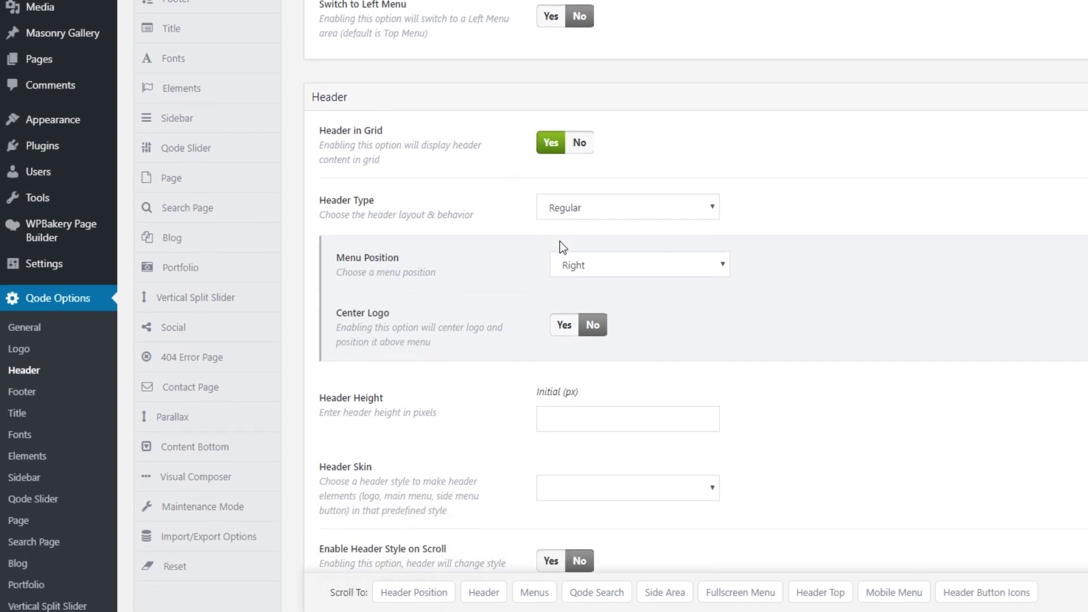
Review the available header types and check how the Regular header behaves while the live page scrolls.
{"action": "left_click", "coordinate": [646, 207]}
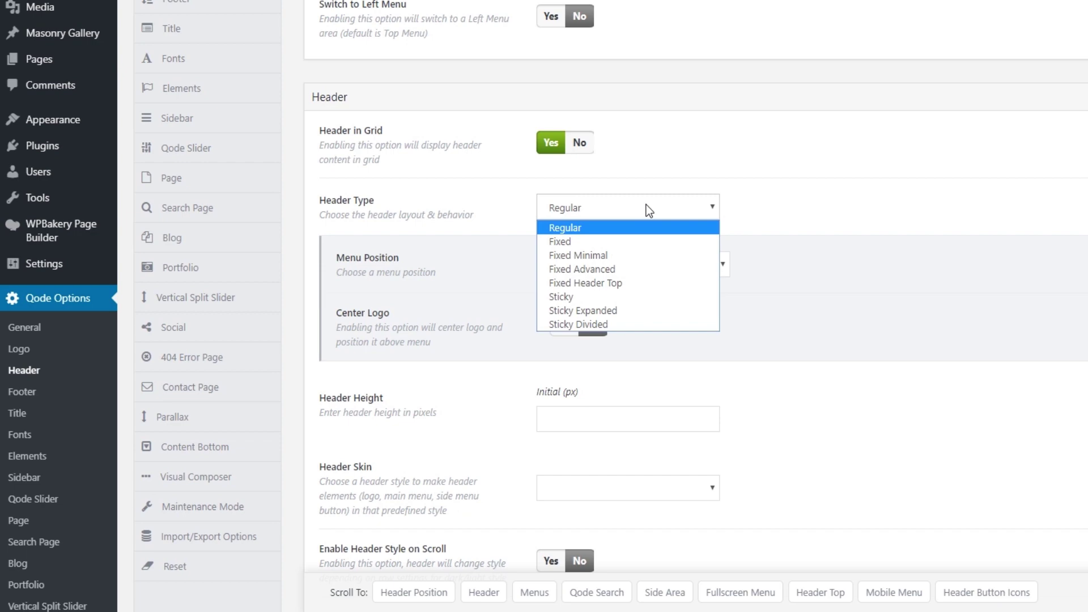
{"action": "left_click", "coordinate": [647, 208]}
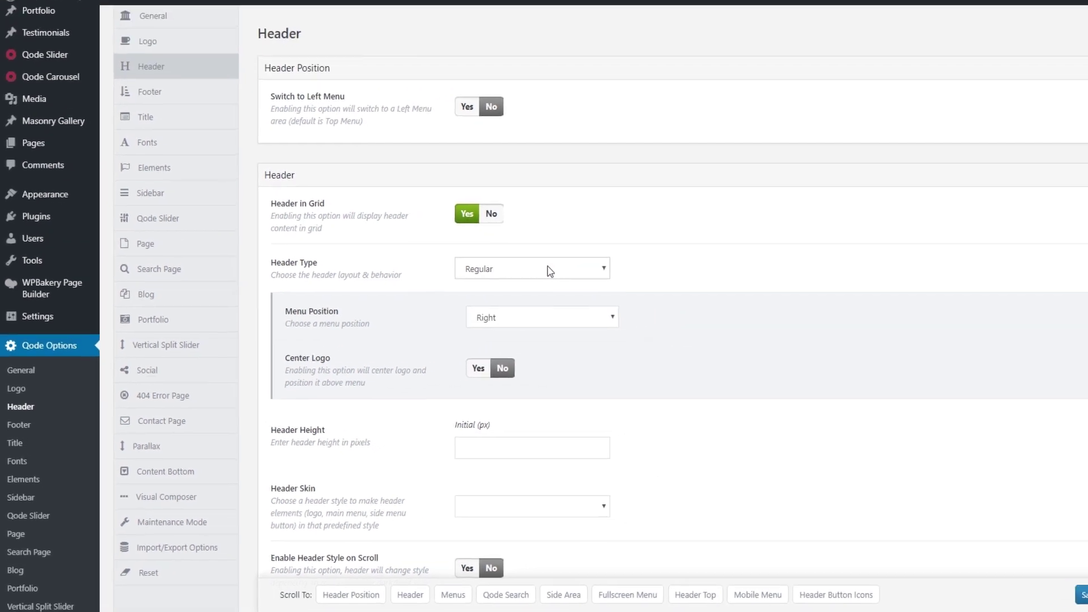
{"action": "left_click", "coordinate": [227, 10]}
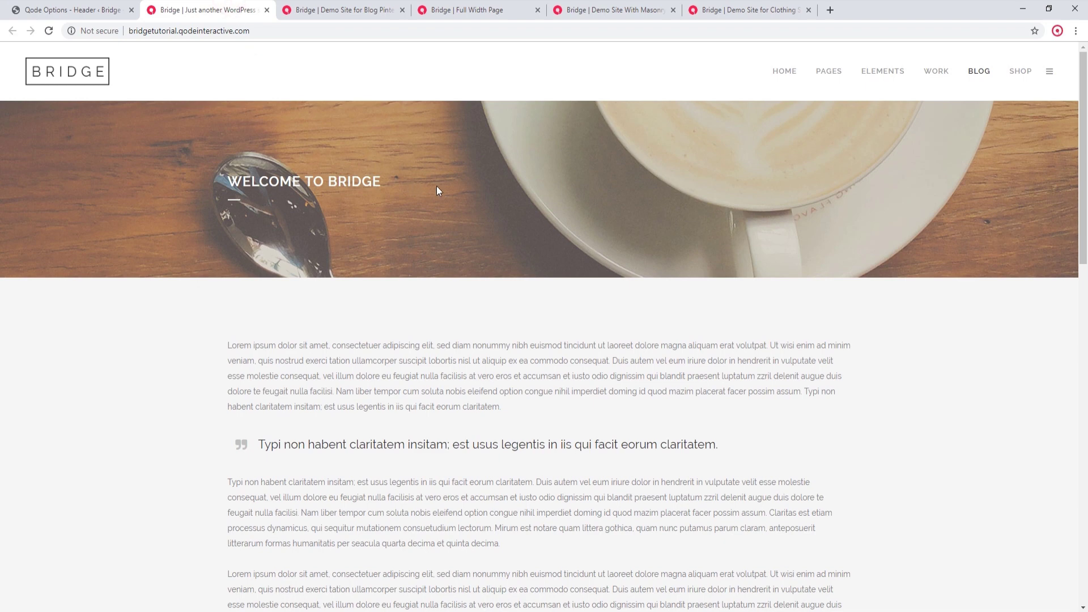
{"action": "scroll", "coordinate": [437, 187], "scroll_direction": "down", "scroll_amount": 5}
{"action": "scroll", "coordinate": [438, 187], "scroll_direction": "down", "scroll_amount": 5}
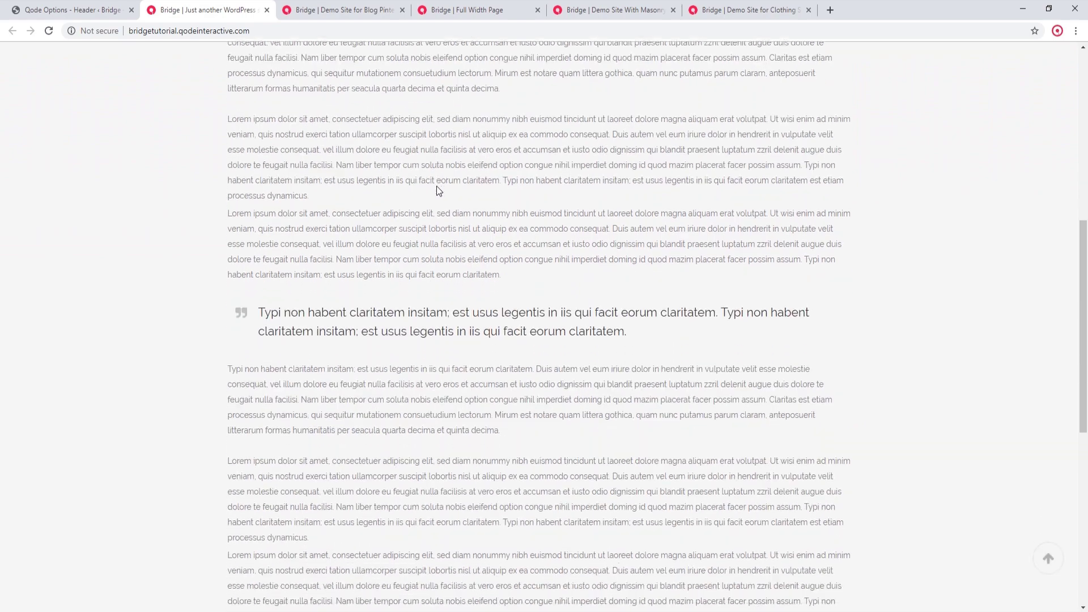
{"action": "scroll", "coordinate": [438, 188], "scroll_direction": "up", "scroll_amount": 10}
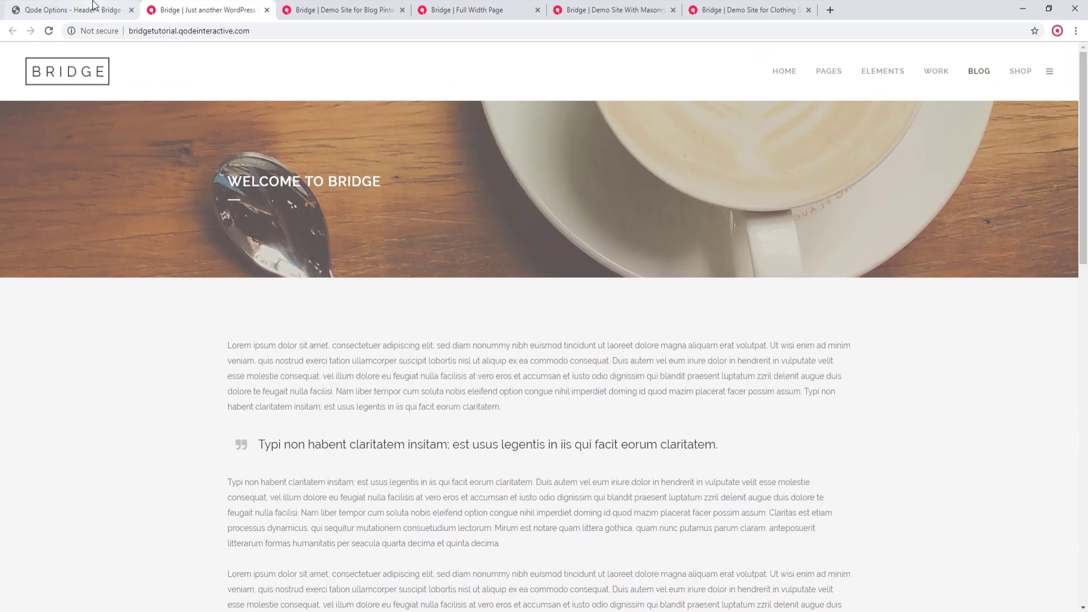
Set the Header Type to Fixed, save the changes and reload the live site.
{"action": "left_click", "coordinate": [71, 10]}
{"action": "left_click", "coordinate": [504, 286]}
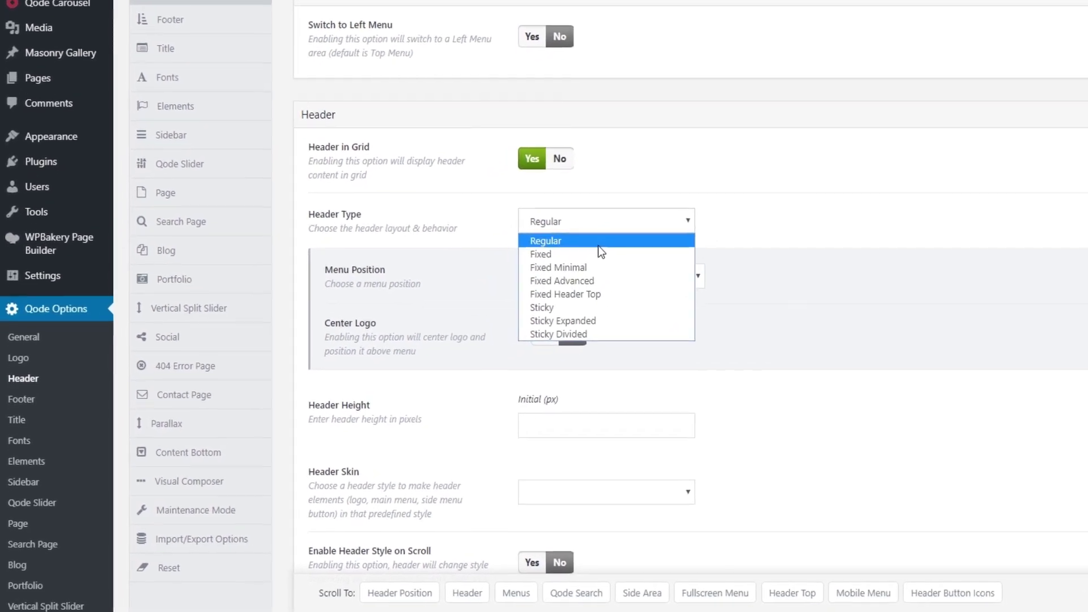
{"action": "left_click", "coordinate": [549, 282]}
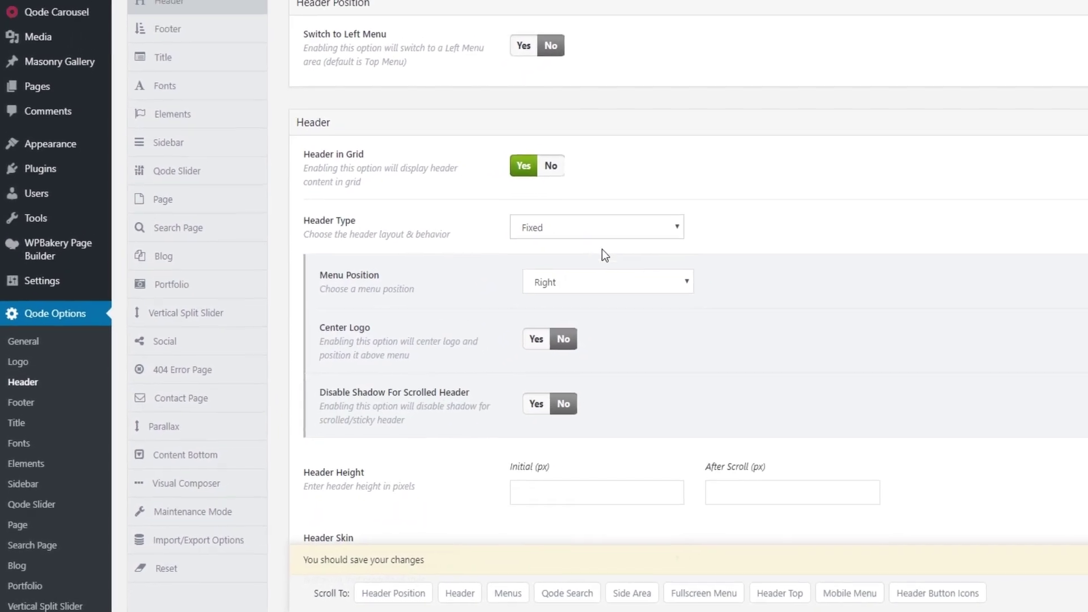
{"action": "left_click", "coordinate": [1011, 602]}
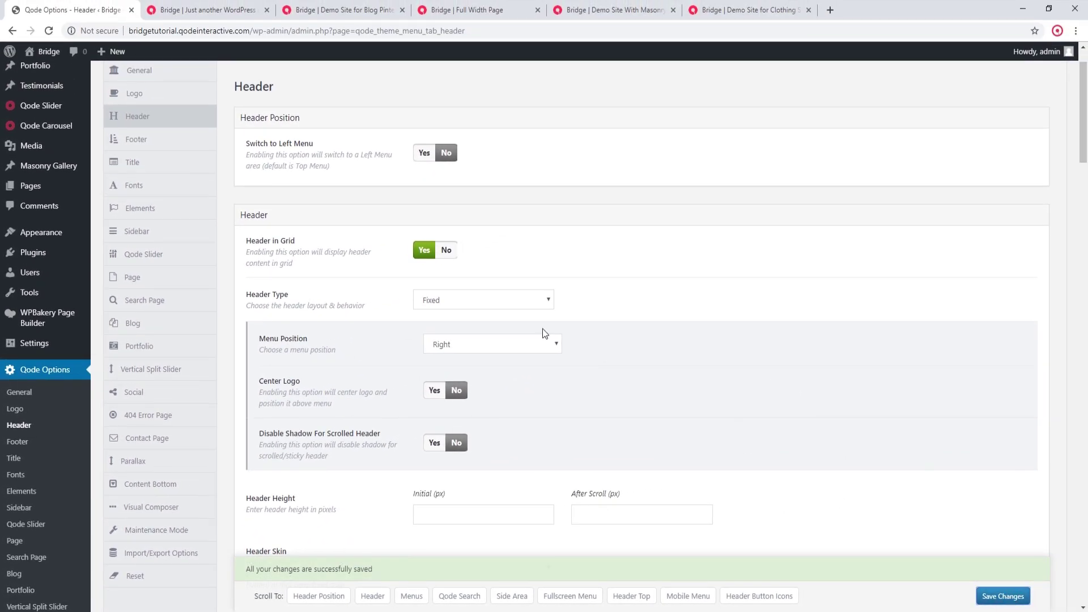
{"action": "left_click", "coordinate": [199, 10]}
{"action": "left_click", "coordinate": [48, 31]}
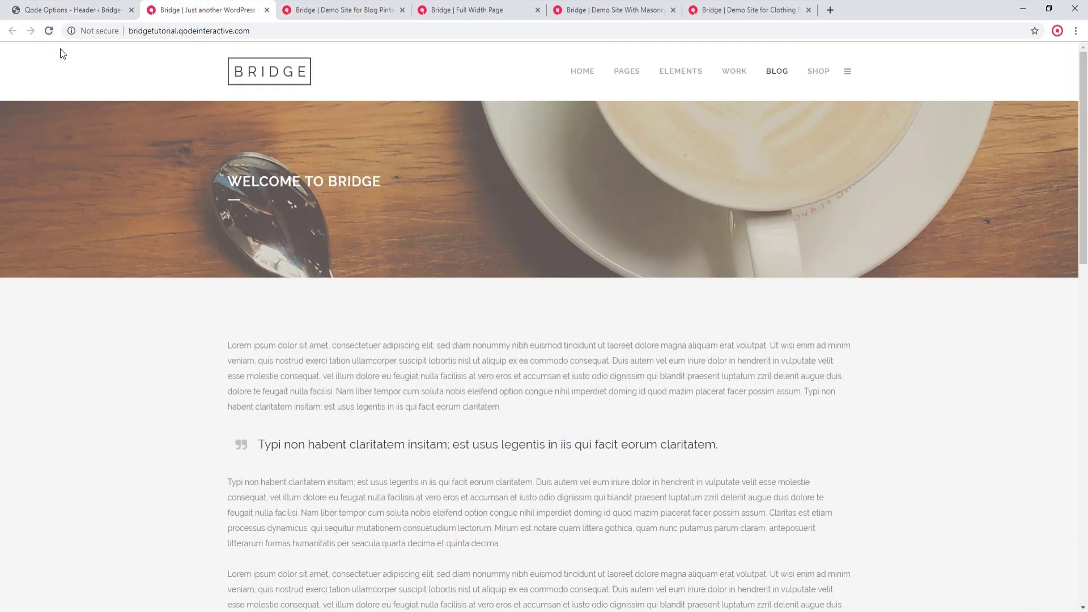
Examine how the Fixed header behaves while moving down and back up the live page.
{"action": "scroll", "coordinate": [462, 245], "scroll_direction": "down", "scroll_amount": 2}
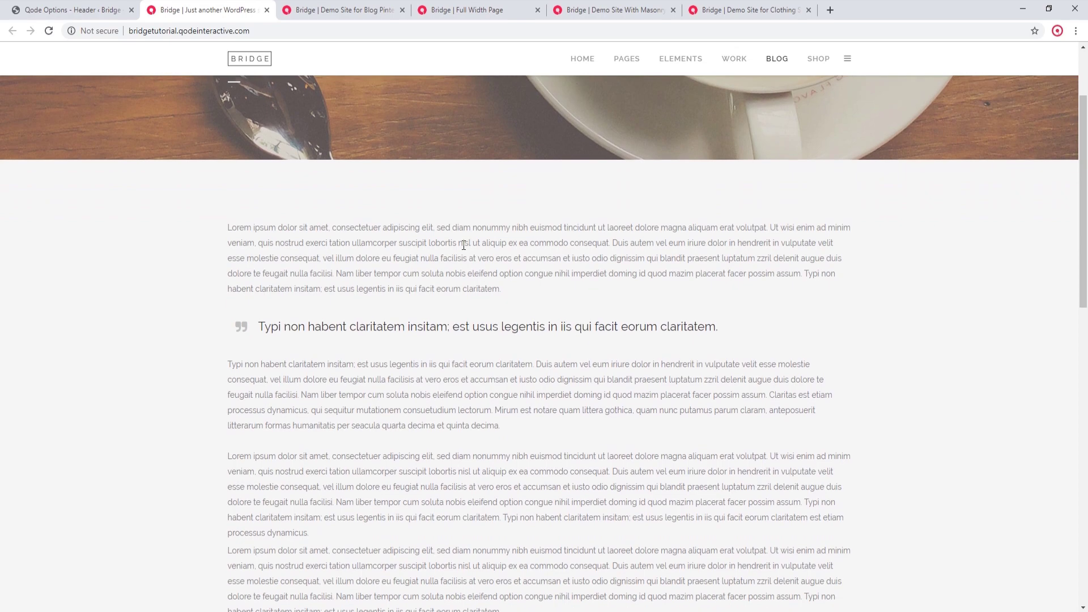
{"action": "scroll", "coordinate": [463, 245], "scroll_direction": "down", "scroll_amount": 5}
{"action": "scroll", "coordinate": [462, 245], "scroll_direction": "down", "scroll_amount": 2}
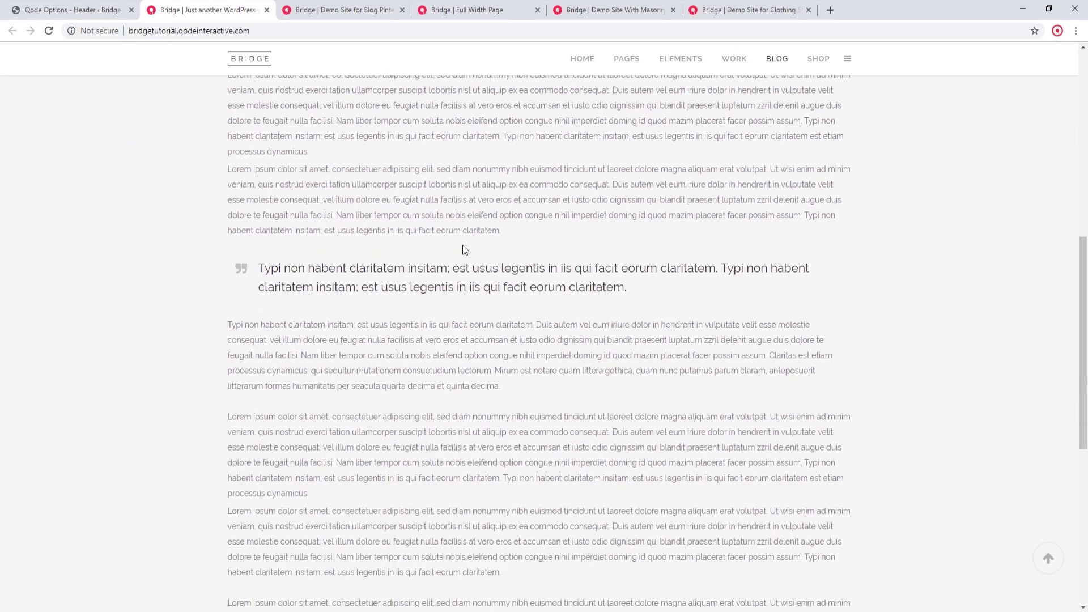
{"action": "scroll", "coordinate": [463, 245], "scroll_direction": "down", "scroll_amount": 5}
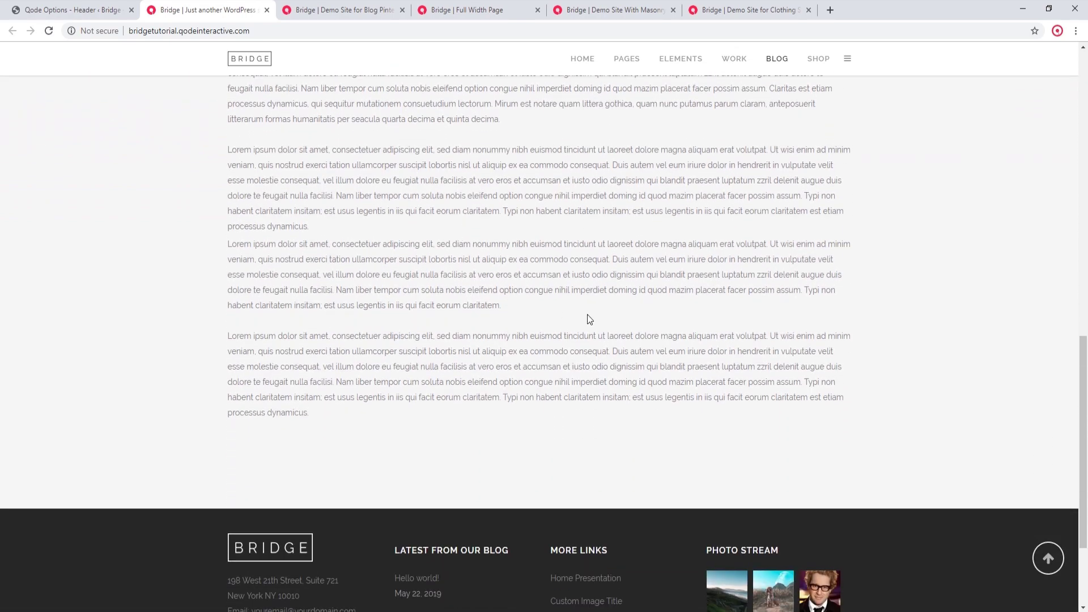
{"action": "scroll", "coordinate": [588, 316], "scroll_direction": "up", "scroll_amount": 4}
{"action": "scroll", "coordinate": [587, 315], "scroll_direction": "up", "scroll_amount": 7}
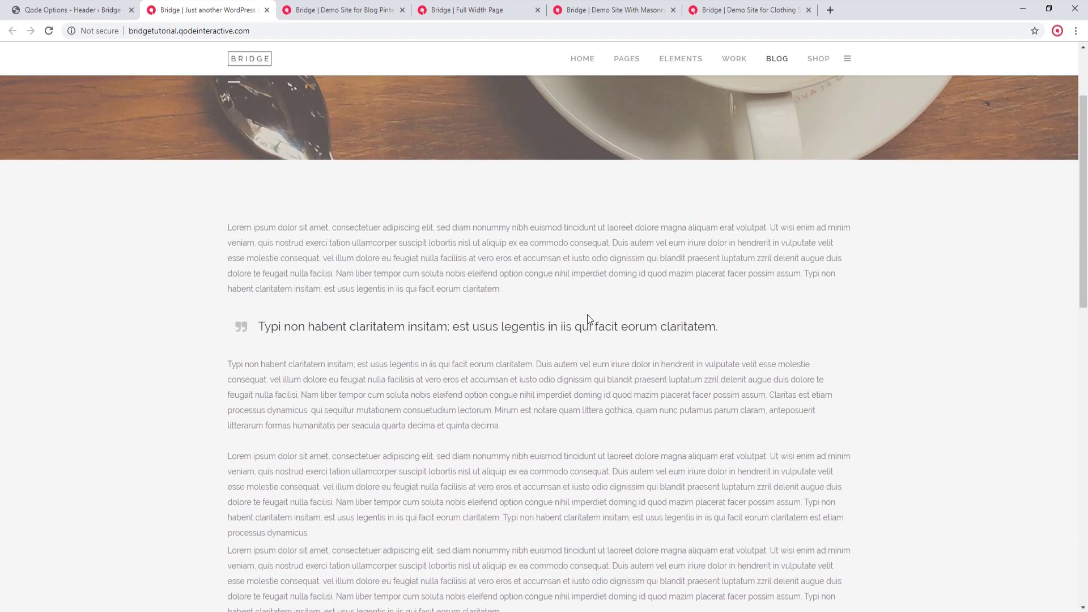
{"action": "scroll", "coordinate": [591, 312], "scroll_direction": "up", "scroll_amount": 1}
{"action": "scroll", "coordinate": [592, 311], "scroll_direction": "down", "scroll_amount": 4}
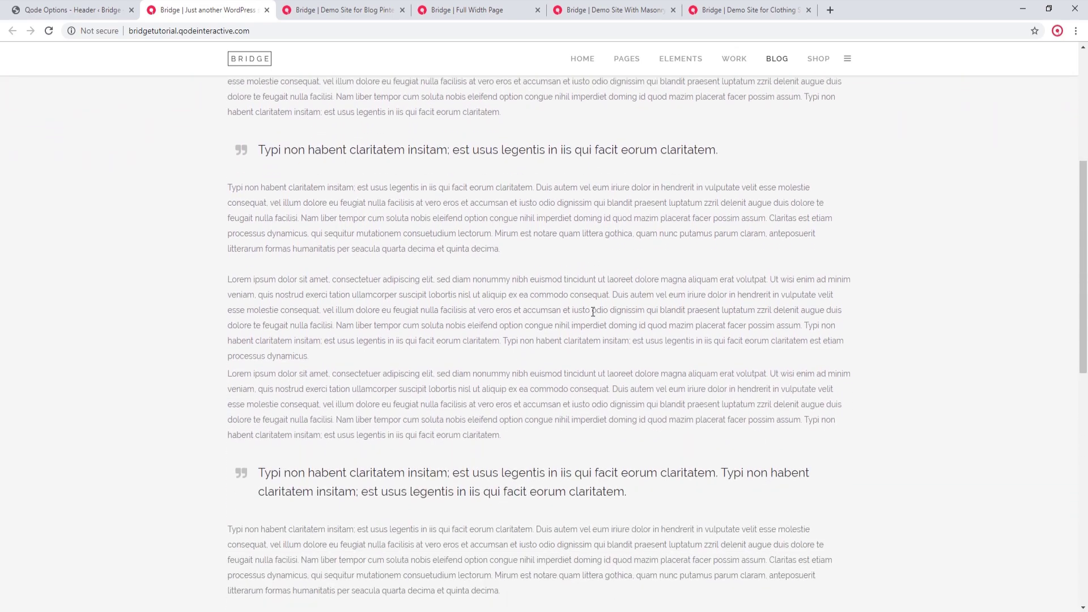
{"action": "scroll", "coordinate": [593, 311], "scroll_direction": "up", "scroll_amount": 5}
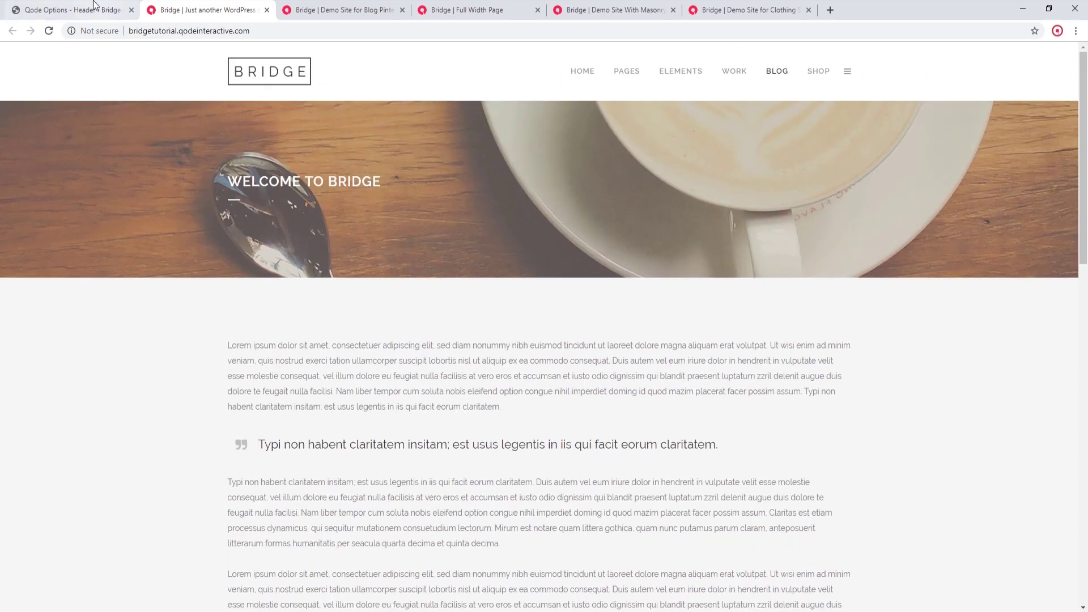
Set the Header Type to Fixed Minimal in the Header options, save the changes and reload the live site.
{"action": "left_click", "coordinate": [94, 4]}
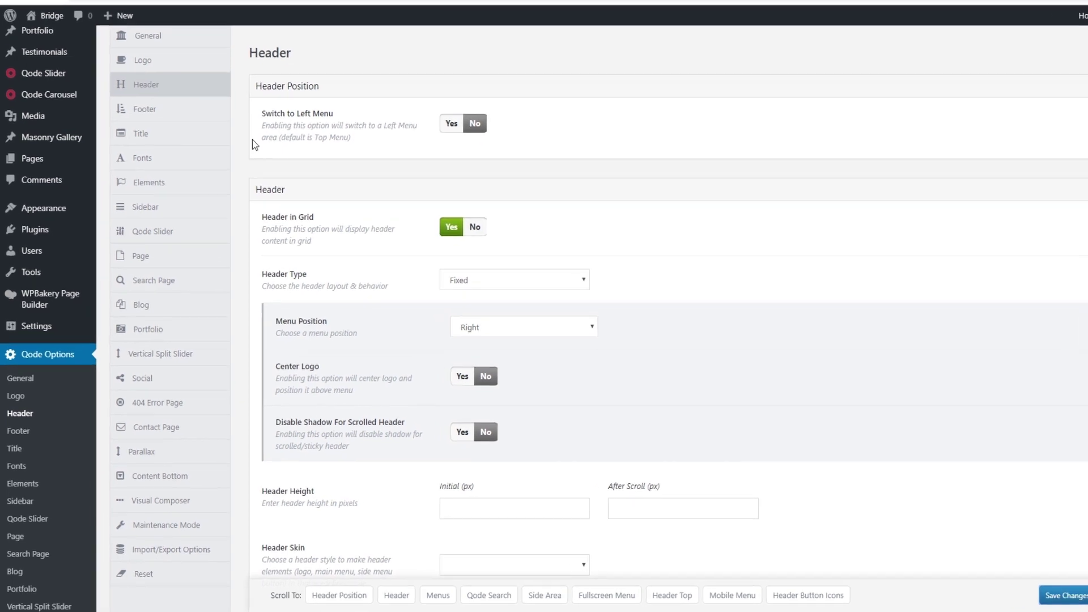
{"action": "left_click", "coordinate": [640, 207]}
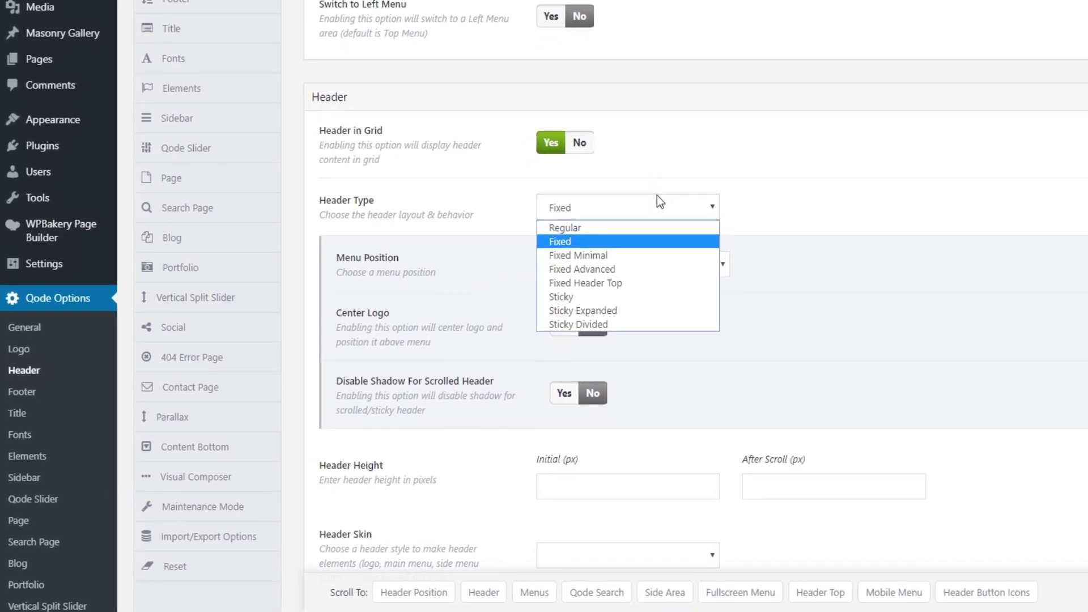
{"action": "left_click", "coordinate": [626, 255]}
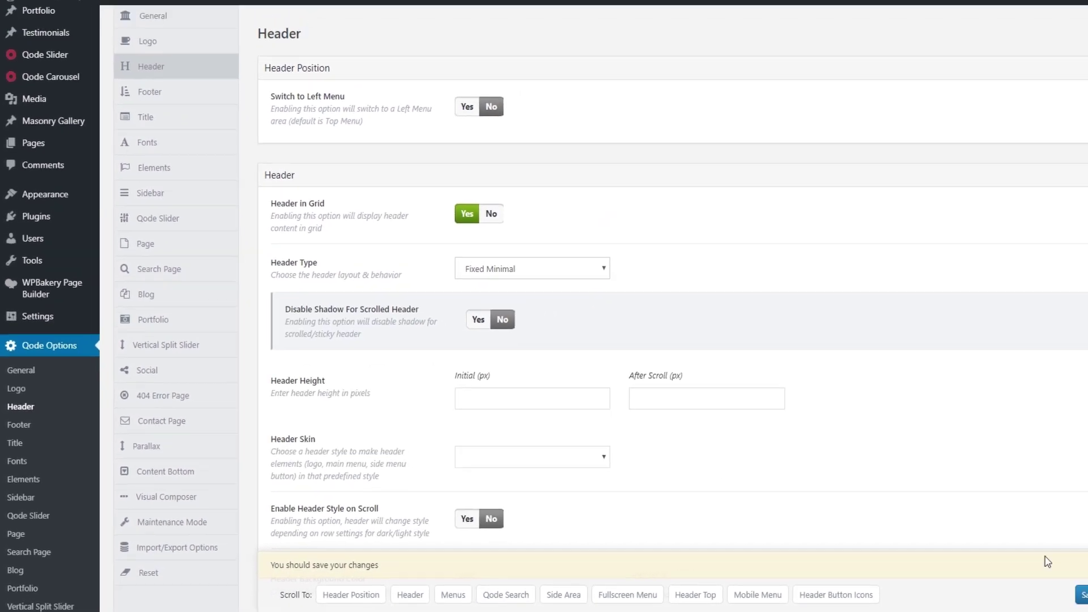
{"action": "left_click", "coordinate": [1083, 594]}
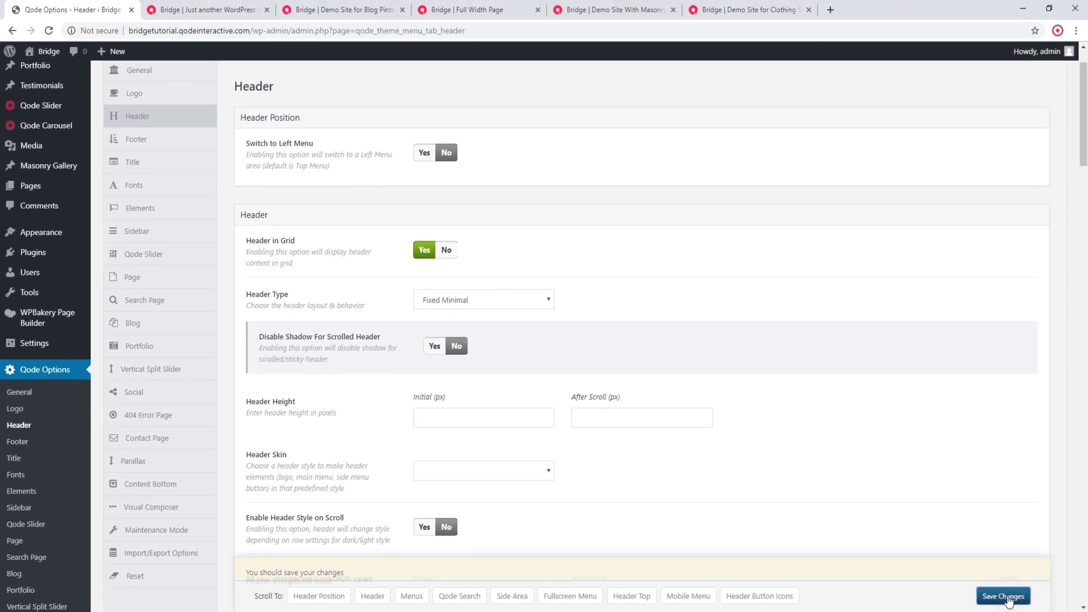
{"action": "left_click", "coordinate": [234, 7]}
{"action": "left_click", "coordinate": [49, 31]}
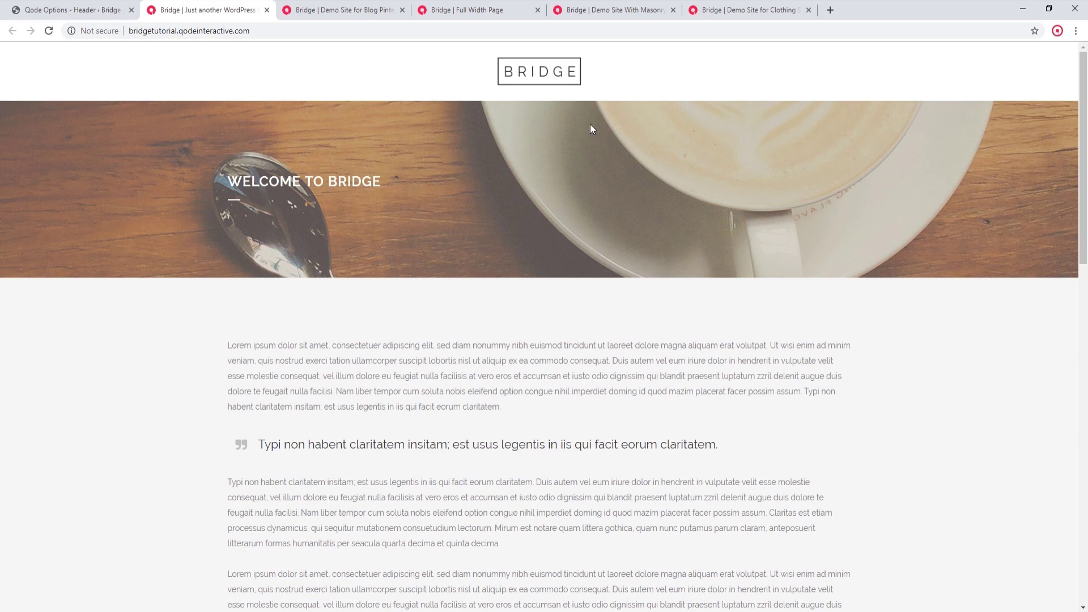
Examine how the Fixed Minimal header behaves while moving down and back up the live page.
{"action": "scroll", "coordinate": [600, 128], "scroll_direction": "down", "scroll_amount": 4}
{"action": "scroll", "coordinate": [599, 127], "scroll_direction": "down", "scroll_amount": 4}
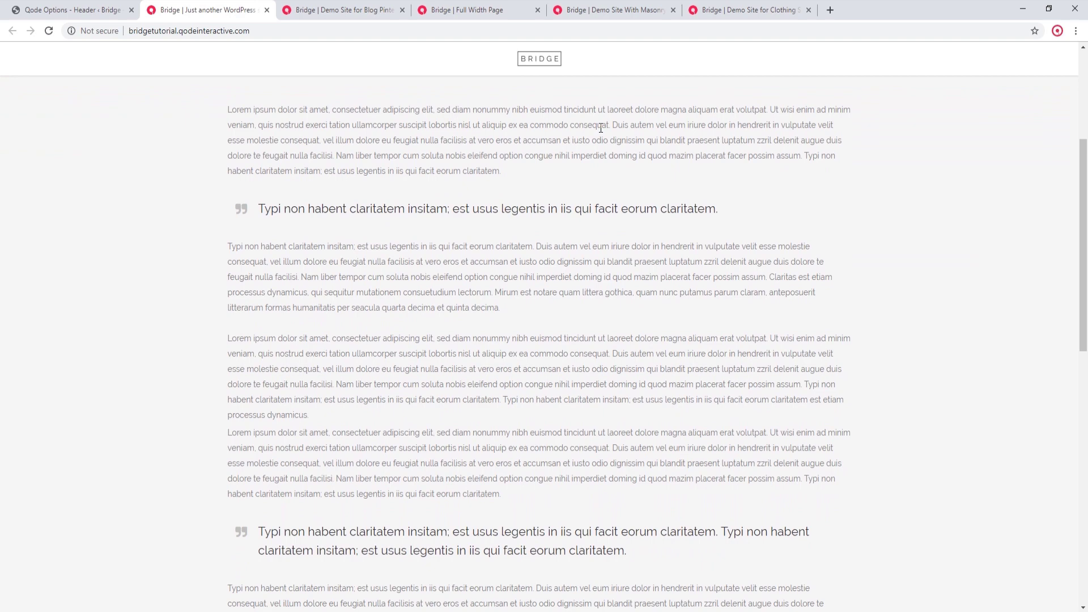
{"action": "scroll", "coordinate": [600, 127], "scroll_direction": "down", "scroll_amount": 5}
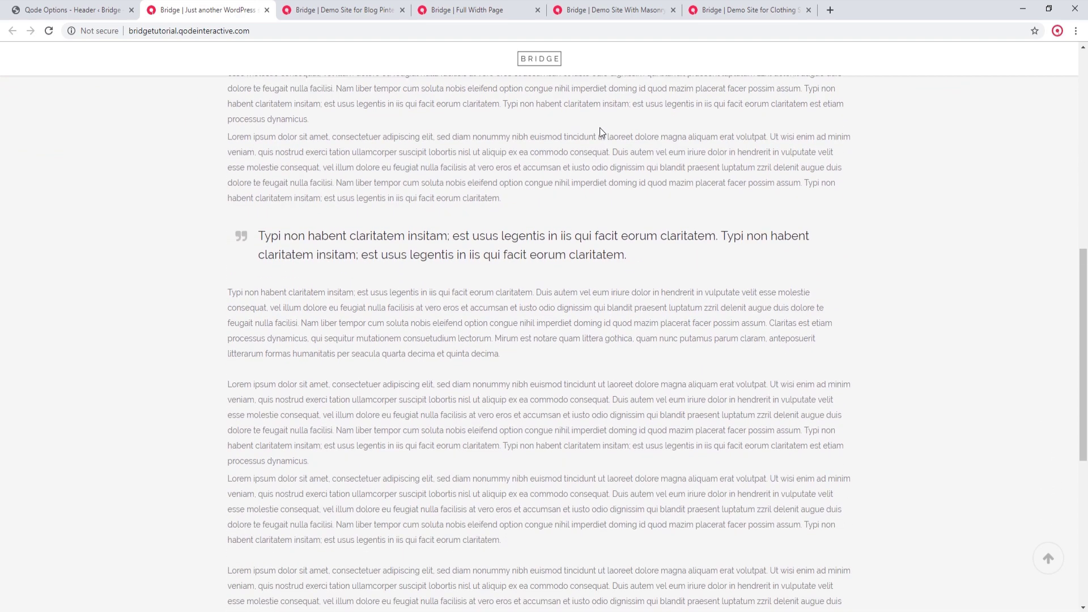
{"action": "scroll", "coordinate": [675, 285], "scroll_direction": "up", "scroll_amount": 3}
{"action": "scroll", "coordinate": [674, 283], "scroll_direction": "up", "scroll_amount": 2}
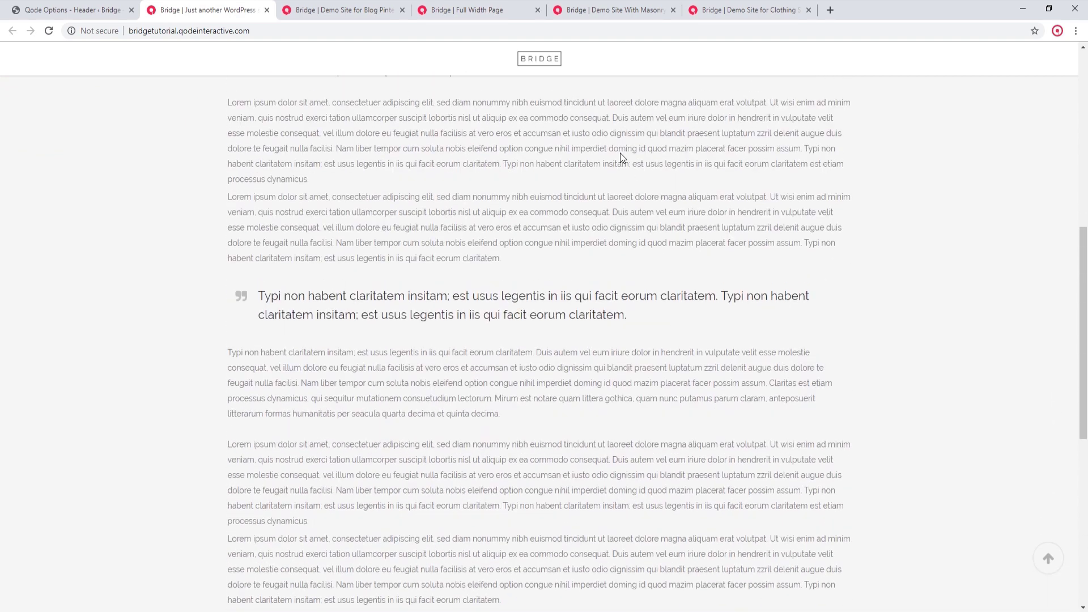
{"action": "scroll", "coordinate": [597, 60], "scroll_direction": "up", "scroll_amount": 10}
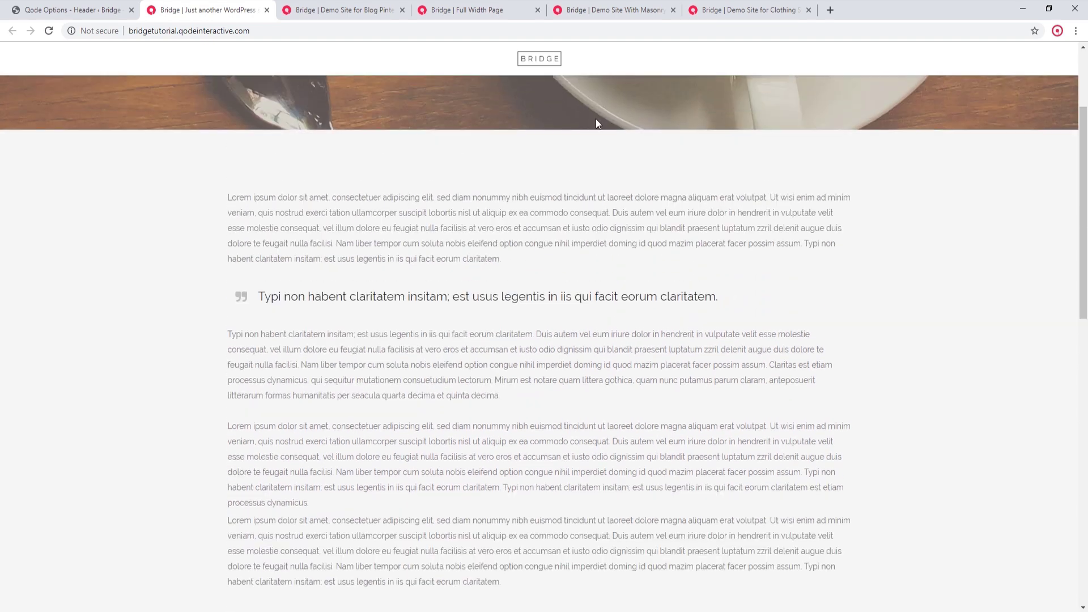
{"action": "scroll", "coordinate": [610, 149], "scroll_direction": "up", "scroll_amount": 1}
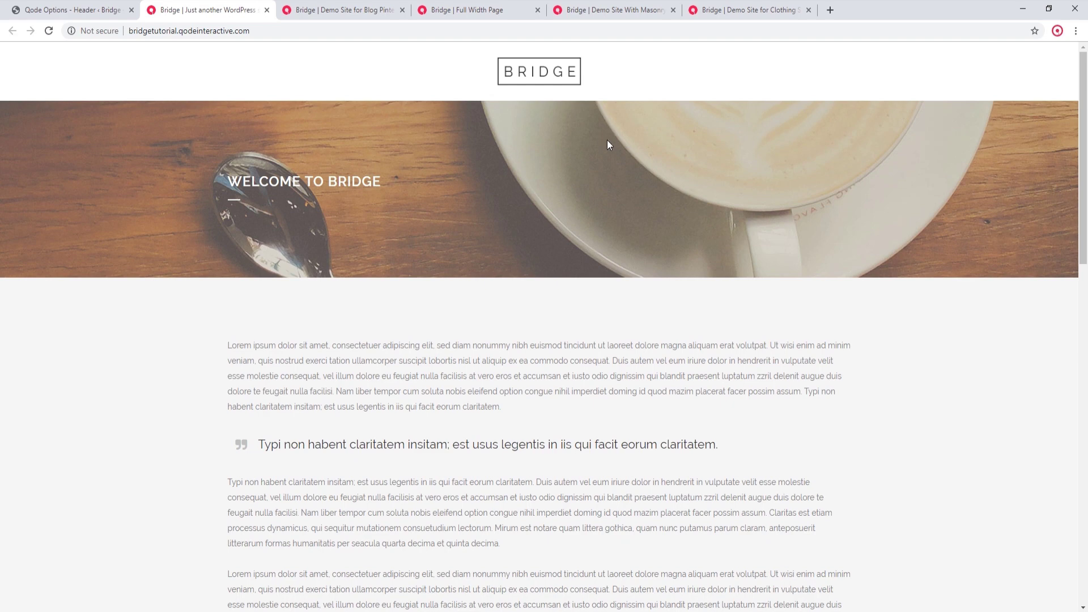
Switch to the masonry demo site and view its fullscreen menu, then close the menu again.
{"action": "left_click", "coordinate": [601, 6]}
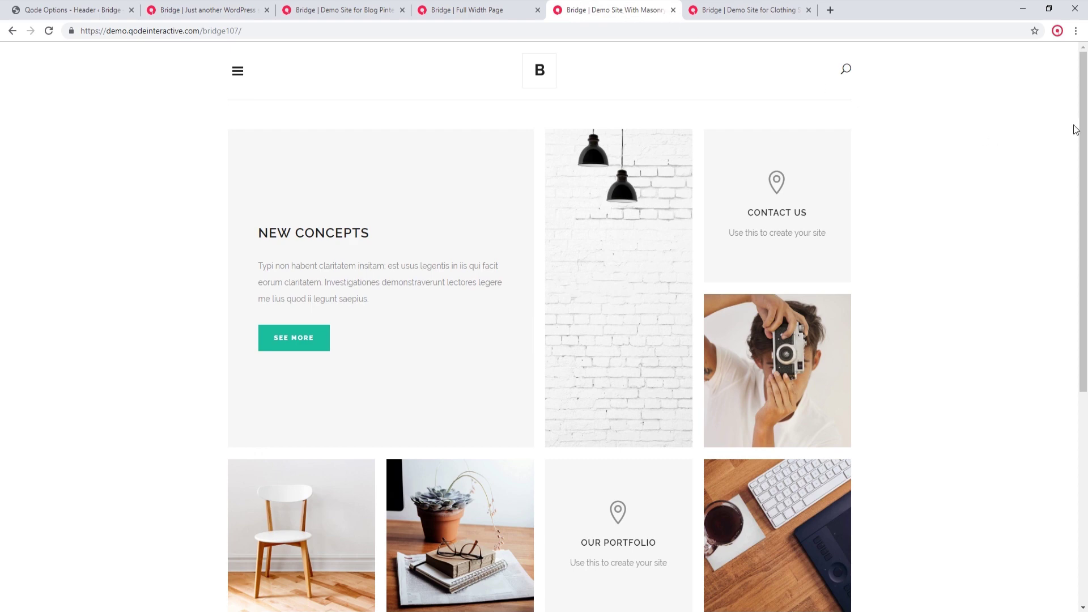
{"action": "left_click_drag", "start_coordinate": [1085, 97], "coordinate": [1070, 74]}
{"action": "left_click", "coordinate": [236, 74]}
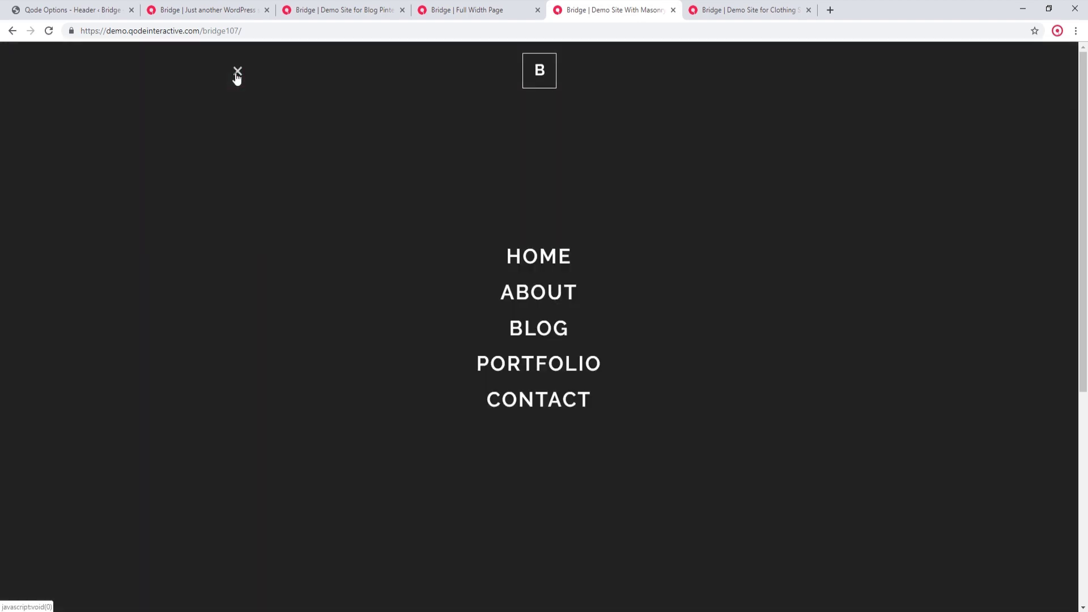
{"action": "left_click", "coordinate": [237, 74]}
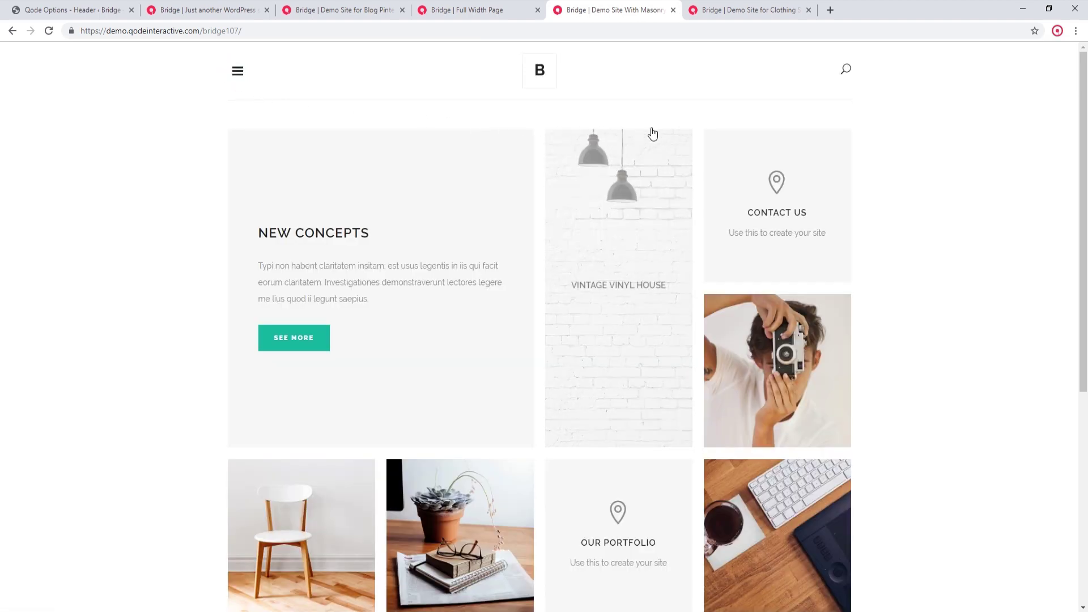
View the demo site's fullscreen search and check how its minimal header behaves while the page scrolls.
{"action": "left_click", "coordinate": [845, 70]}
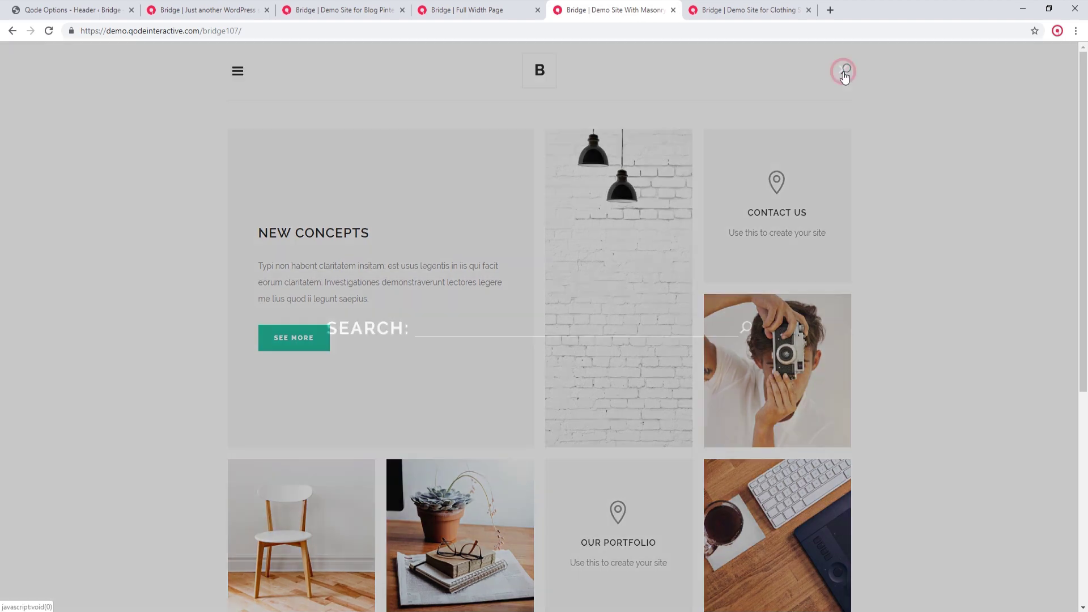
{"action": "left_click", "coordinate": [846, 72]}
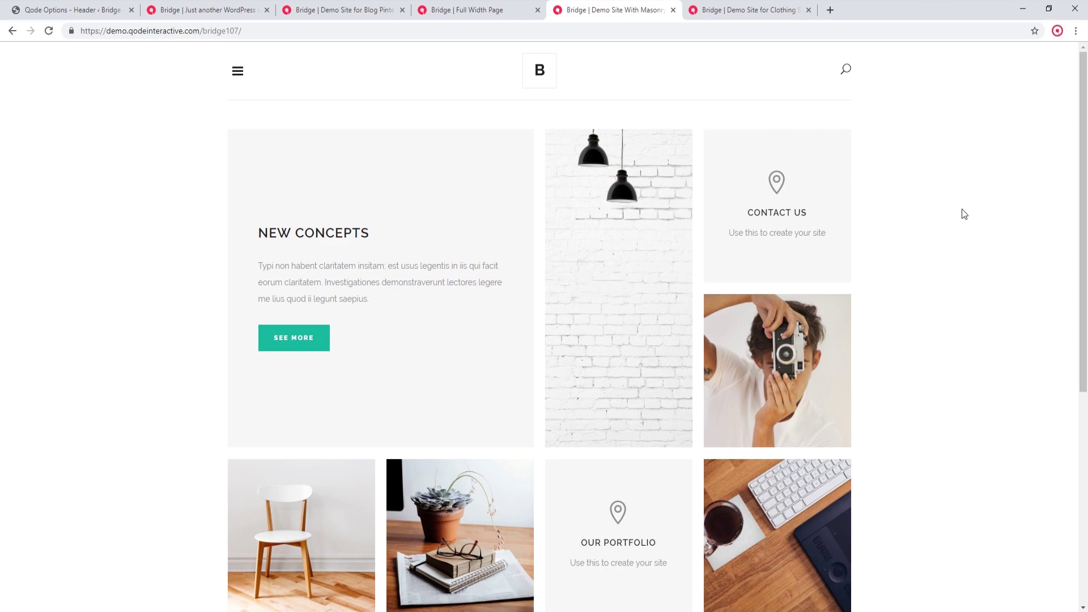
{"action": "scroll", "coordinate": [1087, 323], "scroll_direction": "down", "scroll_amount": 5}
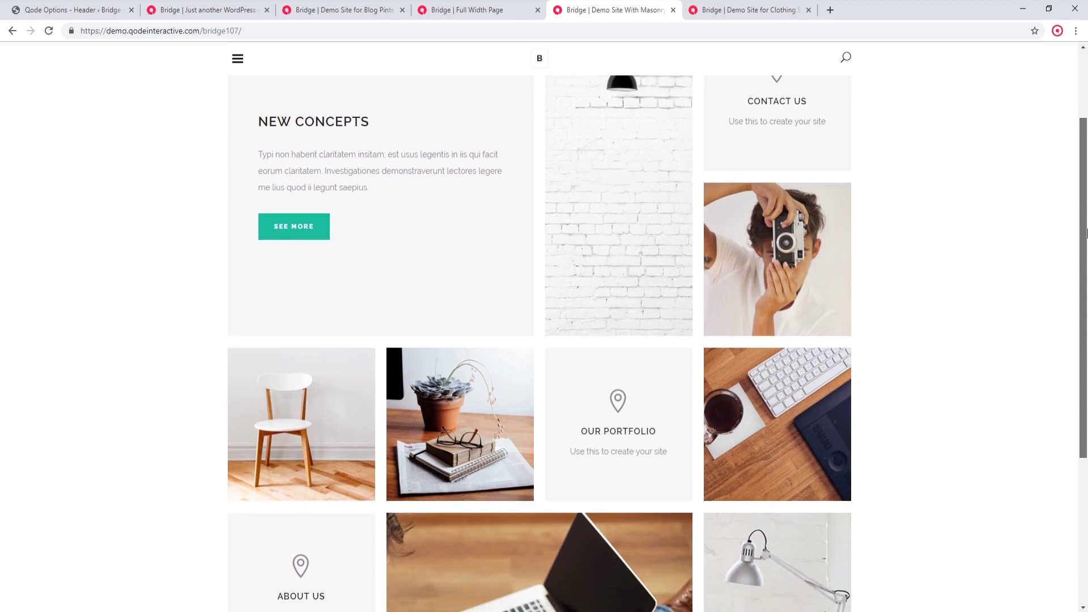
{"action": "scroll", "coordinate": [1087, 323], "scroll_direction": "up", "scroll_amount": 5}
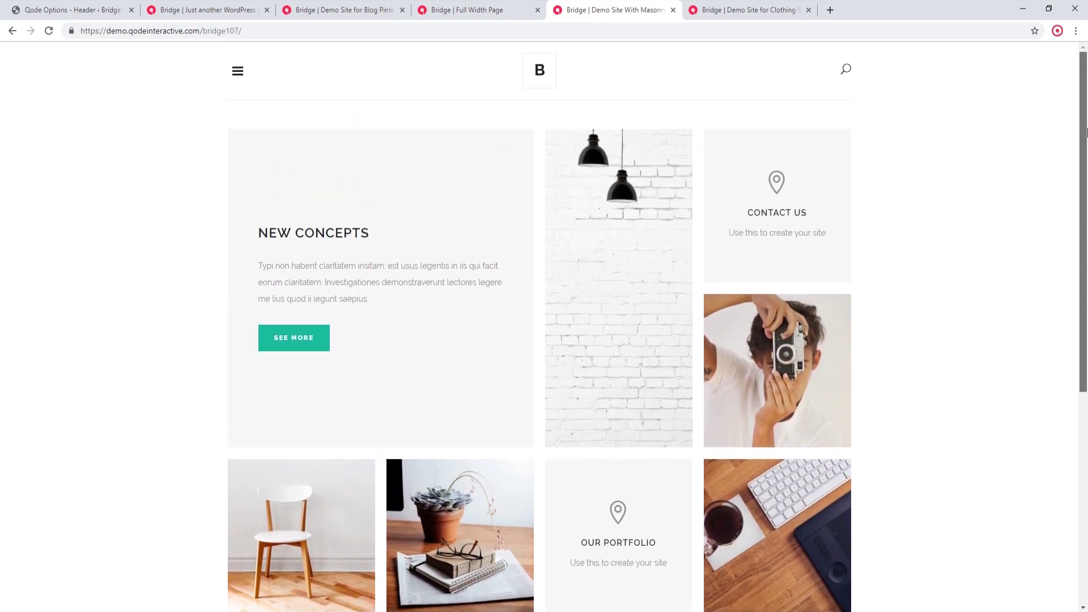
Change the Header Type to Fixed Advanced in Qode Options, save the changes and reload the live site.
{"action": "left_click", "coordinate": [115, 5]}
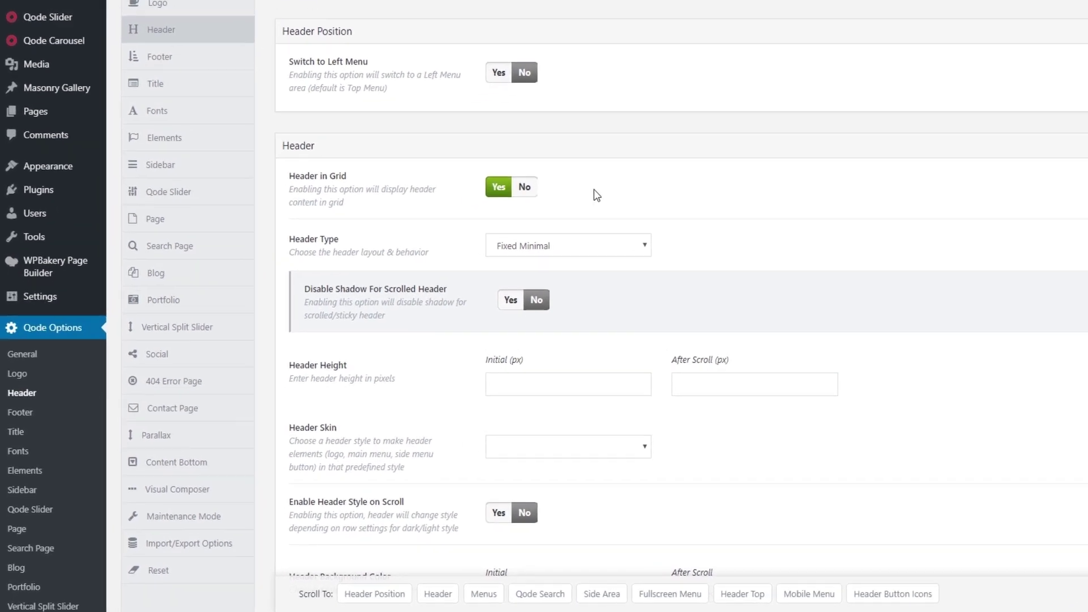
{"action": "left_click", "coordinate": [629, 221]}
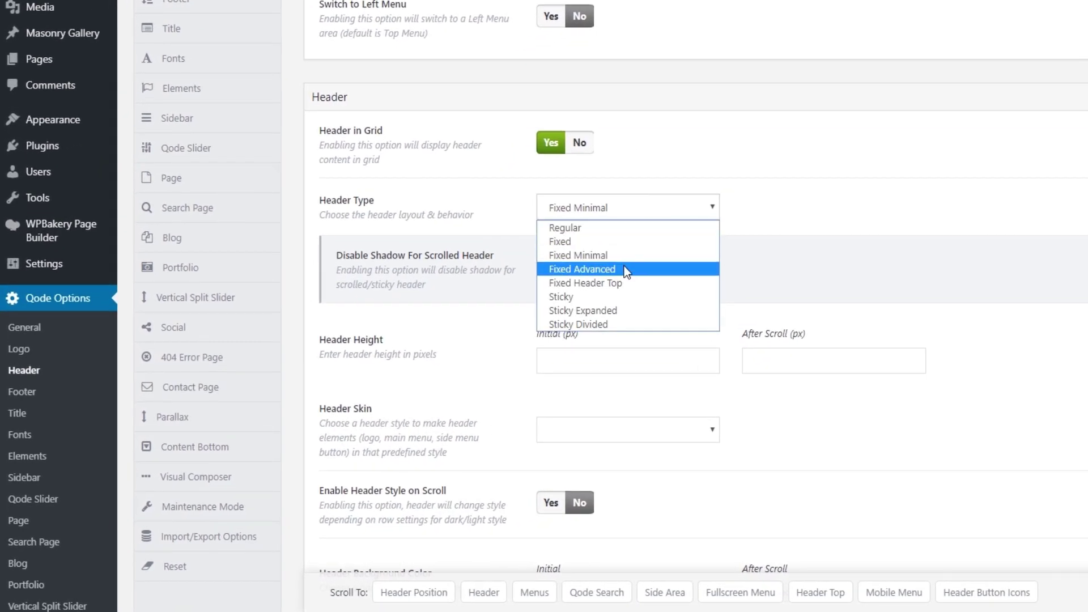
{"action": "left_click", "coordinate": [624, 267]}
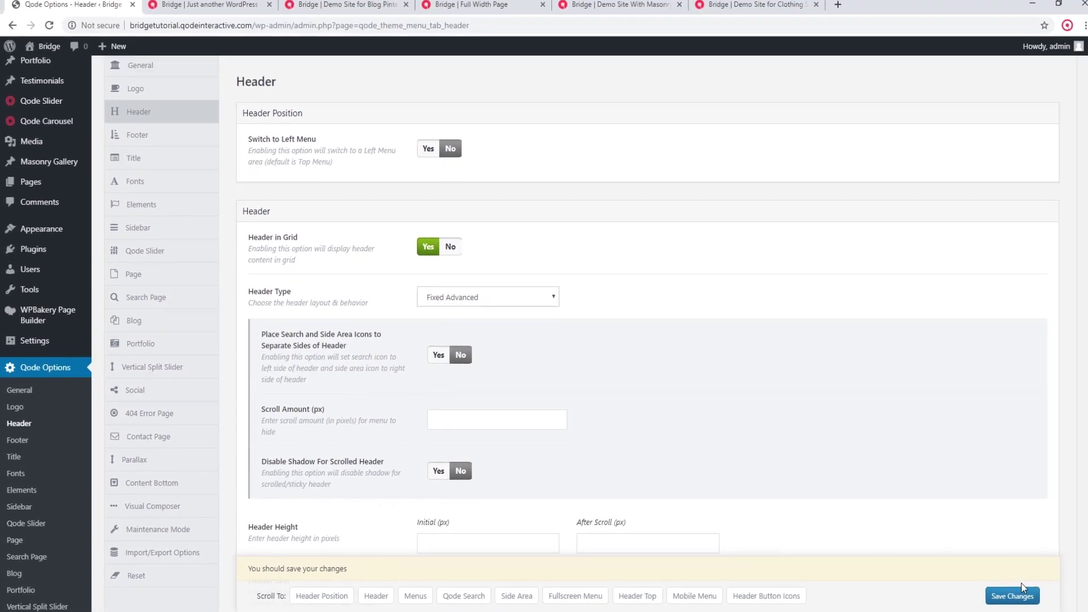
{"action": "left_click", "coordinate": [1005, 598]}
{"action": "left_click", "coordinate": [220, 9]}
{"action": "left_click", "coordinate": [48, 31]}
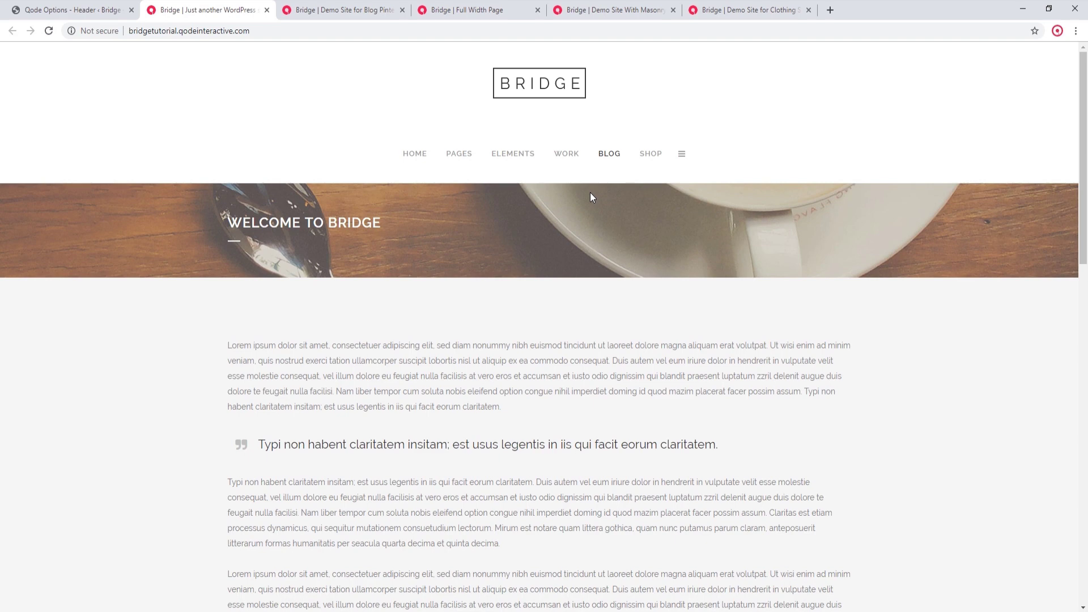
Examine how the Fixed Advanced header and its menu behave while moving down and back up the live page.
{"action": "scroll", "coordinate": [759, 231], "scroll_direction": "down", "scroll_amount": 3}
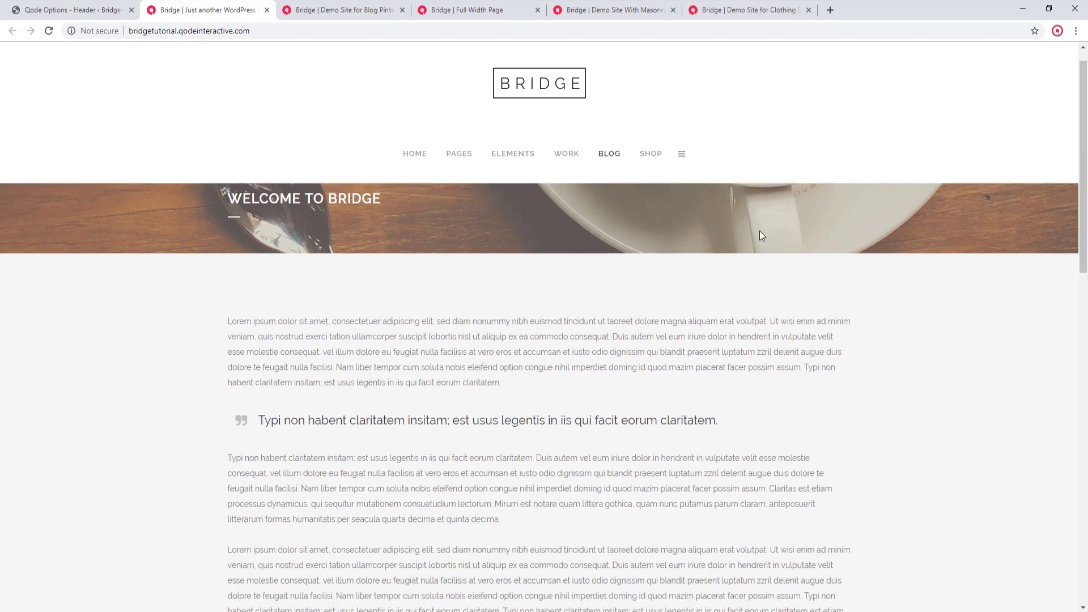
{"action": "scroll", "coordinate": [760, 231], "scroll_direction": "down", "scroll_amount": 2}
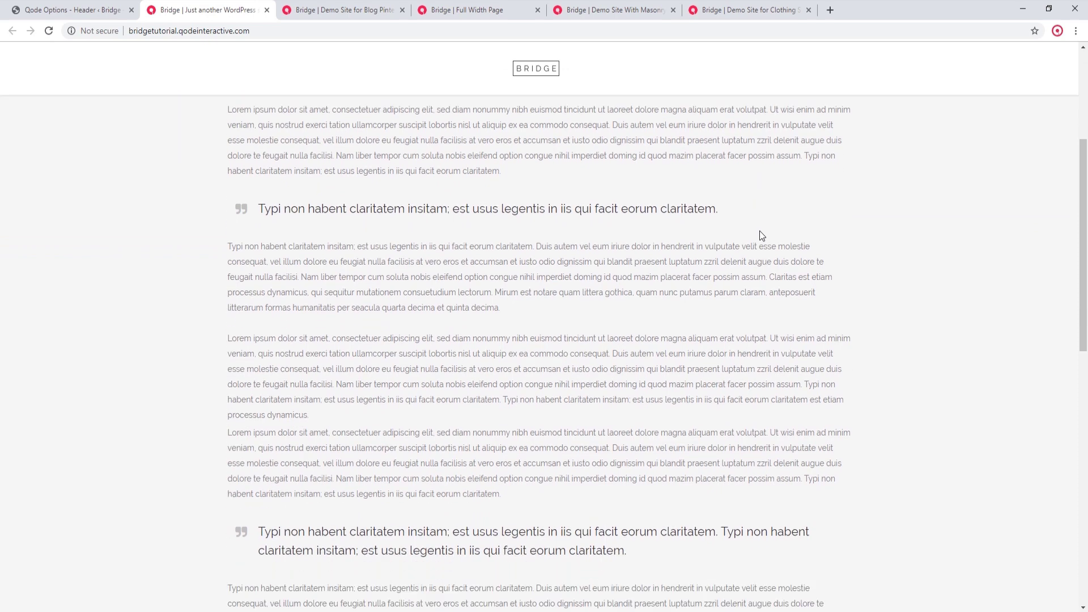
{"action": "scroll", "coordinate": [761, 232], "scroll_direction": "down", "scroll_amount": 3}
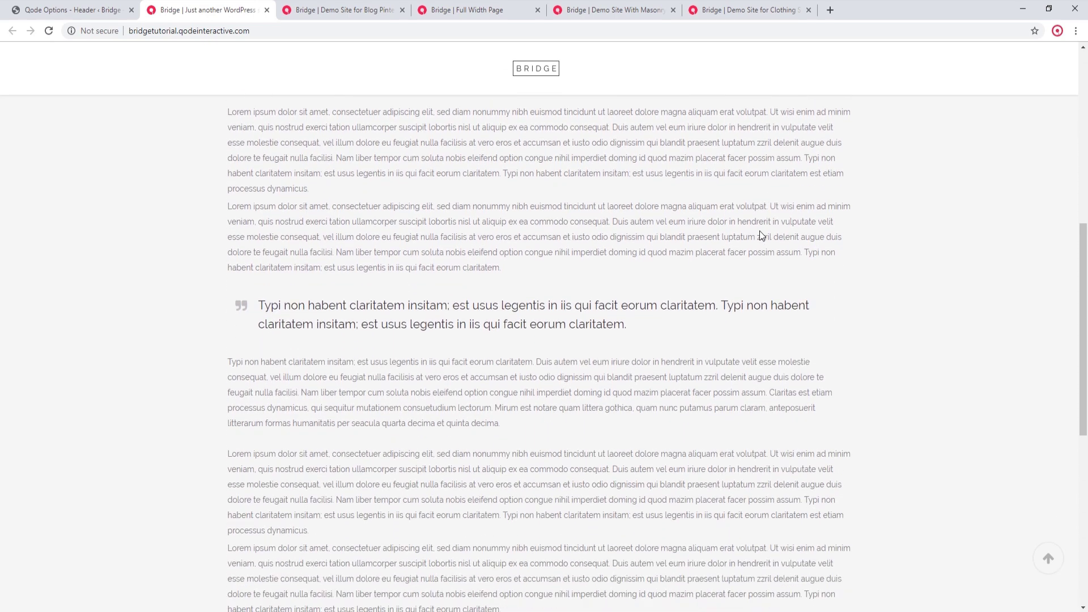
{"action": "mouse_move", "coordinate": [532, 84]}
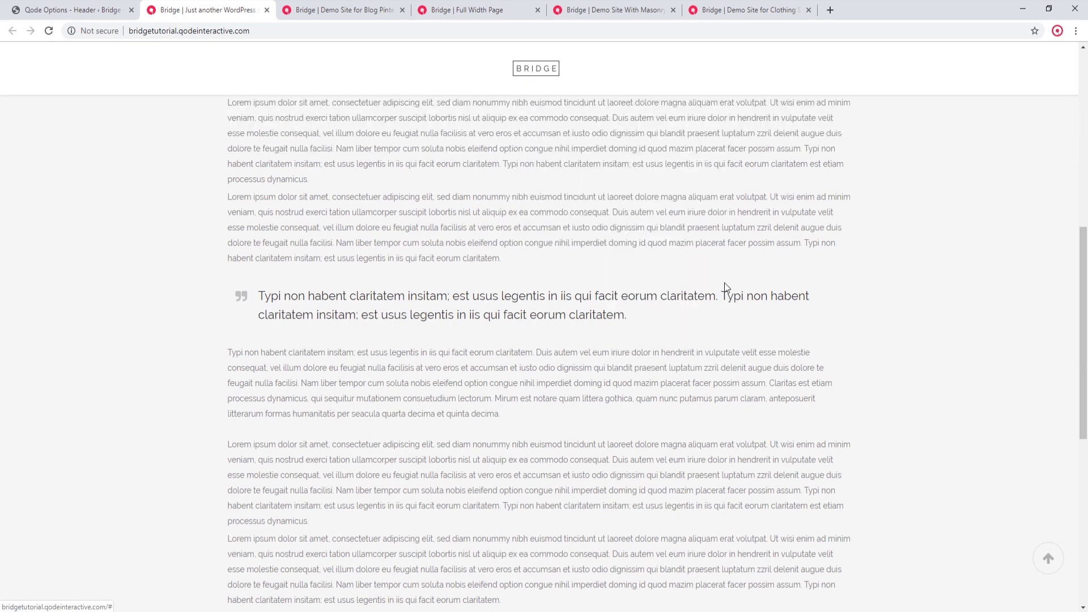
{"action": "scroll", "coordinate": [723, 284], "scroll_direction": "up", "scroll_amount": 3}
{"action": "scroll", "coordinate": [727, 282], "scroll_direction": "up", "scroll_amount": 5}
Set the Header Type to Sticky with a sticky scroll amount of 600 px, save the changes and reload the live site.
{"action": "left_click", "coordinate": [85, 10]}
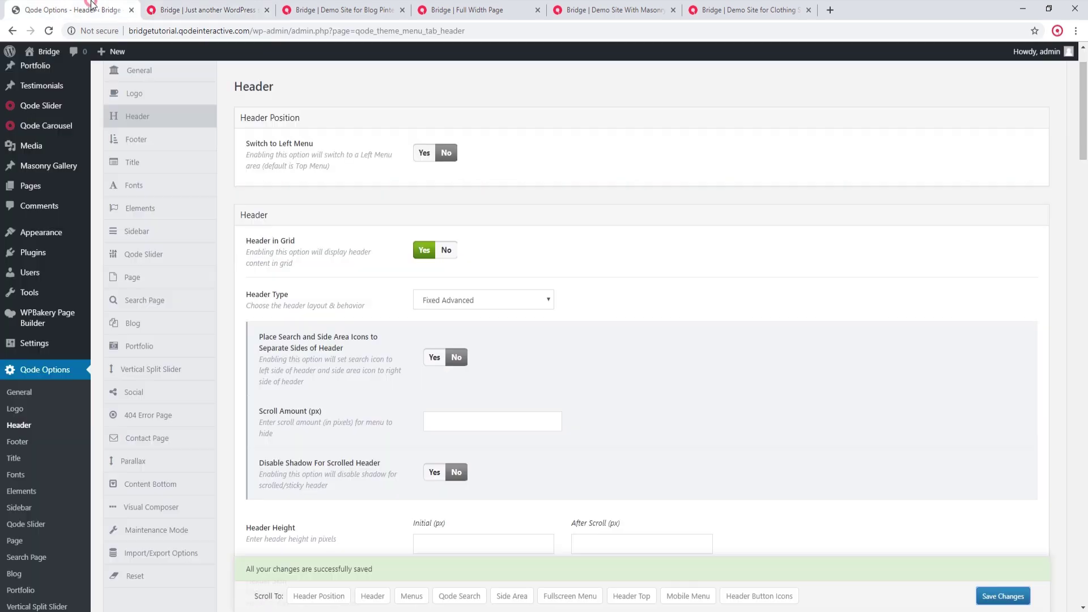
{"action": "left_click", "coordinate": [510, 299]}
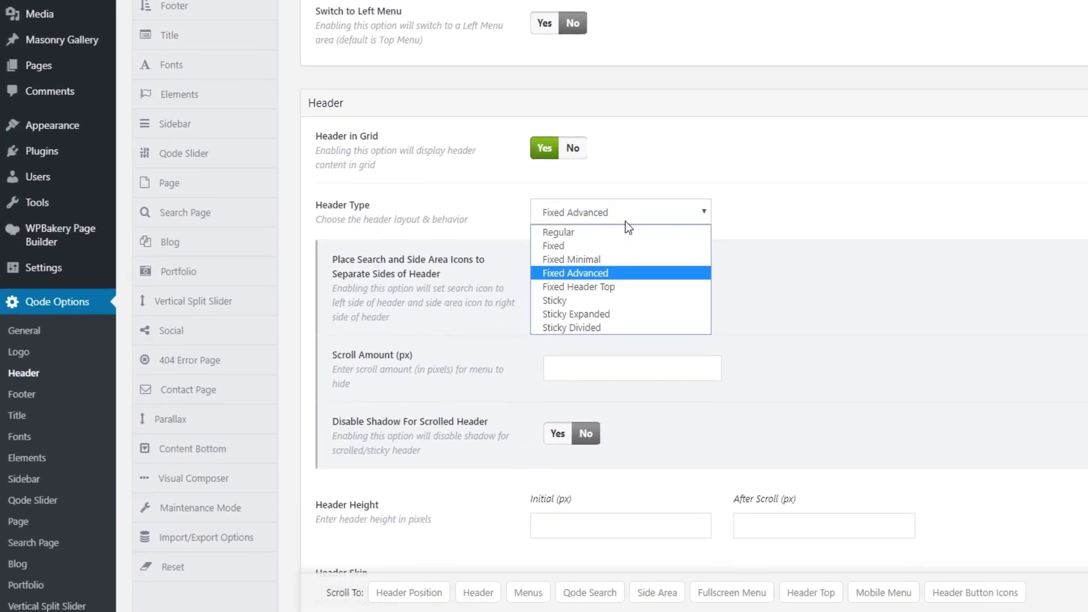
{"action": "left_click", "coordinate": [642, 294]}
{"action": "left_click", "coordinate": [637, 275]}
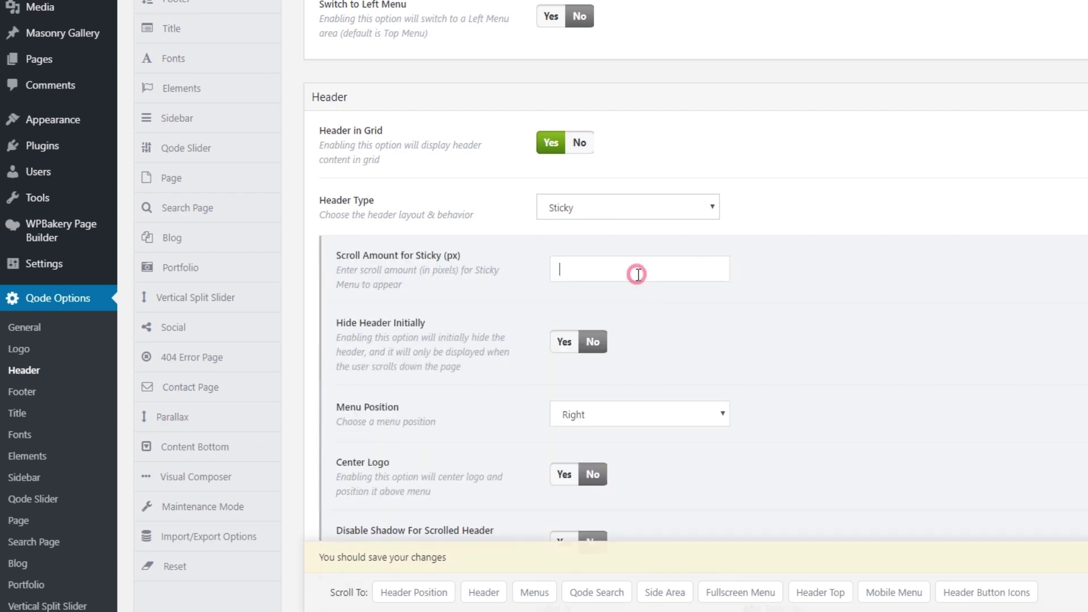
{"action": "type", "text": "600"}
{"action": "left_click", "coordinate": [1012, 596]}
{"action": "left_click", "coordinate": [215, 6]}
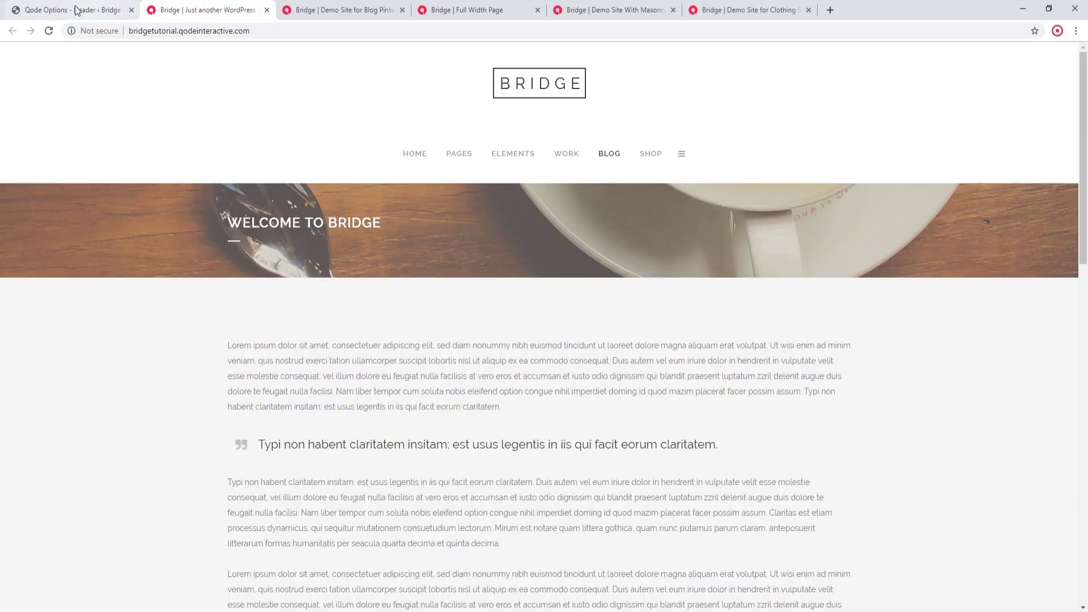
{"action": "left_click", "coordinate": [48, 32]}
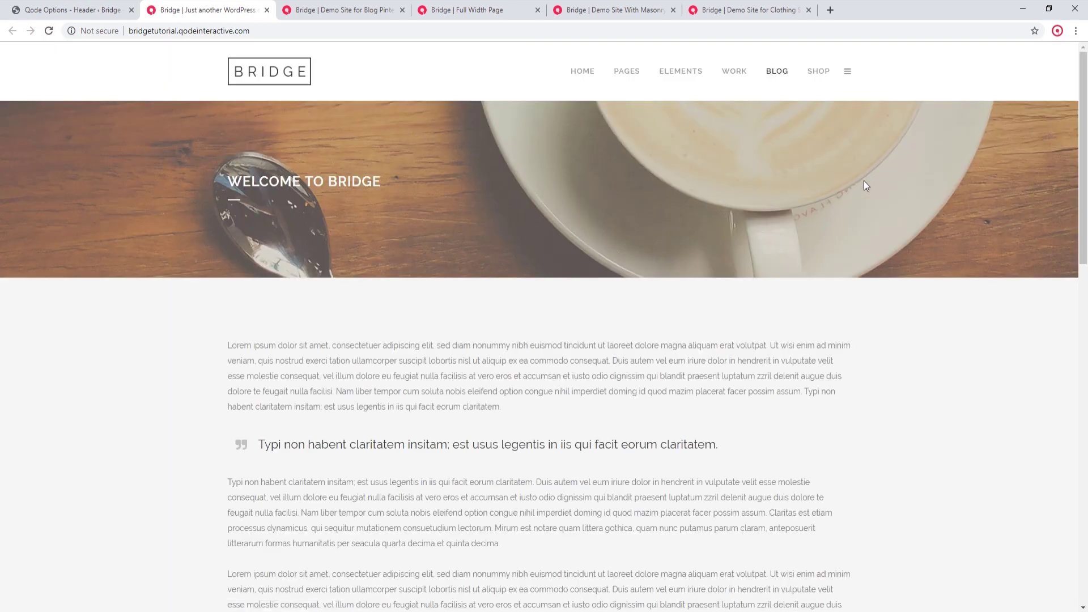
Examine how the Sticky header behaves while moving down and back up the live page.
{"action": "mouse_move", "coordinate": [1084, 92]}
{"action": "left_mouse_down"}
{"action": "mouse_move", "coordinate": [1086, 293]}
{"action": "mouse_move", "coordinate": [1087, 93]}
{"action": "left_mouse_up"}
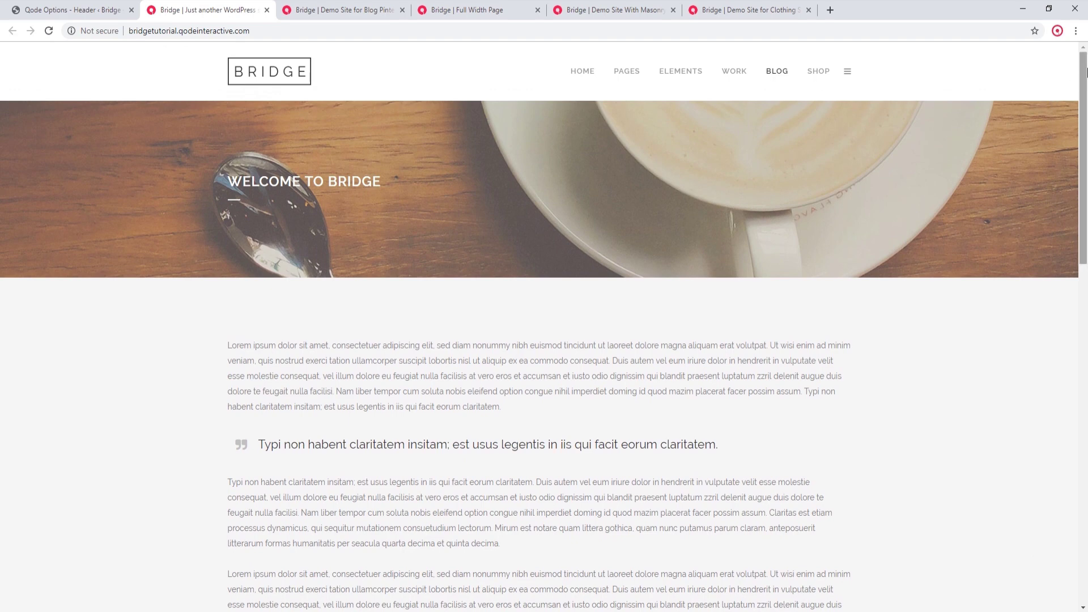
{"action": "mouse_move", "coordinate": [1086, 72]}
{"action": "left_mouse_down"}
{"action": "mouse_move", "coordinate": [1086, 352]}
{"action": "mouse_move", "coordinate": [1086, 68]}
{"action": "left_mouse_up"}
{"action": "left_click_drag", "start_coordinate": [1083, 84], "coordinate": [1083, 110]}
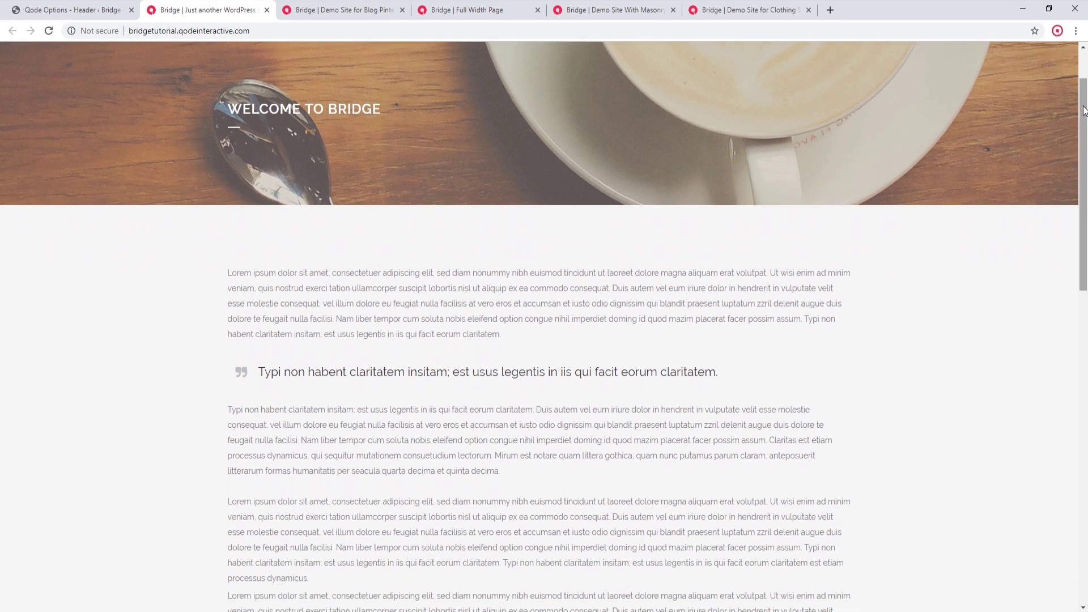
{"action": "left_click_drag", "start_coordinate": [1084, 110], "coordinate": [1081, 80]}
Set the Header Type to Sticky Expanded in Qode Options, save the changes and check the header on the reloaded live site.
{"action": "left_click", "coordinate": [68, 9]}
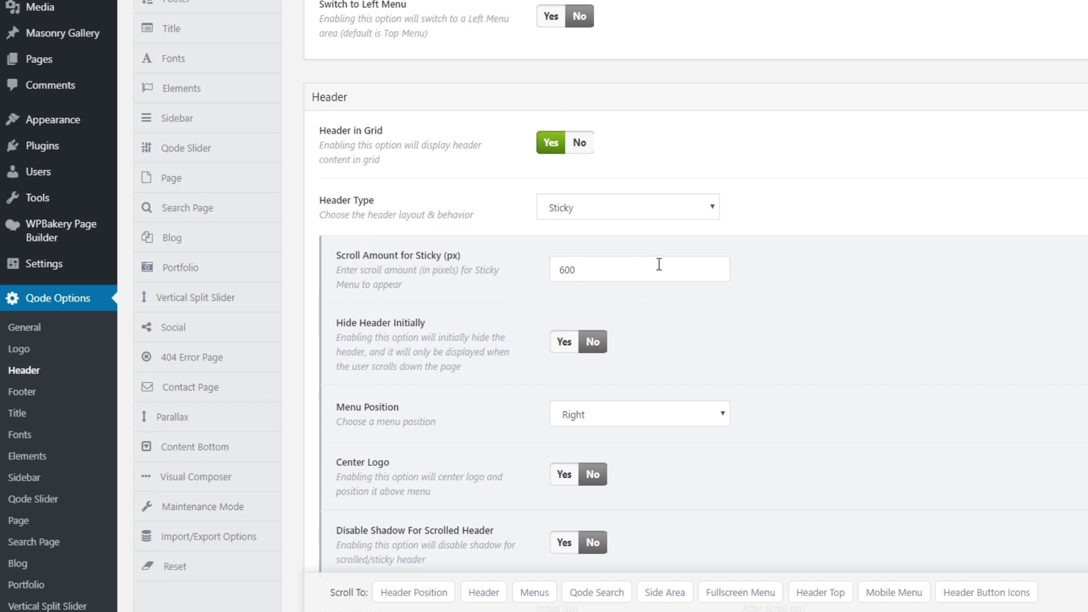
{"action": "left_click", "coordinate": [664, 203]}
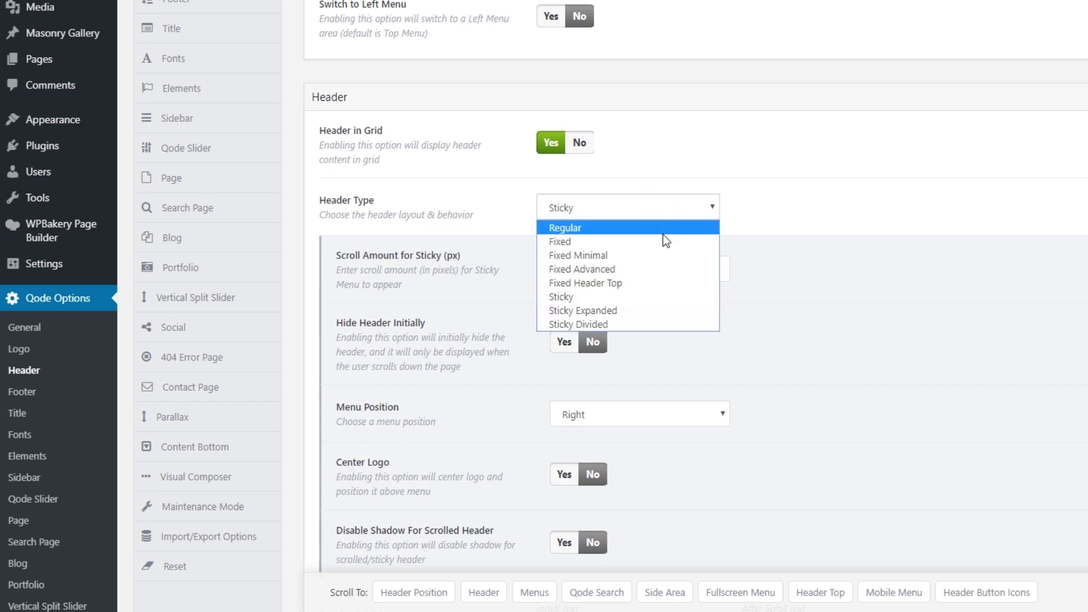
{"action": "left_click", "coordinate": [624, 311]}
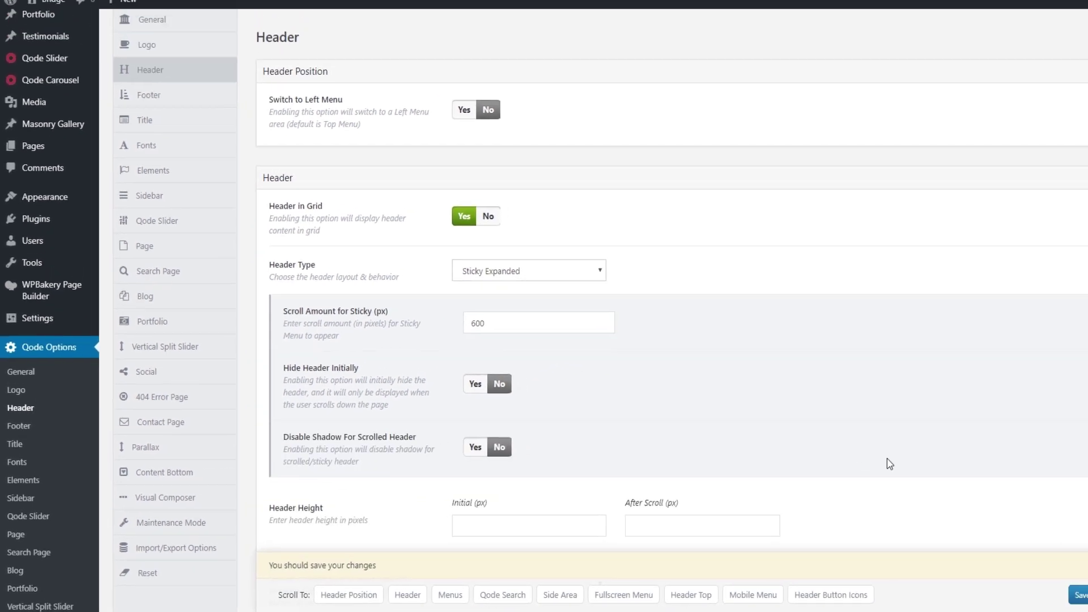
{"action": "left_click", "coordinate": [1035, 593]}
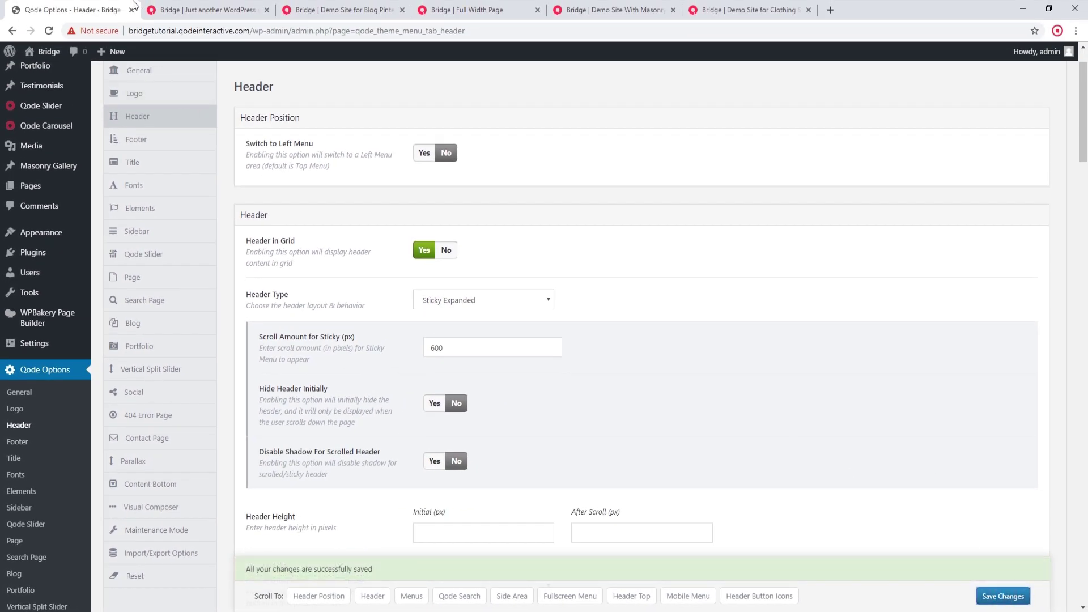
{"action": "left_click", "coordinate": [188, 6]}
{"action": "left_click", "coordinate": [48, 30]}
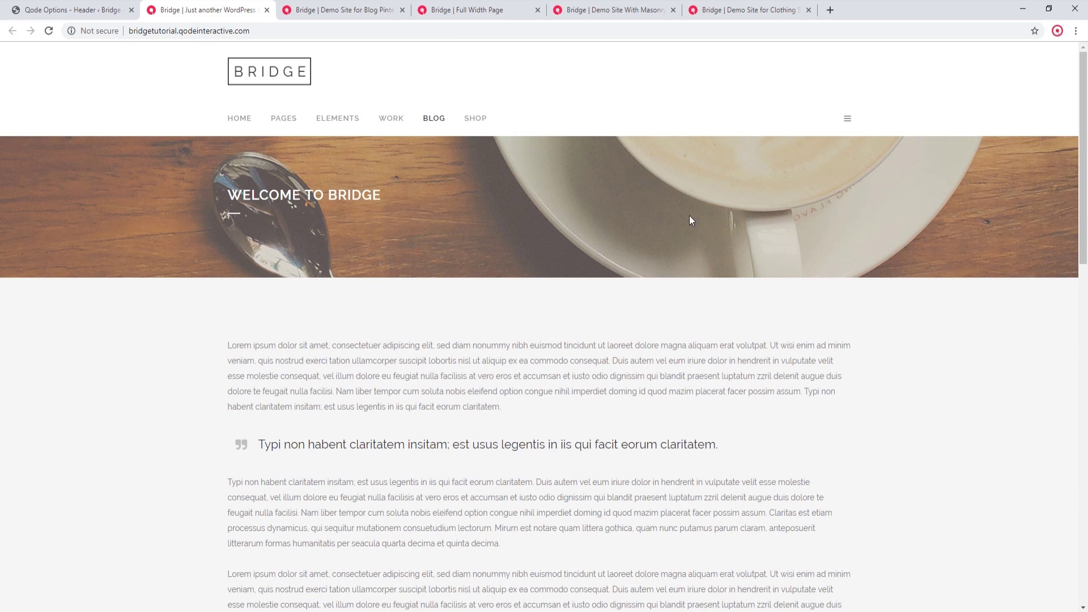
{"action": "mouse_move", "coordinate": [1084, 88]}
{"action": "left_mouse_down"}
{"action": "mouse_move", "coordinate": [1087, 277]}
{"action": "mouse_move", "coordinate": [1084, 74]}
{"action": "left_mouse_up"}
Change the Header Type to Sticky Divided in Qode Options, save the changes and reload the live site.
{"action": "left_click", "coordinate": [91, 8]}
{"action": "left_click", "coordinate": [483, 277]}
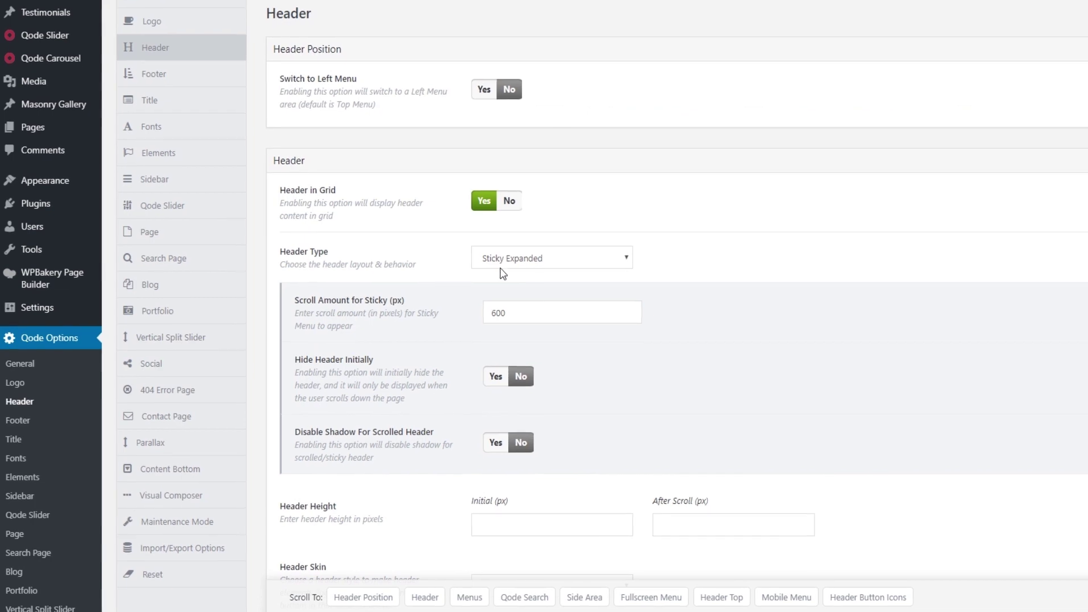
{"action": "left_click", "coordinate": [538, 360]}
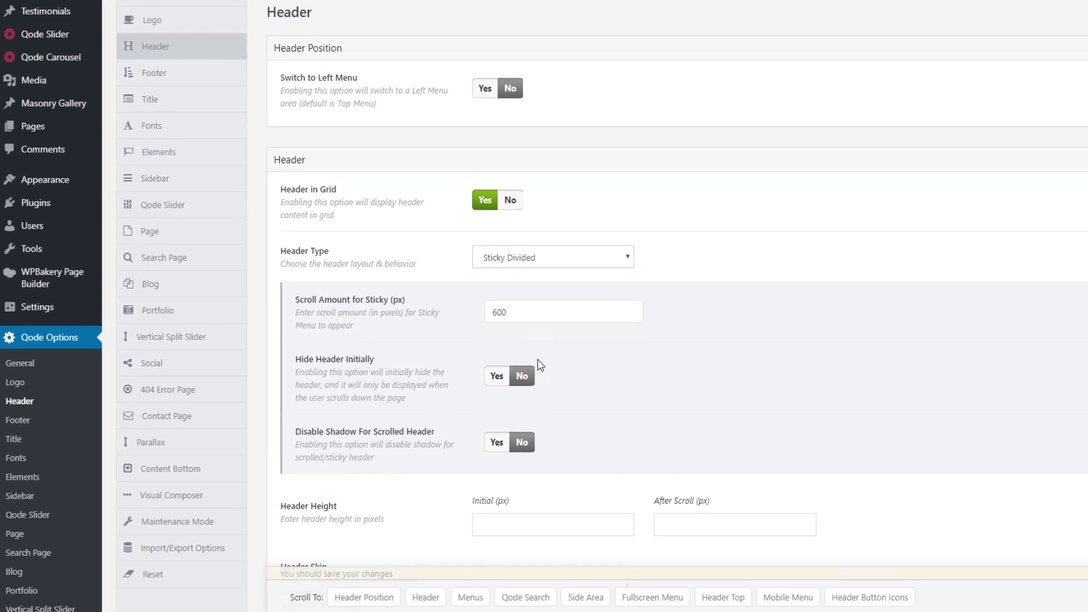
{"action": "left_click", "coordinate": [1003, 596]}
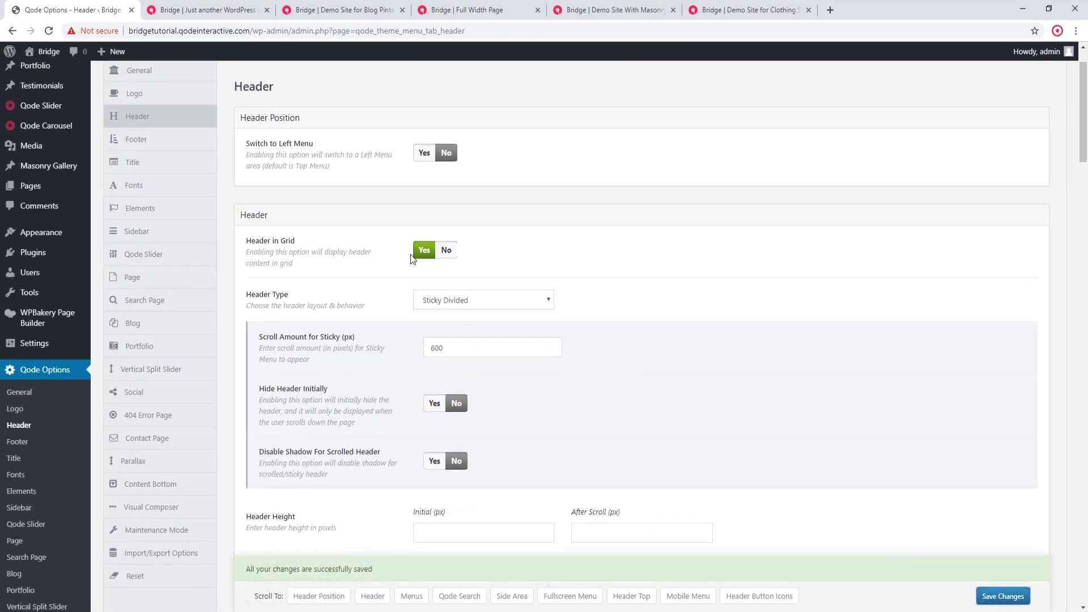
{"action": "left_click", "coordinate": [207, 10]}
{"action": "left_click", "coordinate": [49, 31]}
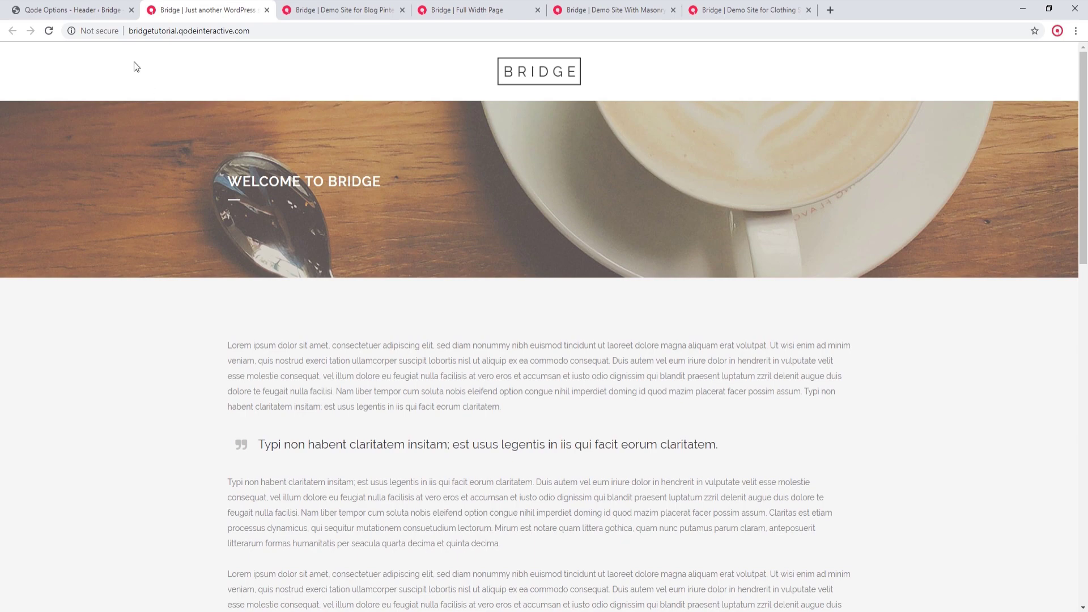
In the WordPress menu editor, assign the Sticky Left menu to the Left Top Navigation location and save it.
{"action": "left_click", "coordinate": [85, 10]}
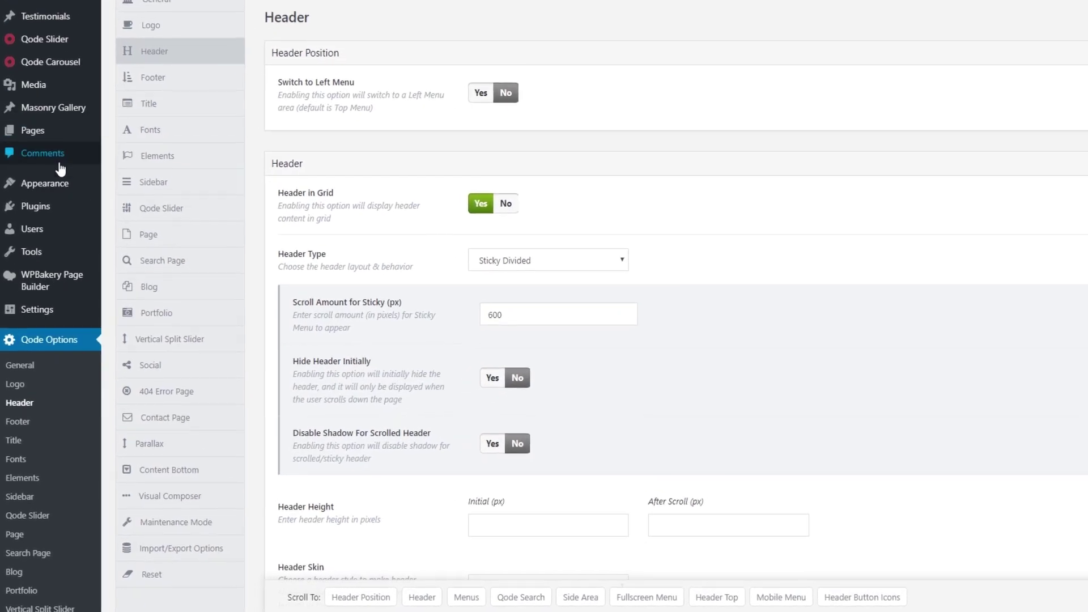
{"action": "mouse_move", "coordinate": [57, 182]}
{"action": "left_click", "coordinate": [136, 248]}
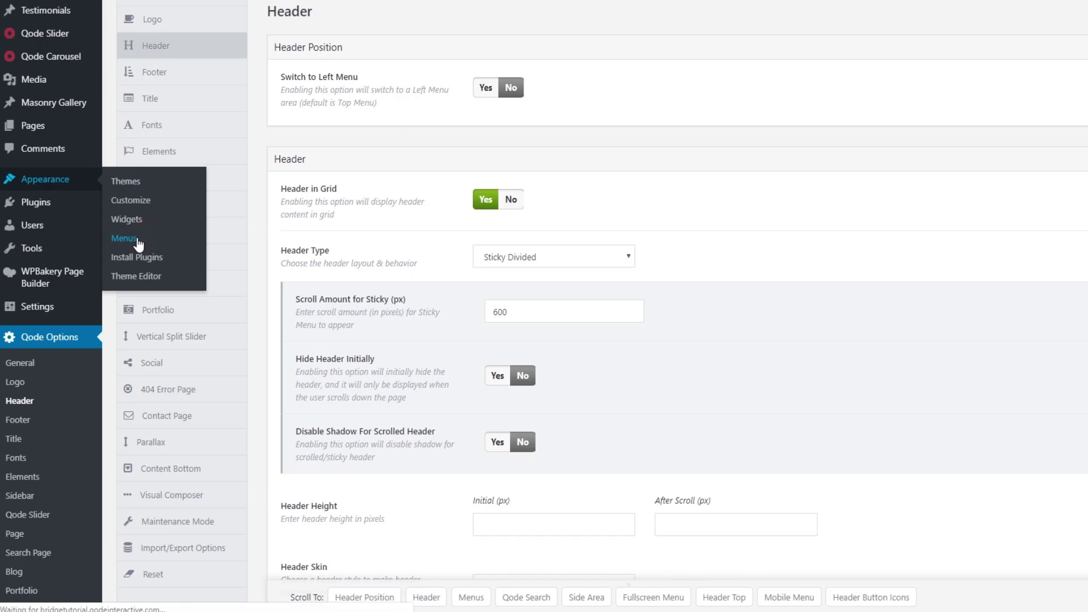
{"action": "left_click_drag", "start_coordinate": [1084, 84], "coordinate": [1084, 597]}
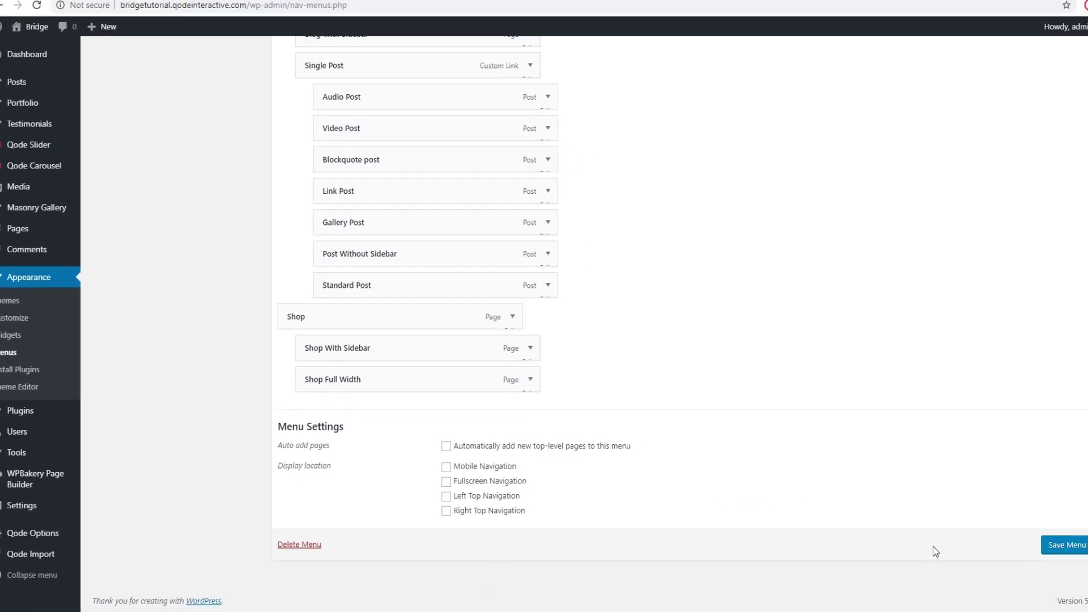
{"action": "left_click_drag", "start_coordinate": [1082, 547], "coordinate": [1081, 73]}
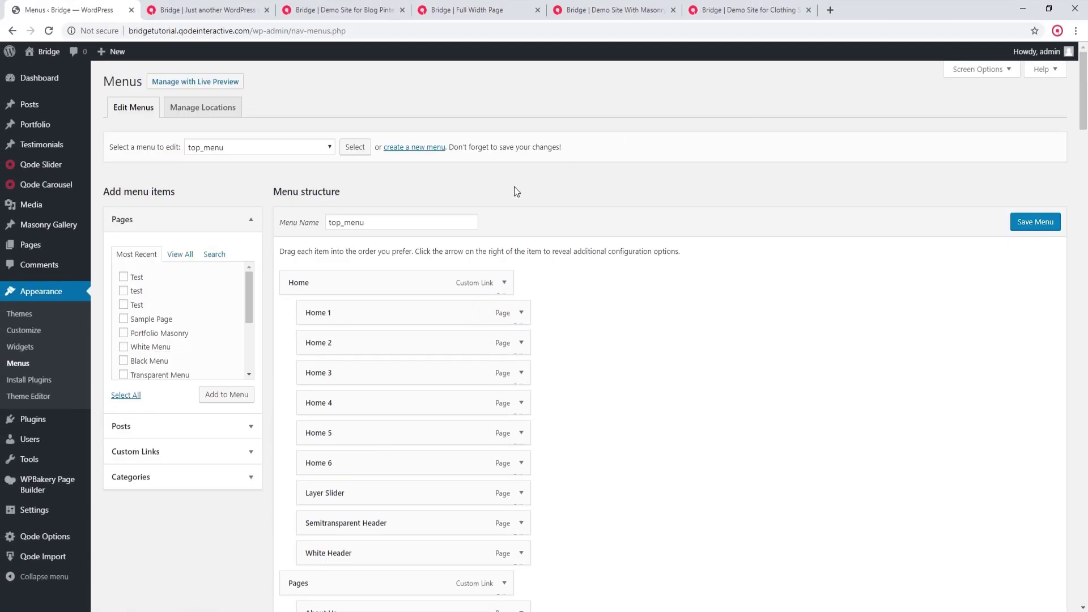
{"action": "left_click", "coordinate": [279, 153]}
{"action": "left_click", "coordinate": [250, 171]}
{"action": "left_click", "coordinate": [354, 148]}
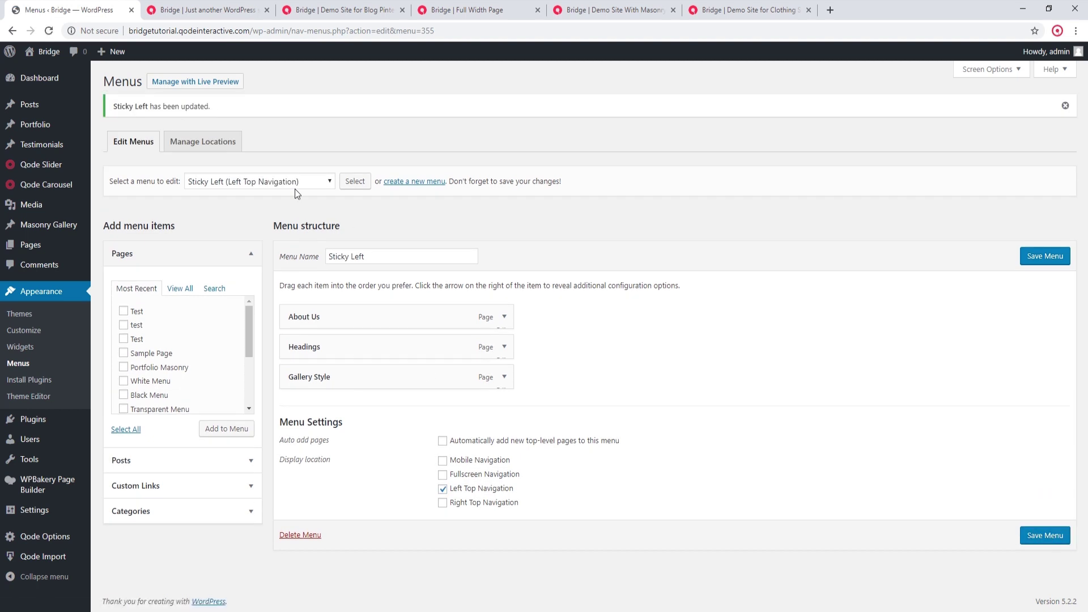
Assign the Sticky Right menu to the Right Top Navigation location, save it and reload the live site.
{"action": "left_click", "coordinate": [295, 189]}
{"action": "left_click", "coordinate": [311, 201]}
{"action": "left_click", "coordinate": [355, 182]}
{"action": "left_click", "coordinate": [475, 471]}
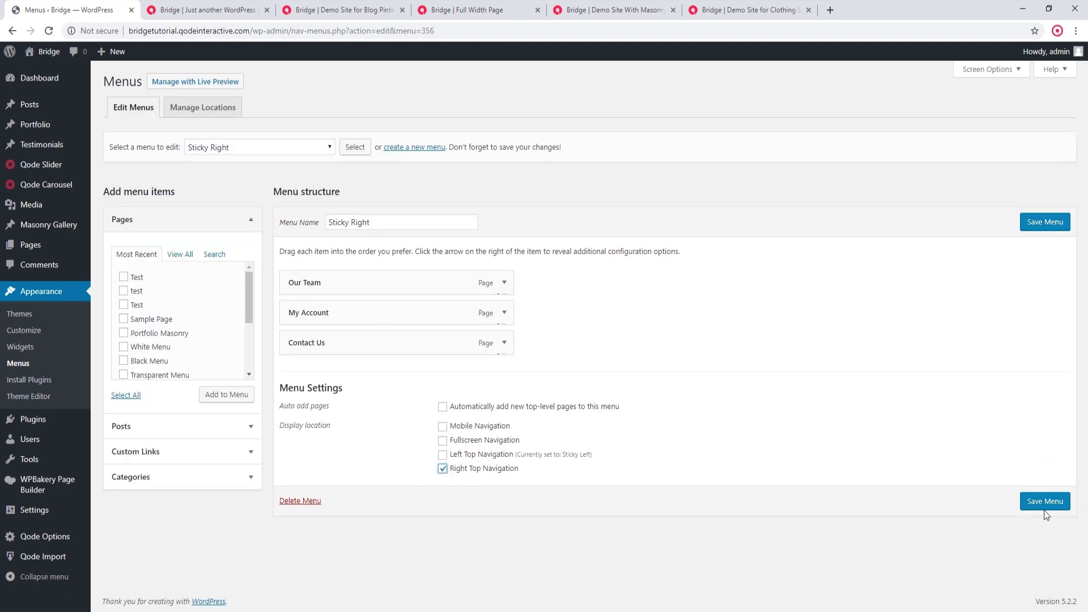
{"action": "left_click", "coordinate": [1047, 503]}
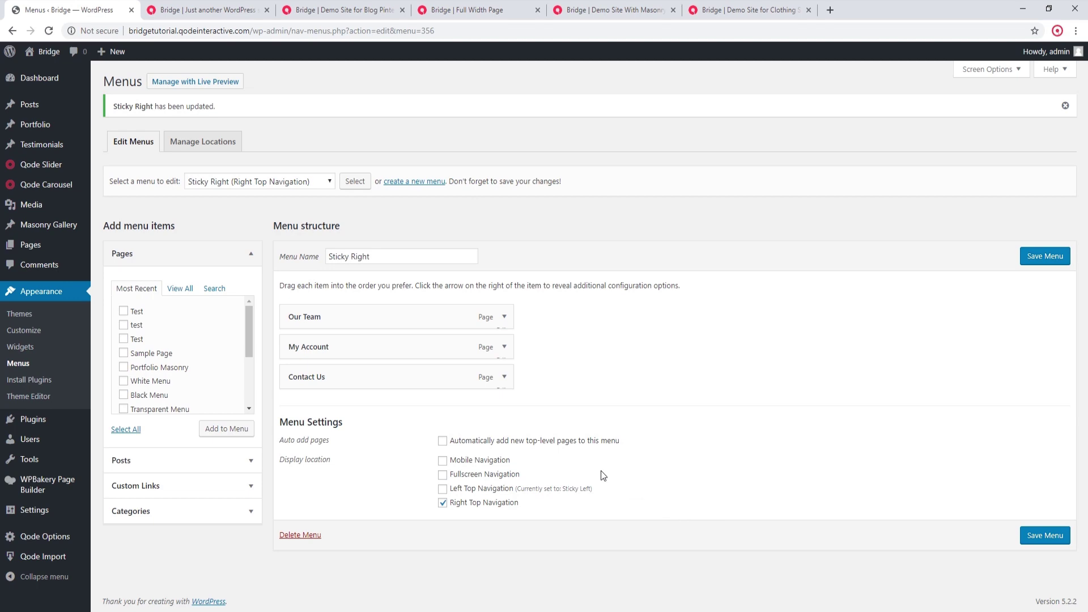
{"action": "left_click", "coordinate": [216, 5]}
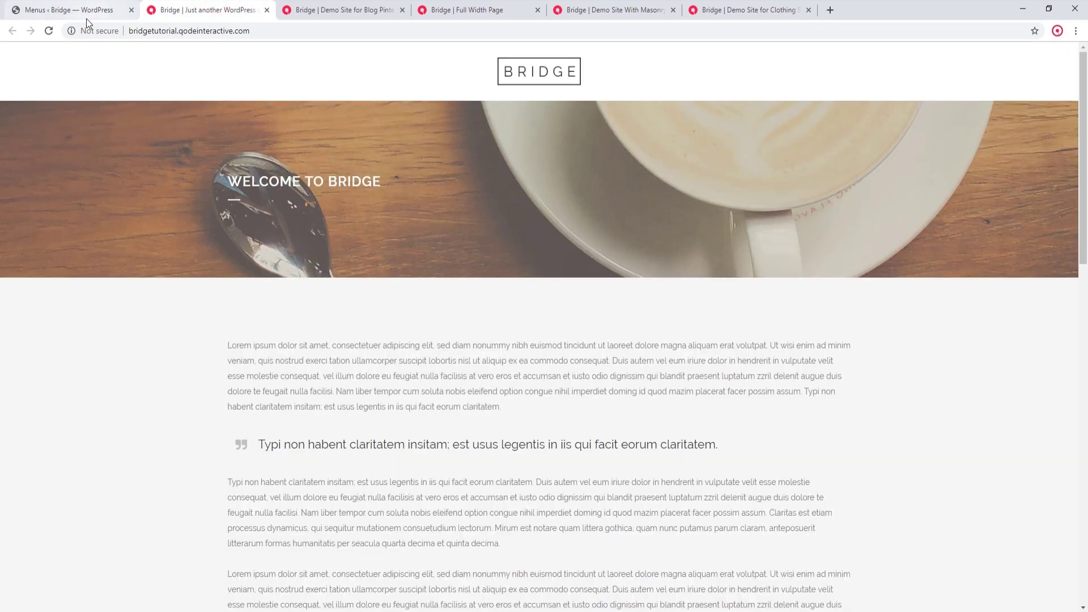
{"action": "left_click", "coordinate": [49, 32]}
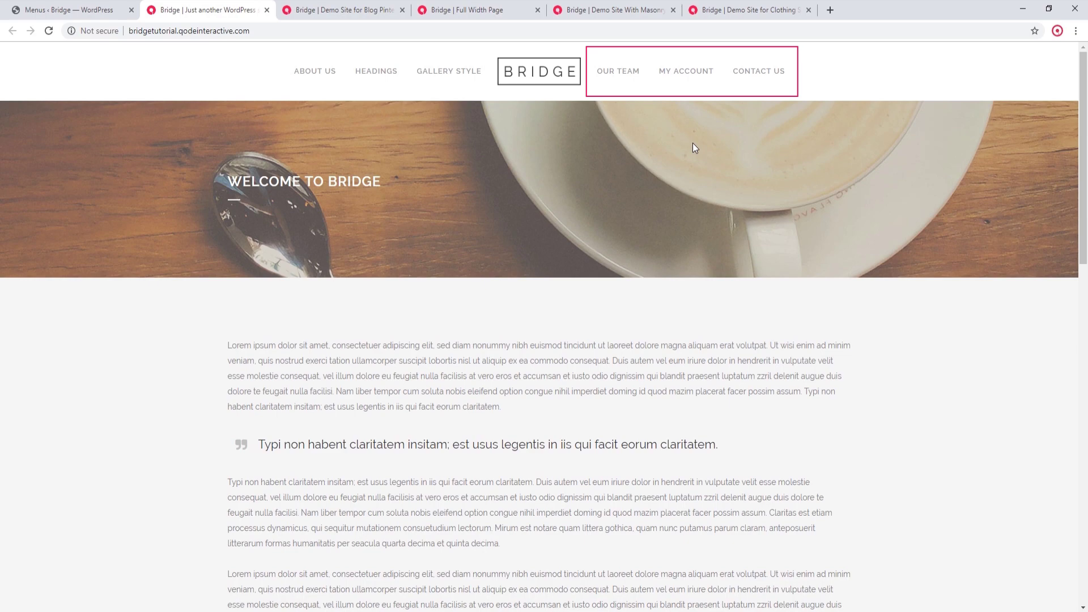
Return to the Header section of Qode Options and set the Header Type to Regular.
{"action": "left_click", "coordinate": [109, 6]}
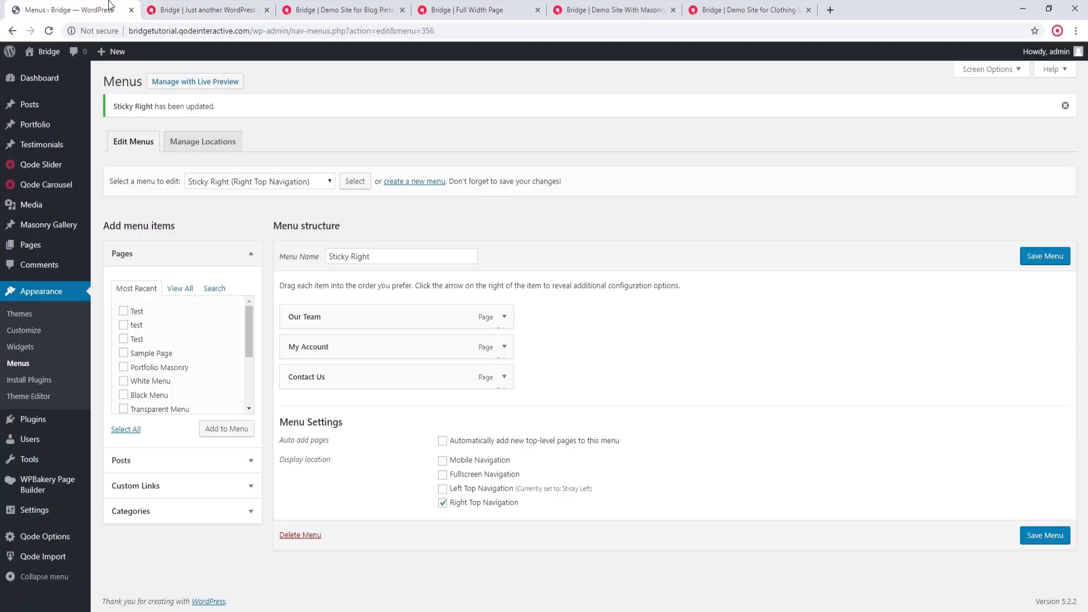
{"action": "mouse_move", "coordinate": [42, 536]}
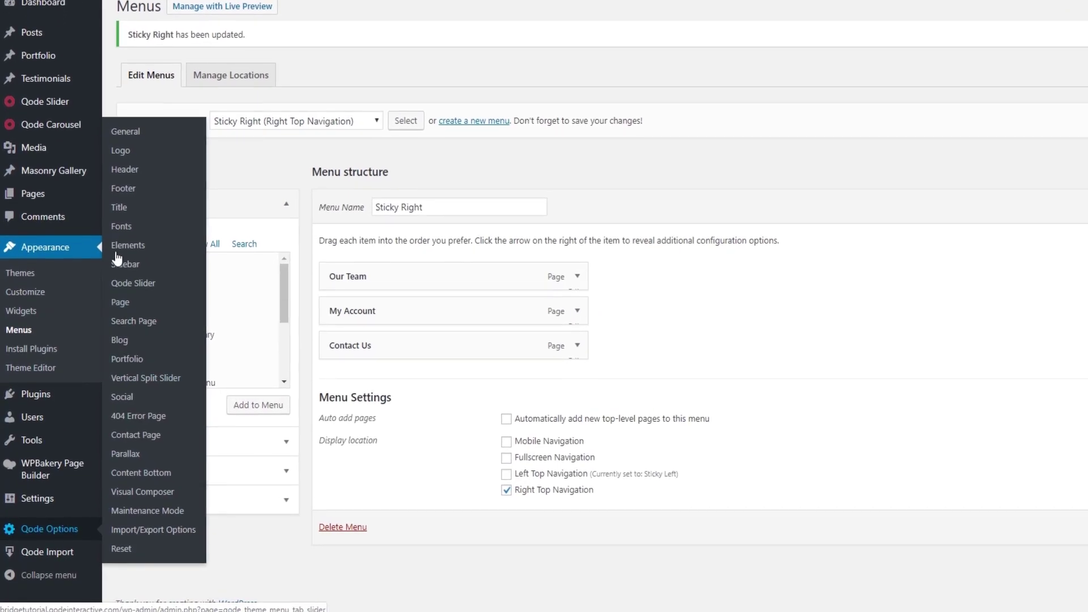
{"action": "left_click", "coordinate": [122, 170]}
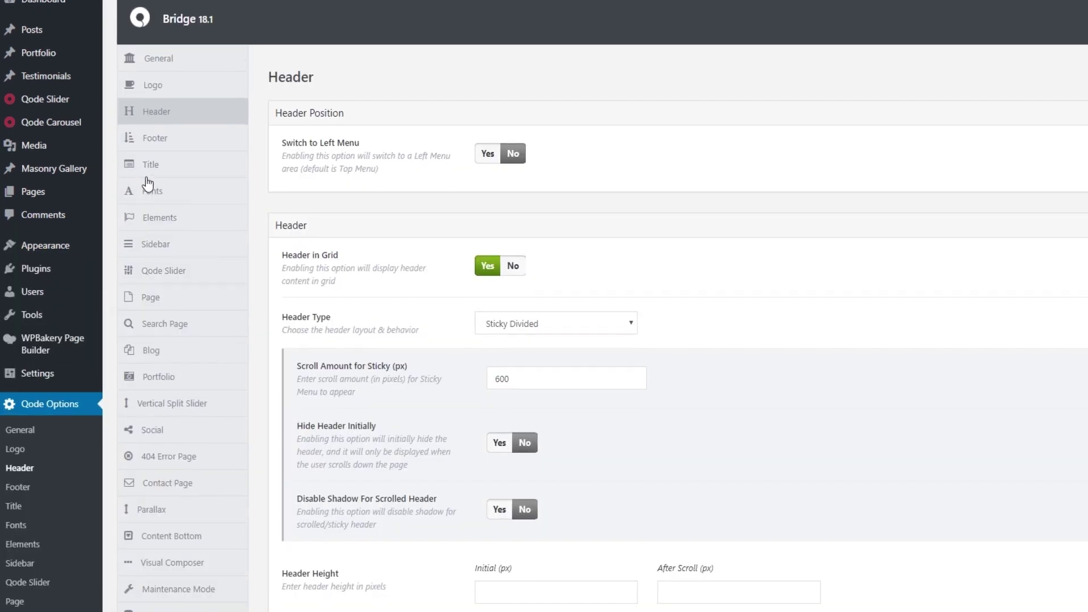
{"action": "left_click", "coordinate": [513, 325]}
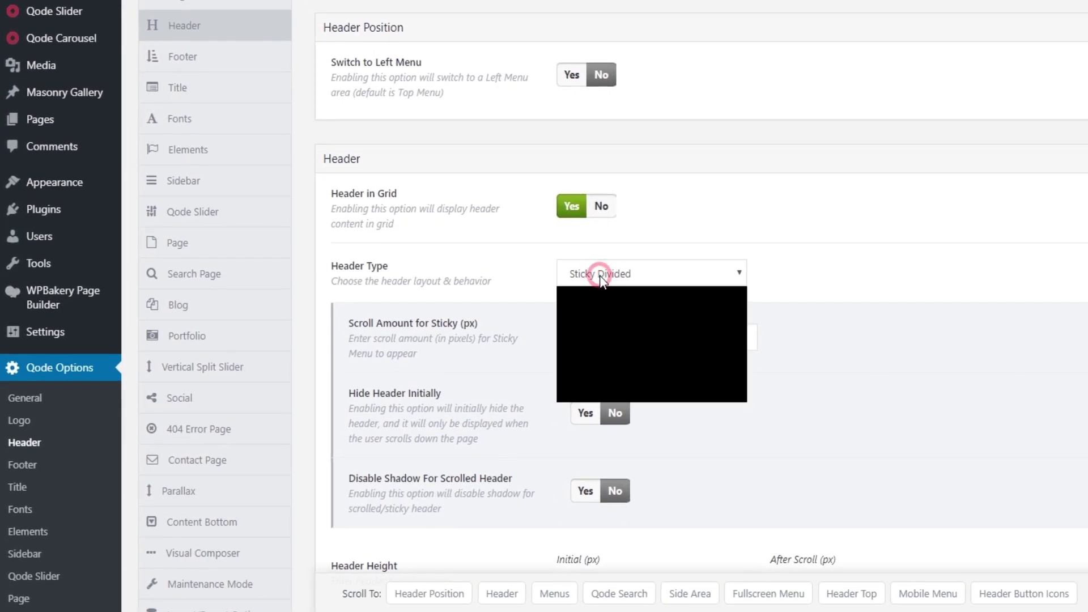
{"action": "left_click", "coordinate": [606, 296]}
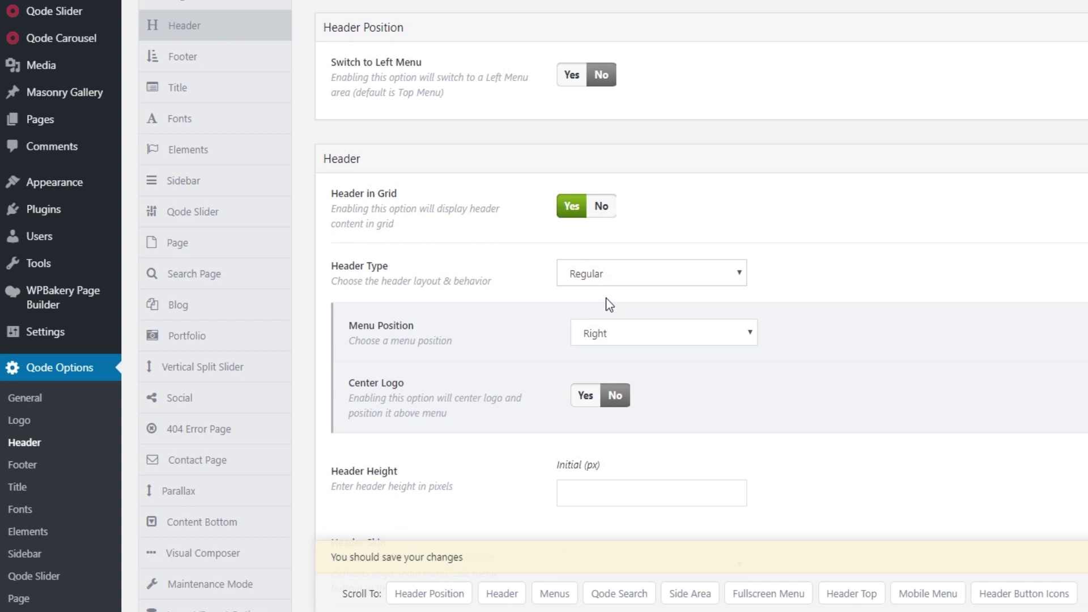
Compare the settings offered by the Fixed Minimal and Fixed Header Top header types, ending back on Regular.
{"action": "scroll", "coordinate": [606, 298], "scroll_direction": "down", "scroll_amount": 2}
{"action": "left_click", "coordinate": [679, 194]}
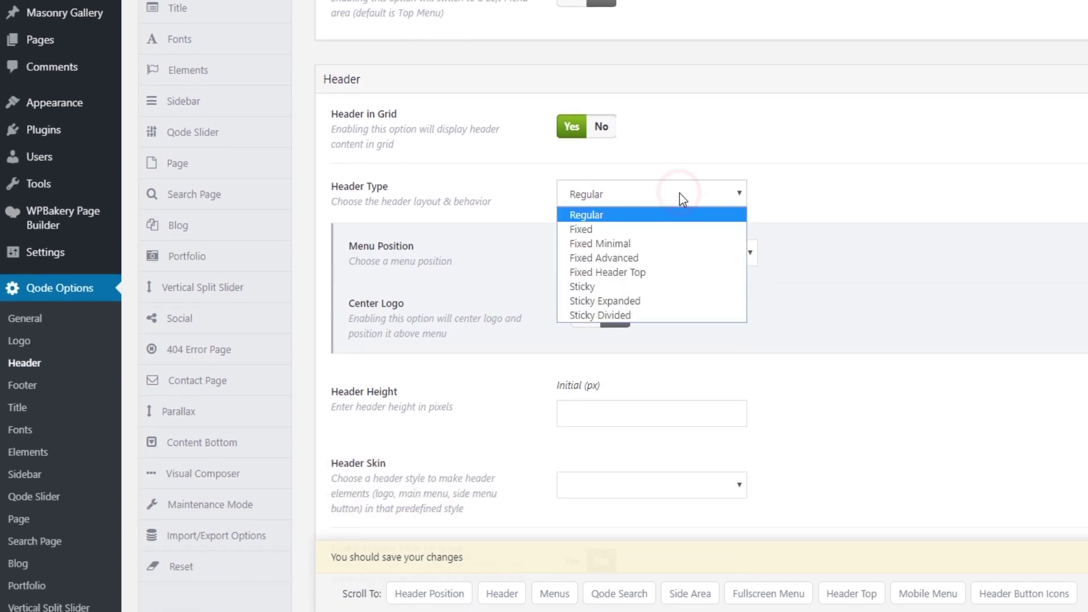
{"action": "left_click", "coordinate": [671, 237]}
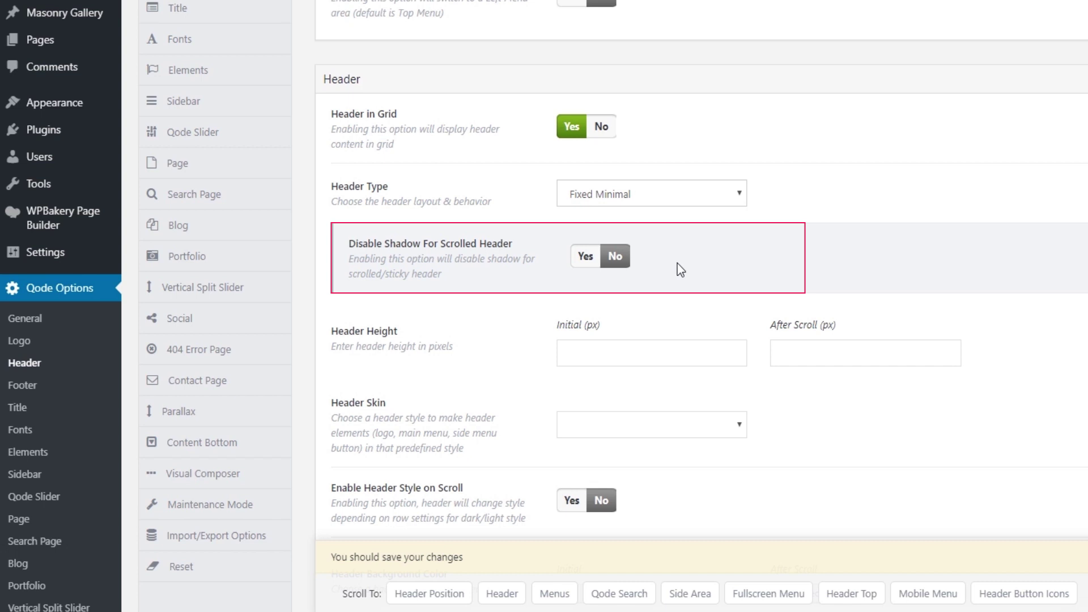
{"action": "left_click", "coordinate": [676, 192]}
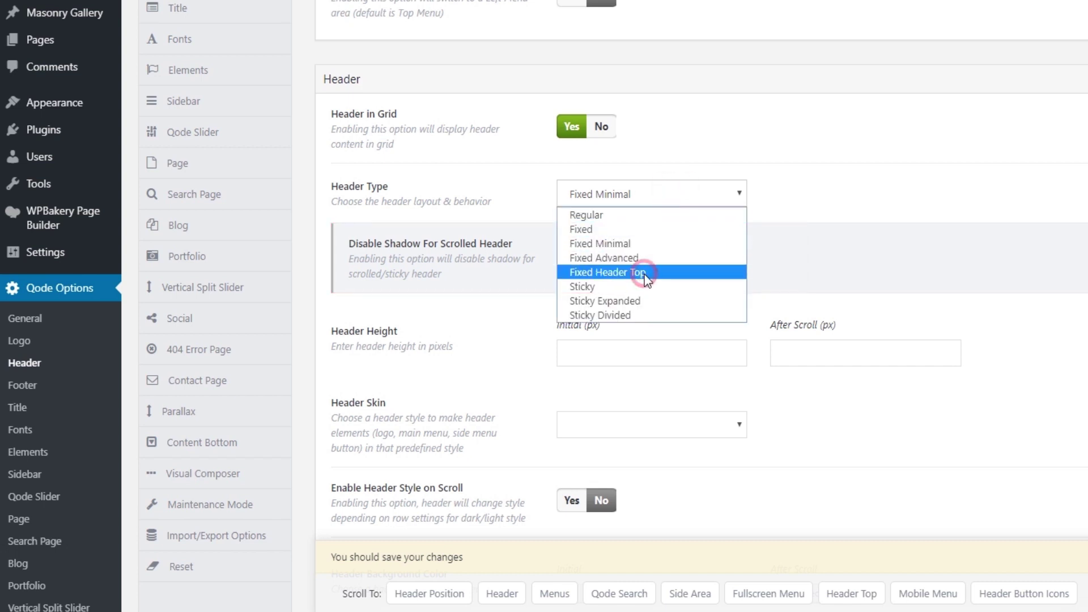
{"action": "left_click", "coordinate": [646, 275]}
{"action": "left_click", "coordinate": [643, 196]}
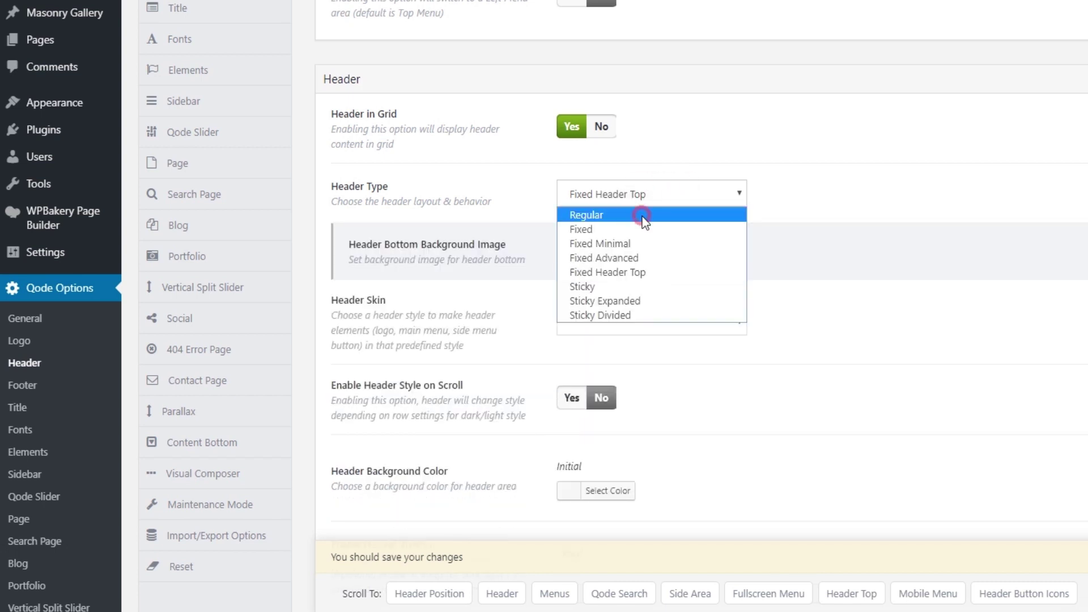
{"action": "left_click", "coordinate": [642, 214]}
Set the Header Skin to Light for the Regular header type and save the options.
{"action": "scroll", "coordinate": [643, 238], "scroll_direction": "down", "scroll_amount": 3}
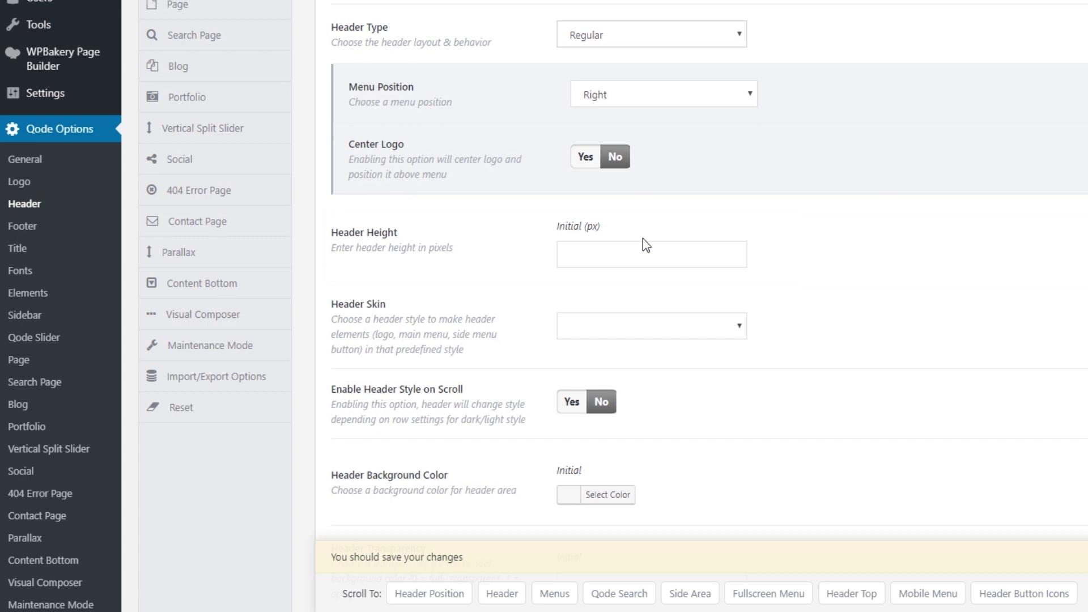
{"action": "scroll", "coordinate": [643, 238], "scroll_direction": "down", "scroll_amount": 1}
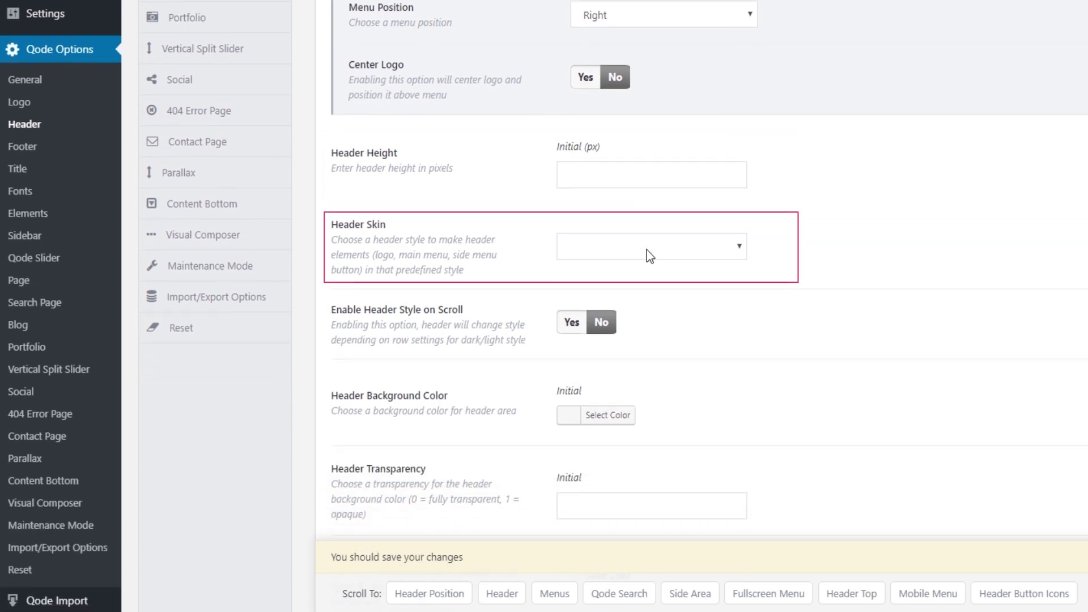
{"action": "left_click", "coordinate": [647, 250]}
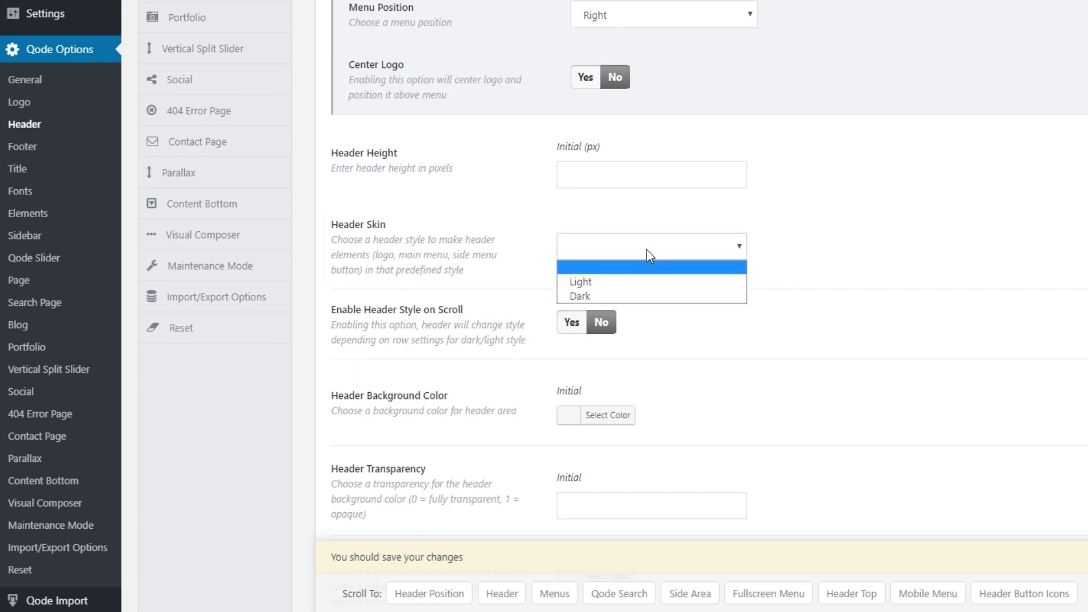
{"action": "left_click", "coordinate": [647, 250]}
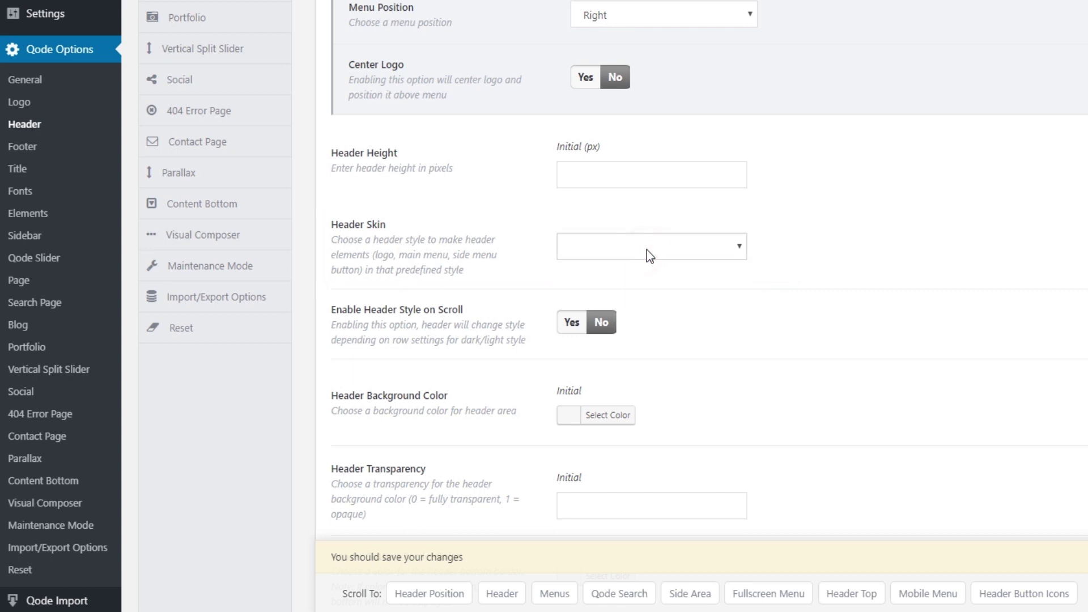
{"action": "left_click", "coordinate": [648, 250]}
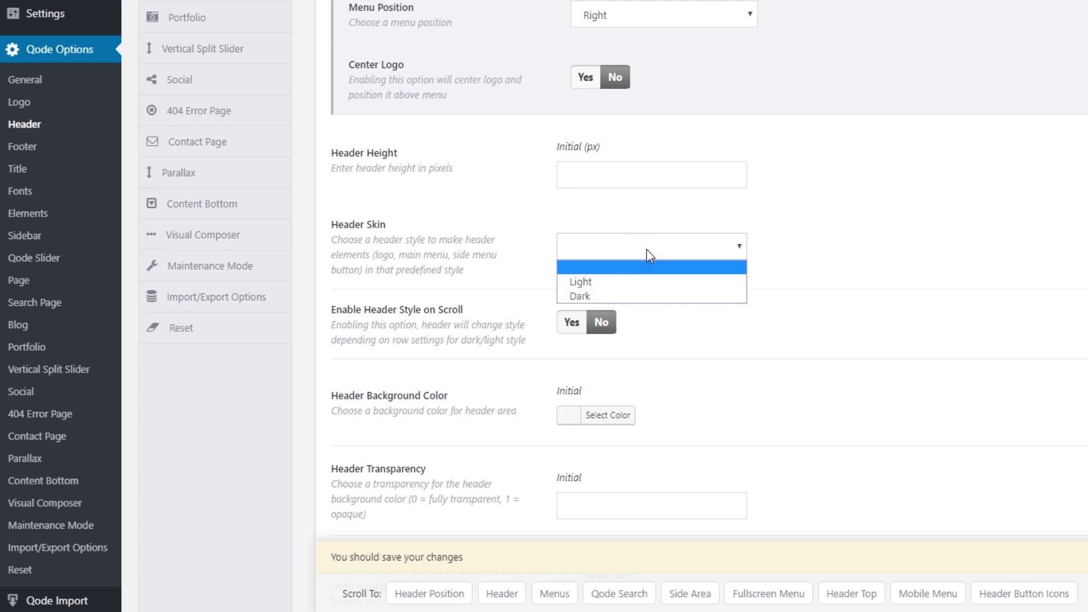
{"action": "left_click", "coordinate": [644, 281]}
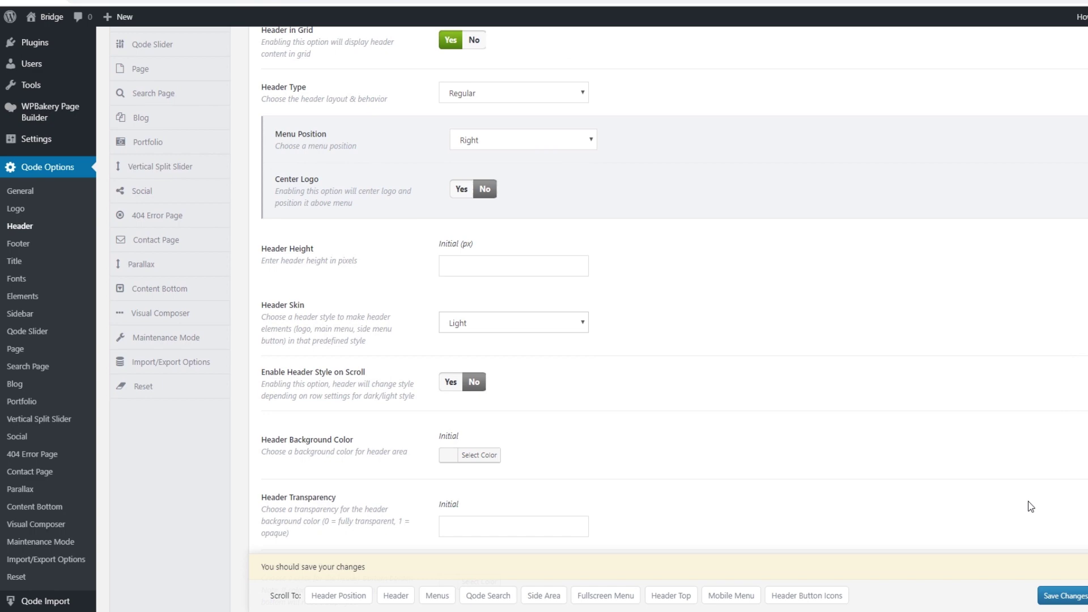
{"action": "left_click", "coordinate": [1003, 596]}
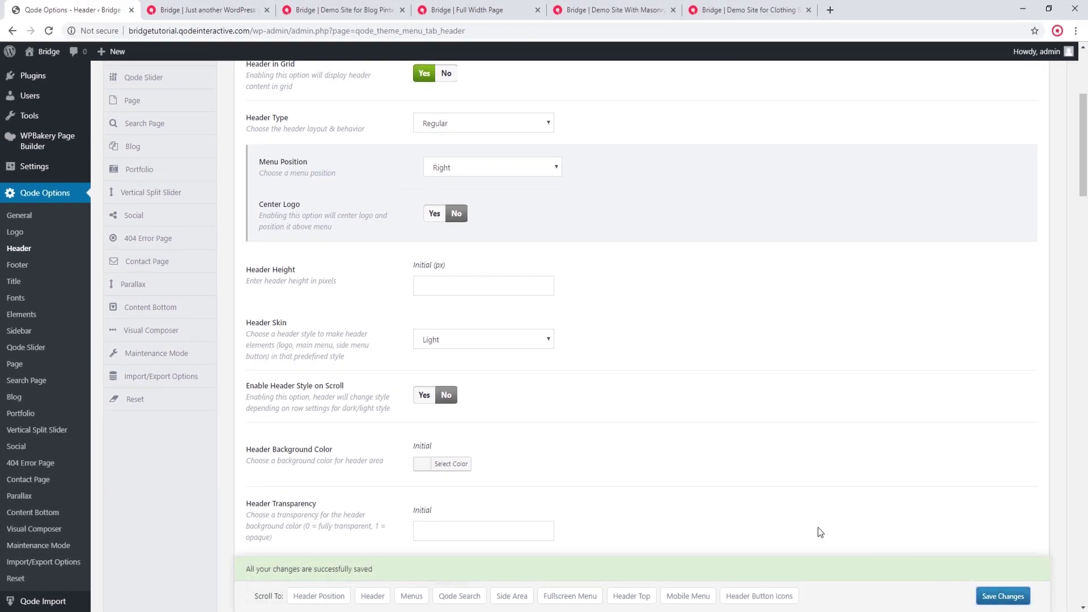
Reload the live site and highlight the header's logo and menu items to check the Light skin.
{"action": "left_click", "coordinate": [199, 6]}
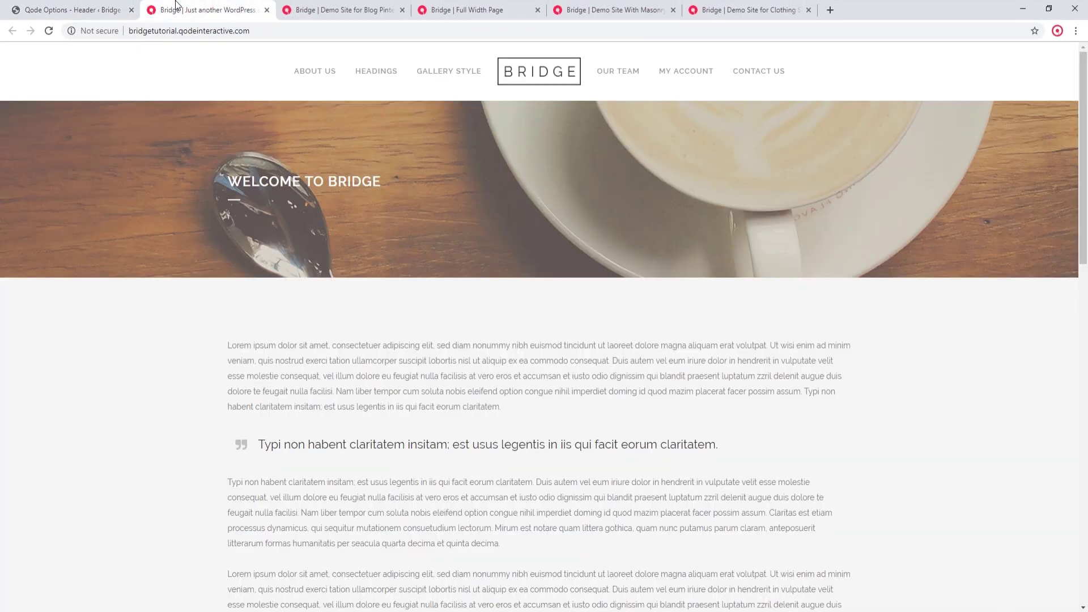
{"action": "left_click", "coordinate": [48, 31]}
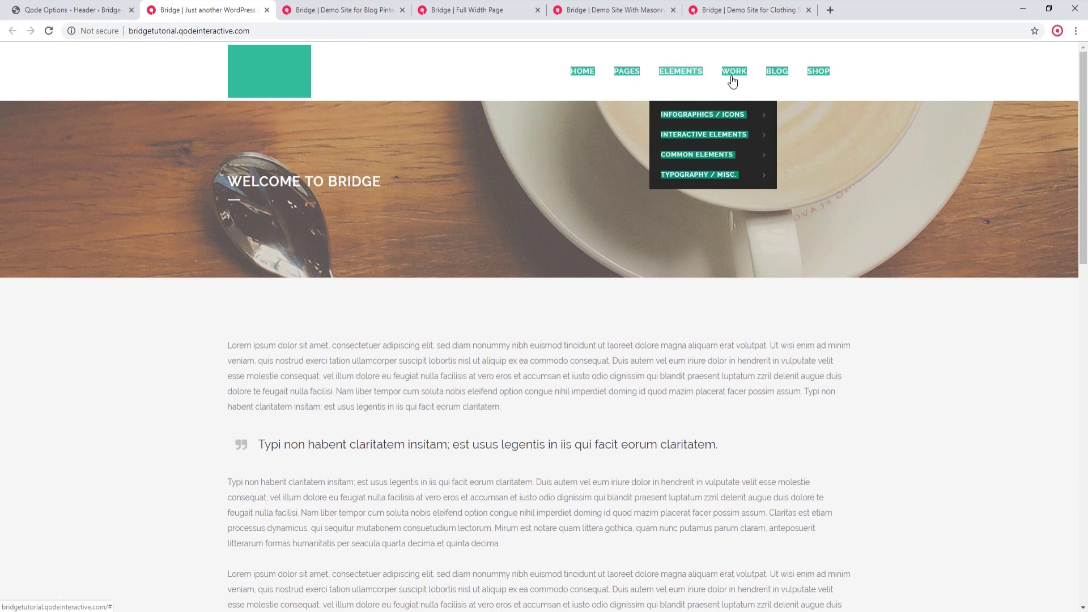
{"action": "mouse_move", "coordinate": [729, 78]}
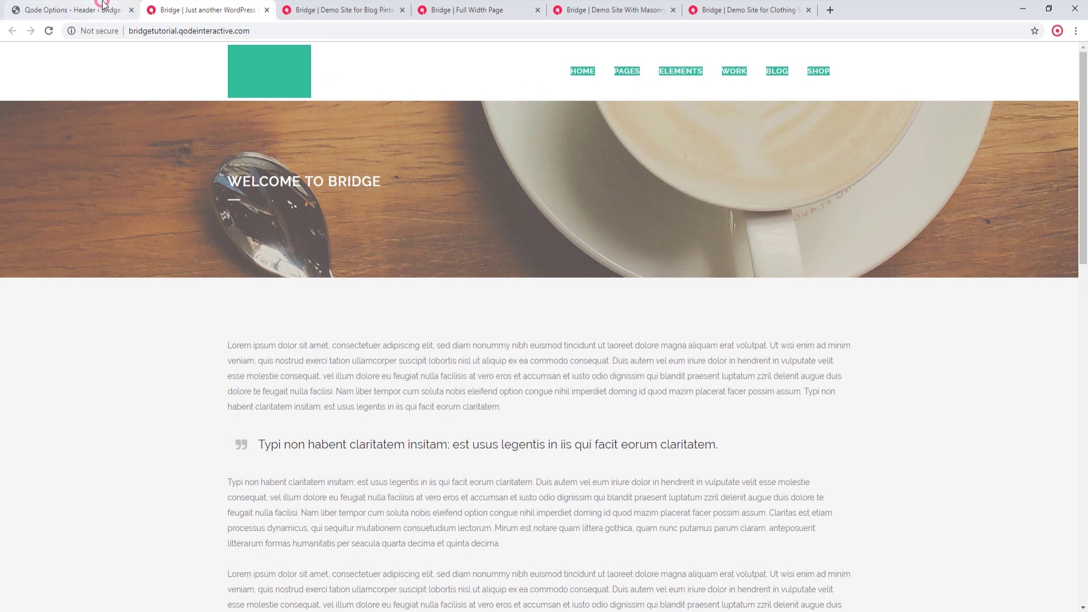
Return to the Header options, choose a grey Header Background Color and save the options.
{"action": "left_click", "coordinate": [96, 9]}
{"action": "scroll", "coordinate": [470, 295], "scroll_direction": "down", "scroll_amount": 1}
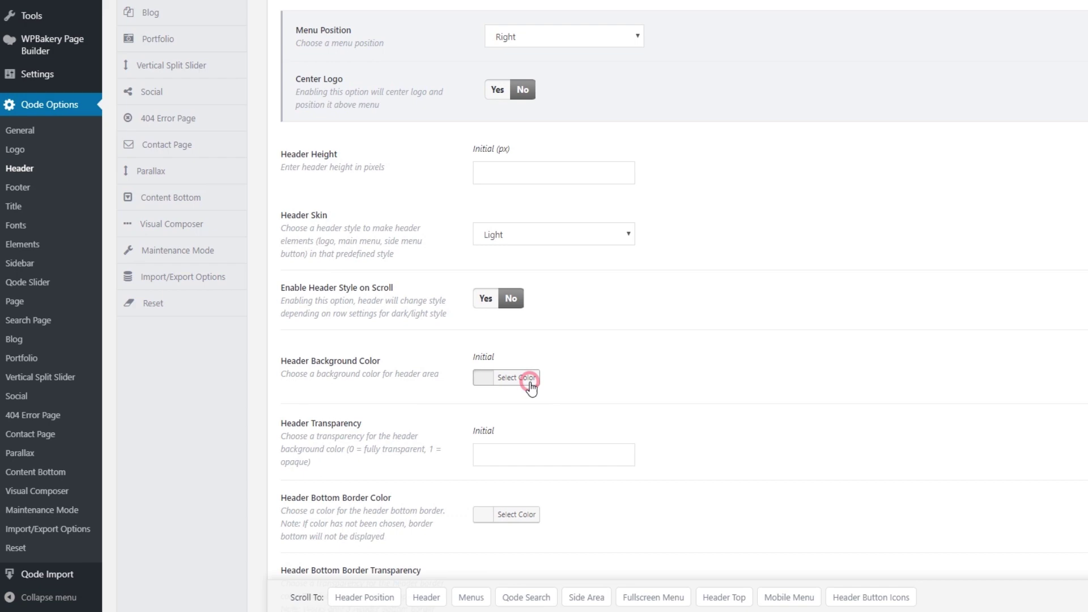
{"action": "left_click", "coordinate": [451, 406]}
{"action": "left_click", "coordinate": [488, 459]}
{"action": "left_click", "coordinate": [476, 466]}
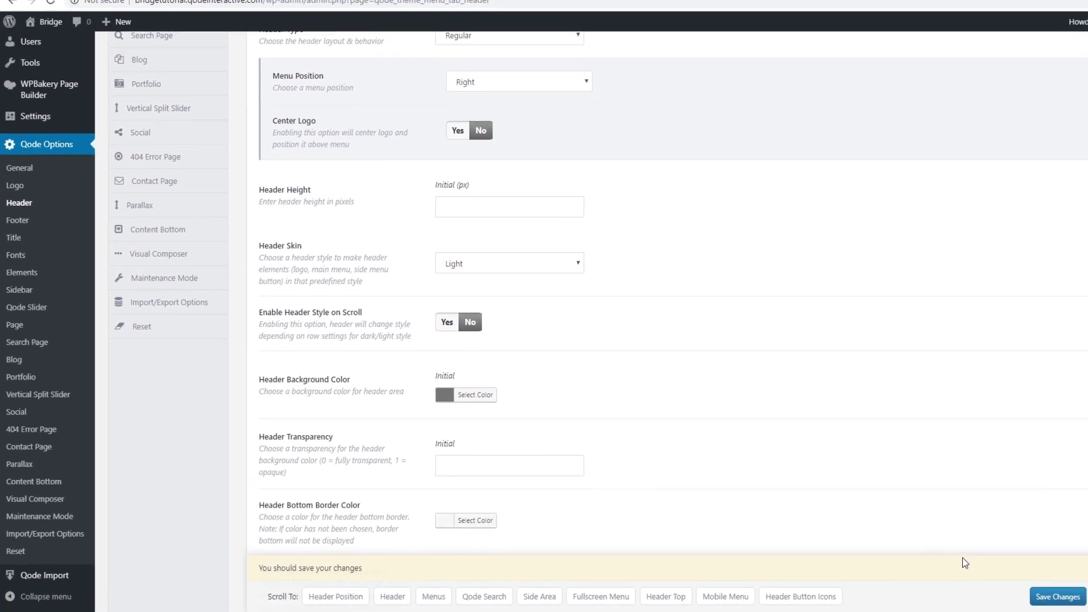
{"action": "left_click", "coordinate": [1017, 600]}
Reload the live site to check the grey header, then open its side menu and close it again.
{"action": "left_click", "coordinate": [204, 6]}
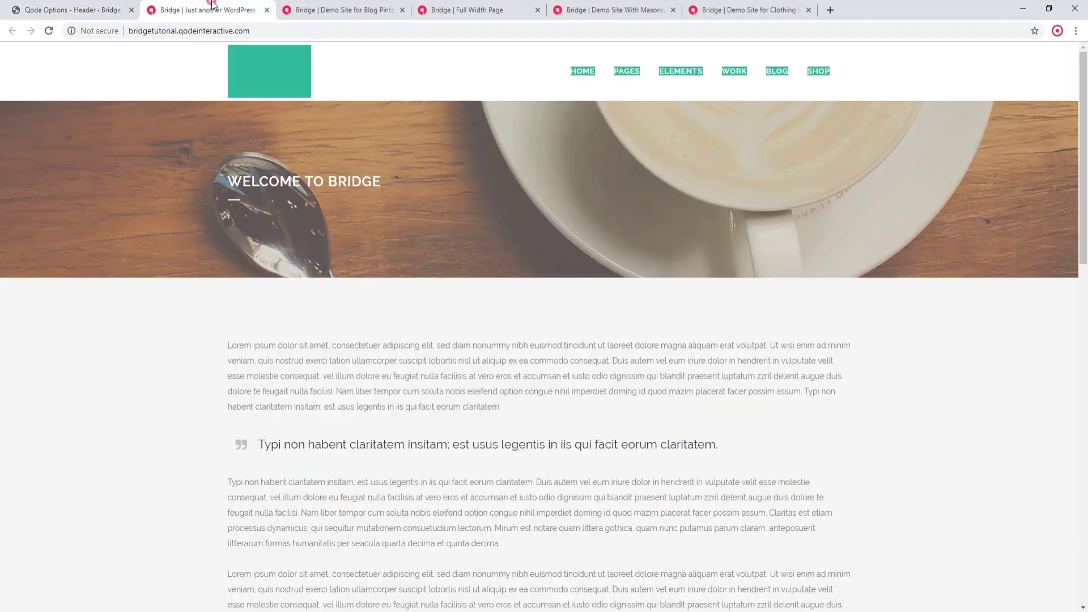
{"action": "left_click", "coordinate": [49, 31]}
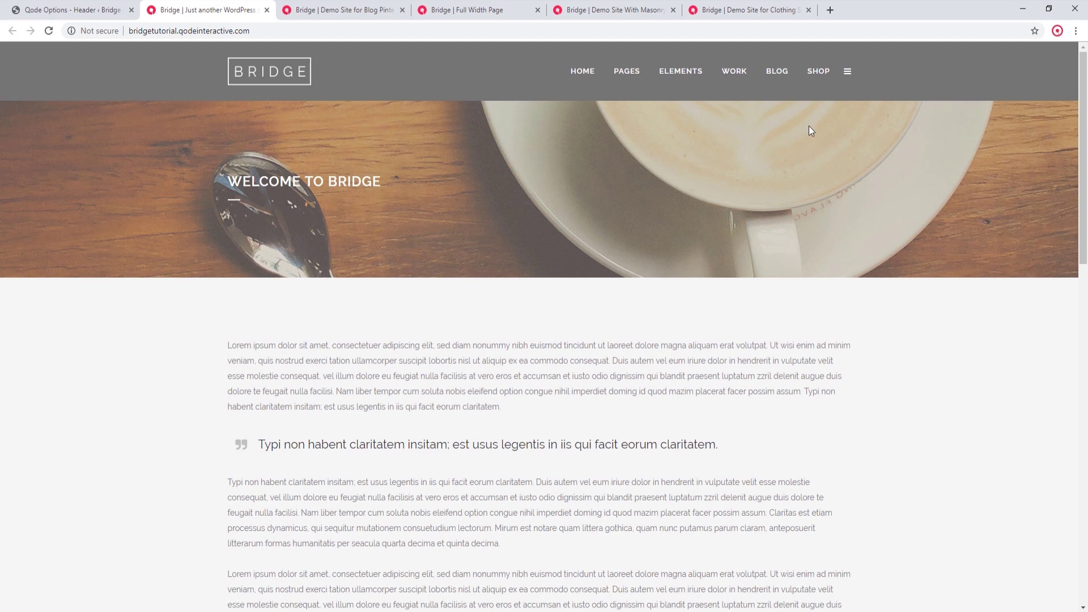
{"action": "left_click", "coordinate": [845, 82]}
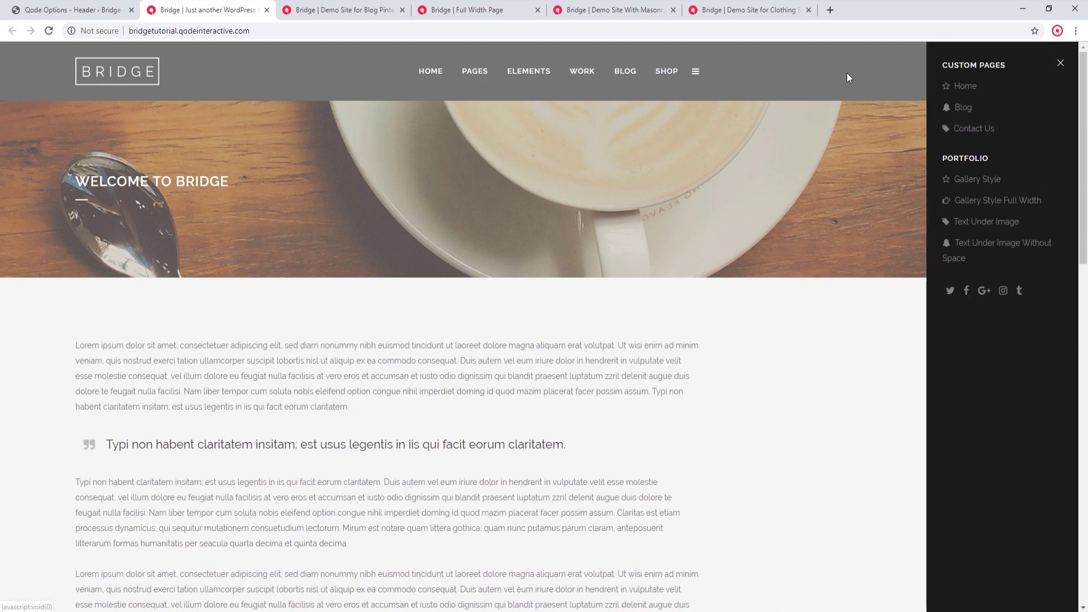
{"action": "left_click", "coordinate": [1060, 63]}
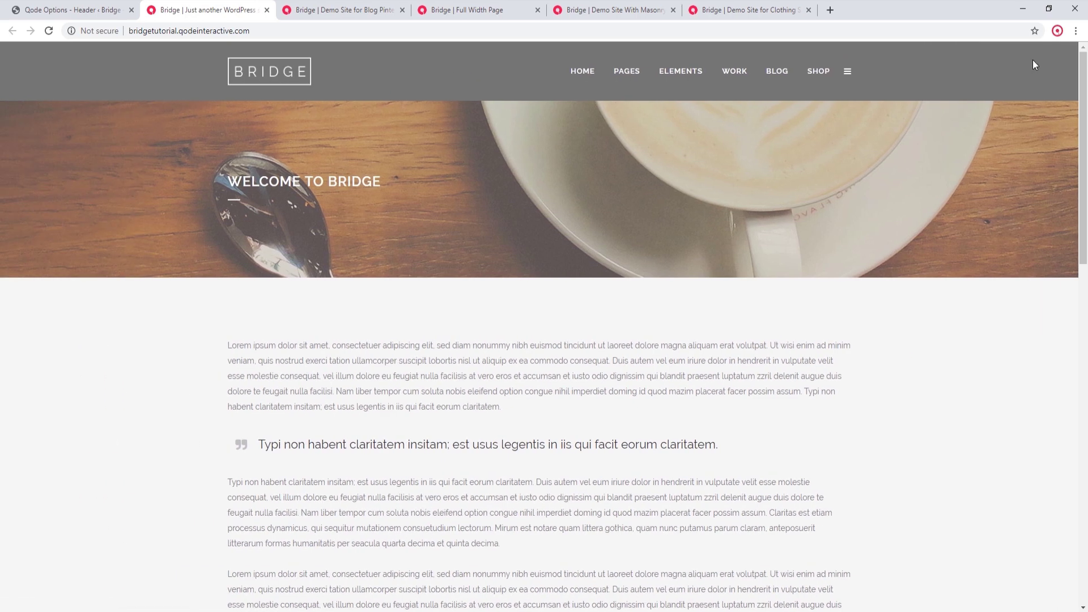
Change the Header Skin to Dark in the Header options, save and reload the live site.
{"action": "left_click", "coordinate": [71, 10]}
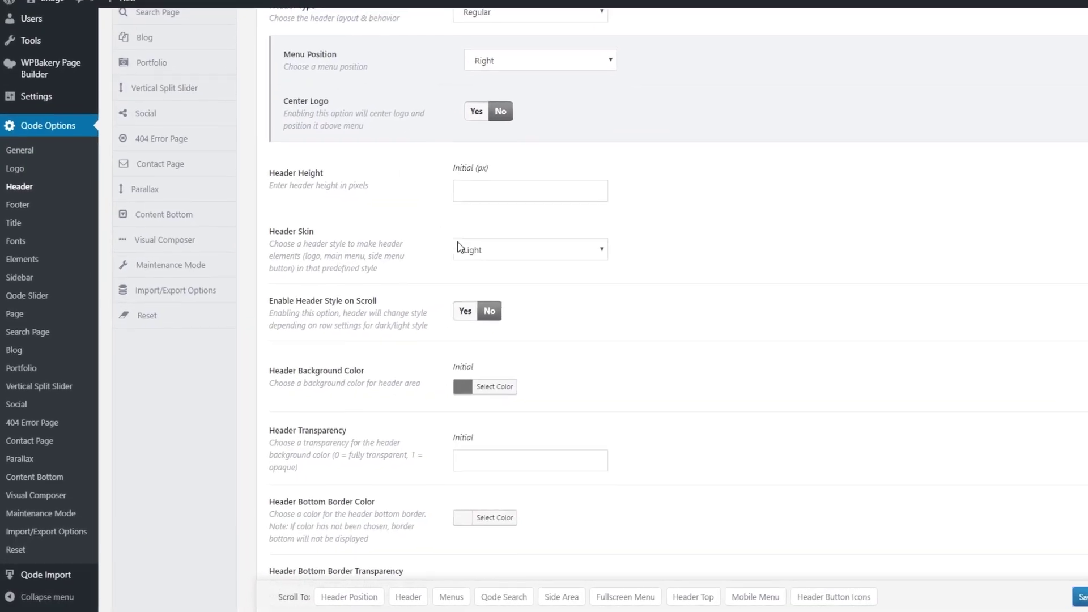
{"action": "left_click", "coordinate": [495, 251]}
{"action": "left_click", "coordinate": [486, 288]}
{"action": "left_click", "coordinate": [1013, 598]}
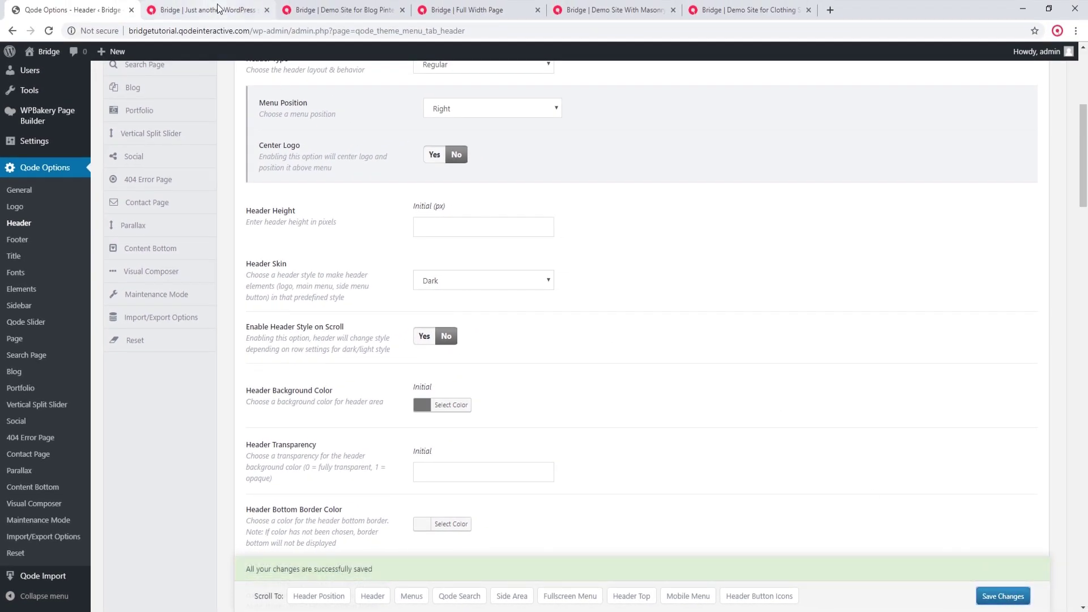
{"action": "left_click", "coordinate": [218, 10]}
{"action": "left_click", "coordinate": [49, 31]}
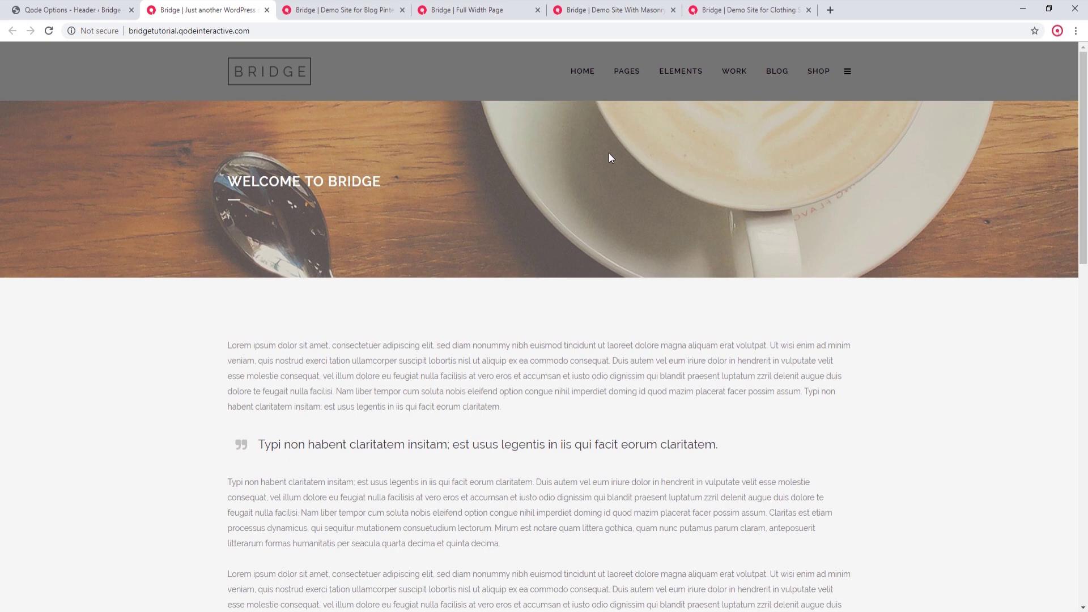
Review the available Header Skin choices and compare them with the header on the live site.
{"action": "left_click", "coordinate": [88, 6]}
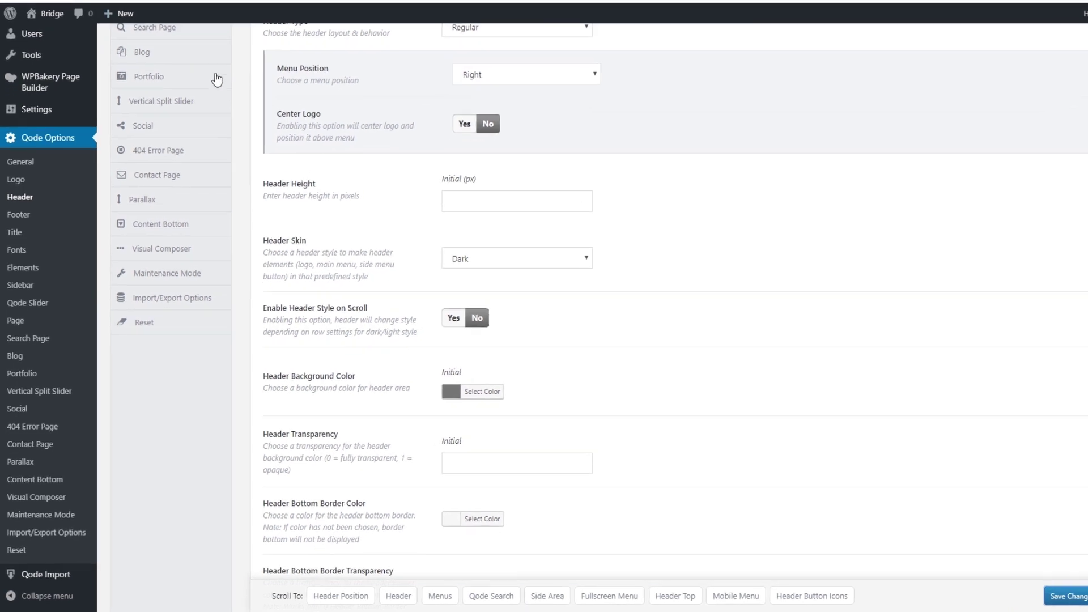
{"action": "left_click", "coordinate": [451, 284]}
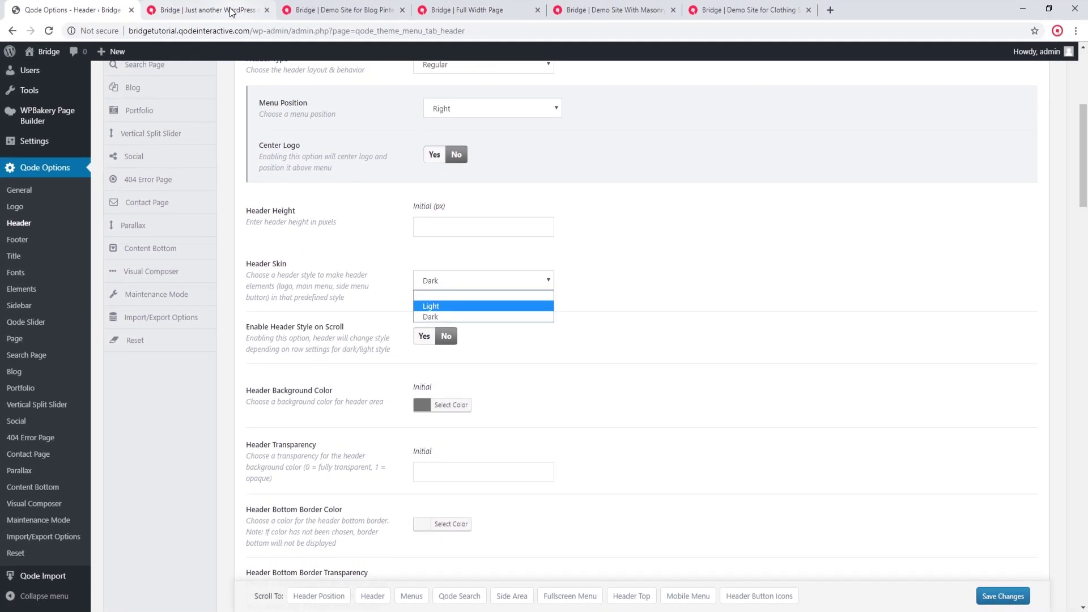
{"action": "left_click", "coordinate": [231, 11]}
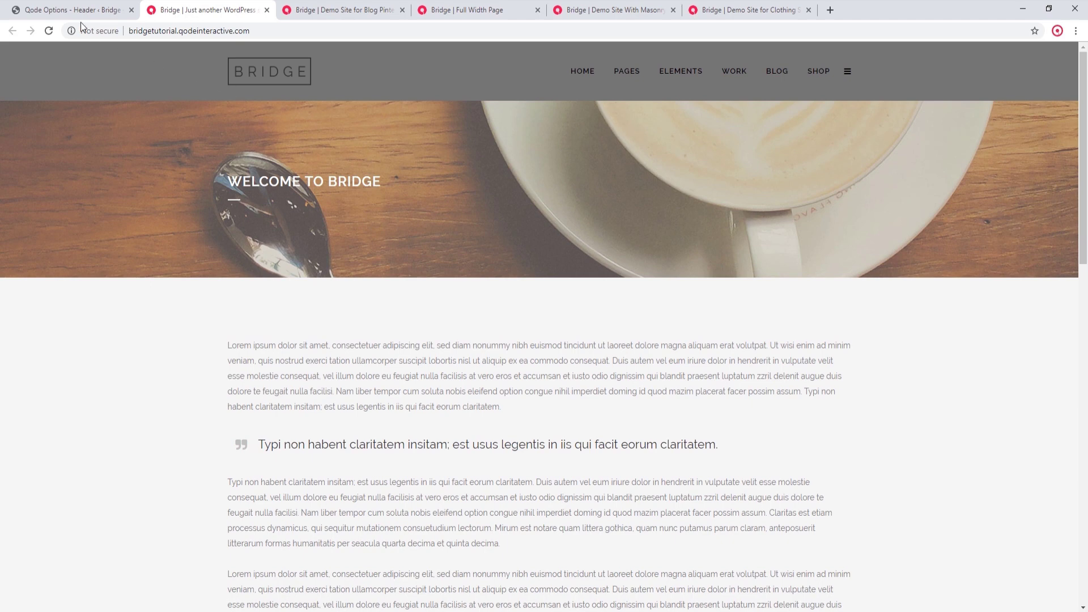
Return to the Header options, try the blank Header Skin and switch it to Light.
{"action": "left_click", "coordinate": [70, 9]}
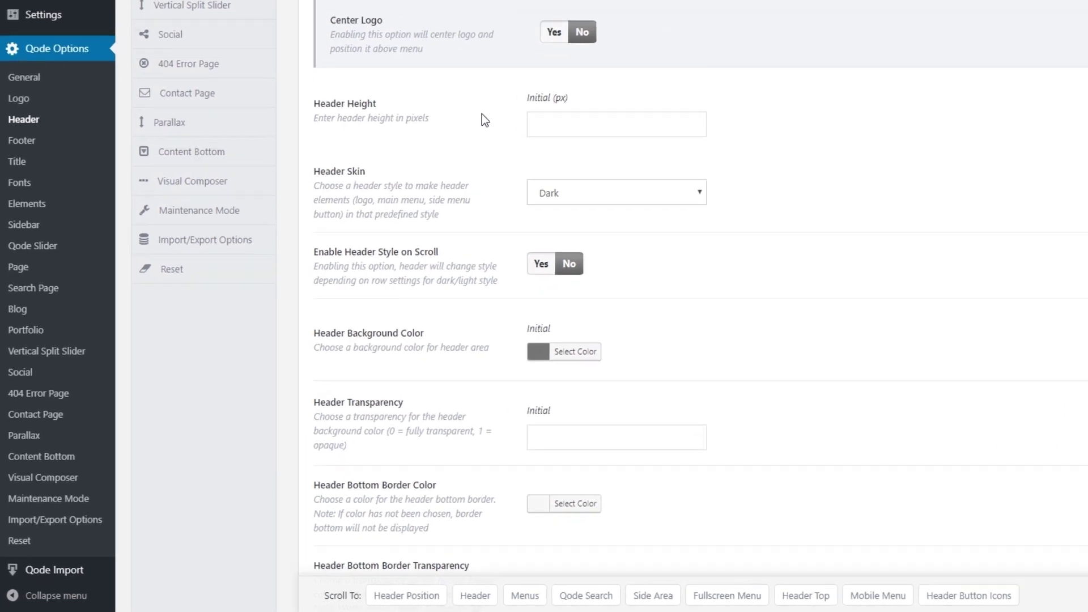
{"action": "left_click", "coordinate": [610, 191]}
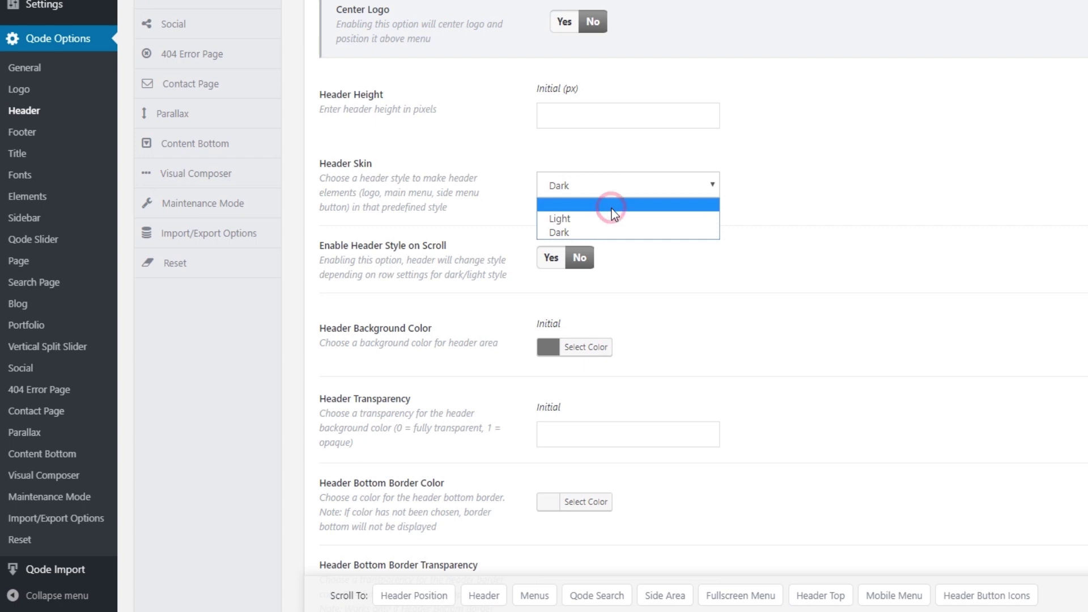
{"action": "left_click", "coordinate": [611, 208]}
{"action": "left_click", "coordinate": [615, 188]}
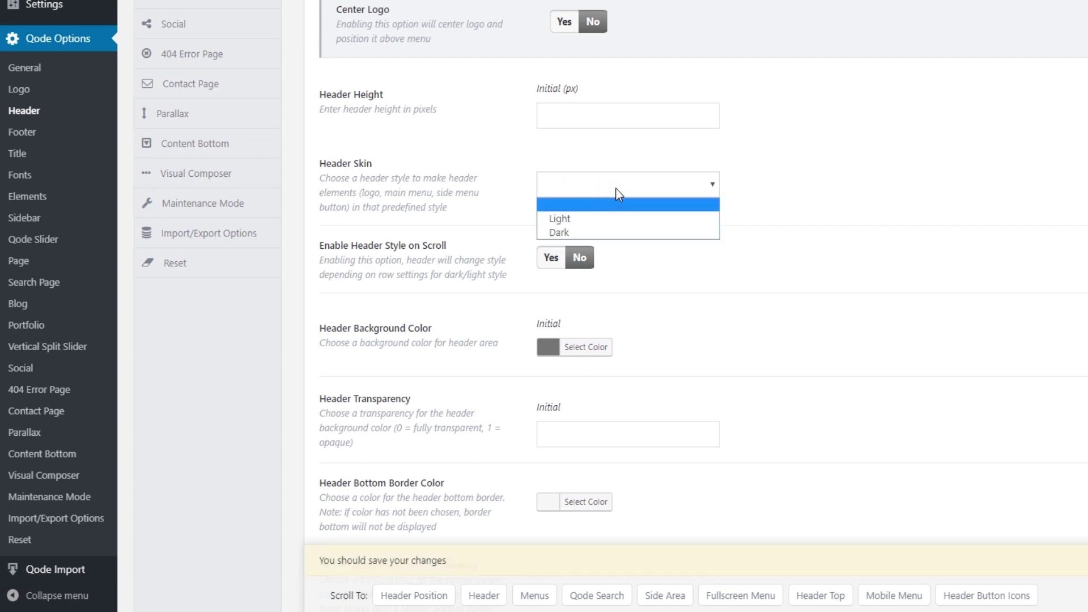
{"action": "left_click", "coordinate": [624, 218]}
Set the Header Transparency to 0, save the options and reload the live site.
{"action": "scroll", "coordinate": [630, 246], "scroll_direction": "down", "scroll_amount": 3}
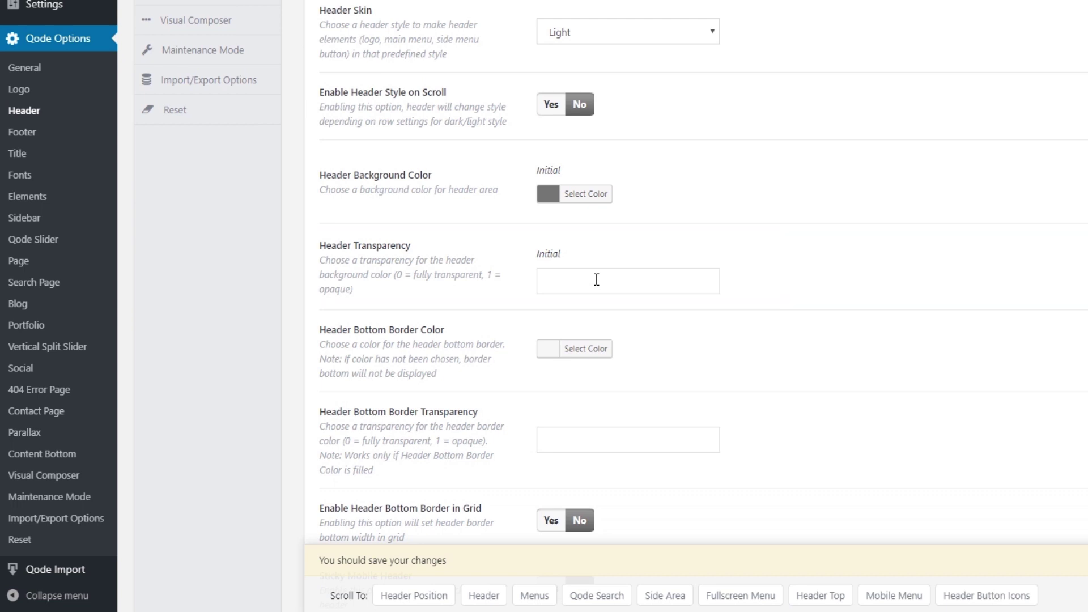
{"action": "left_click", "coordinate": [596, 280]}
{"action": "type", "text": "0"}
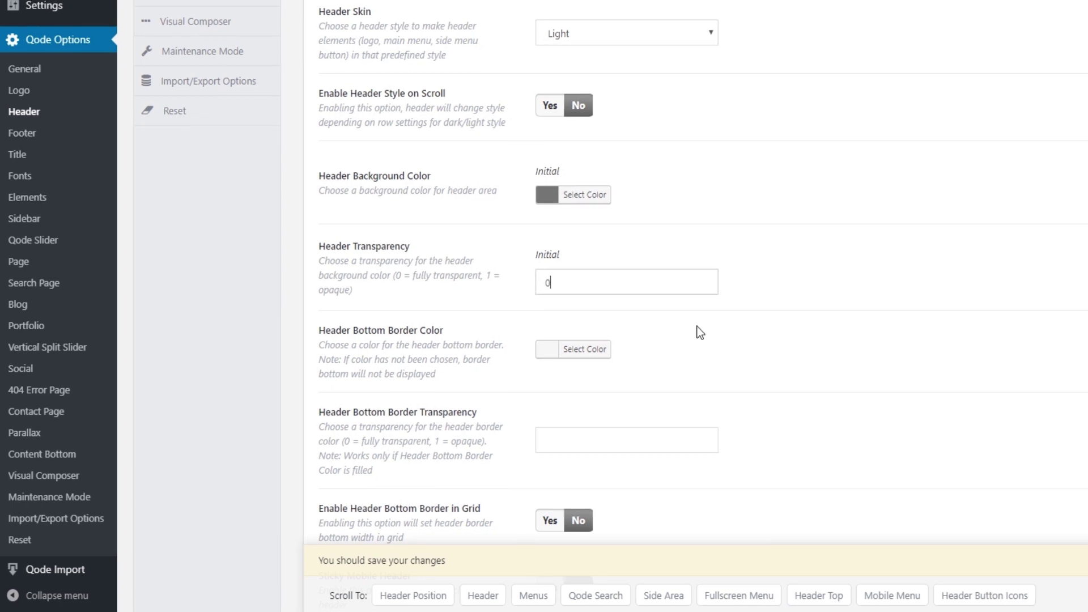
{"action": "left_click", "coordinate": [1017, 597]}
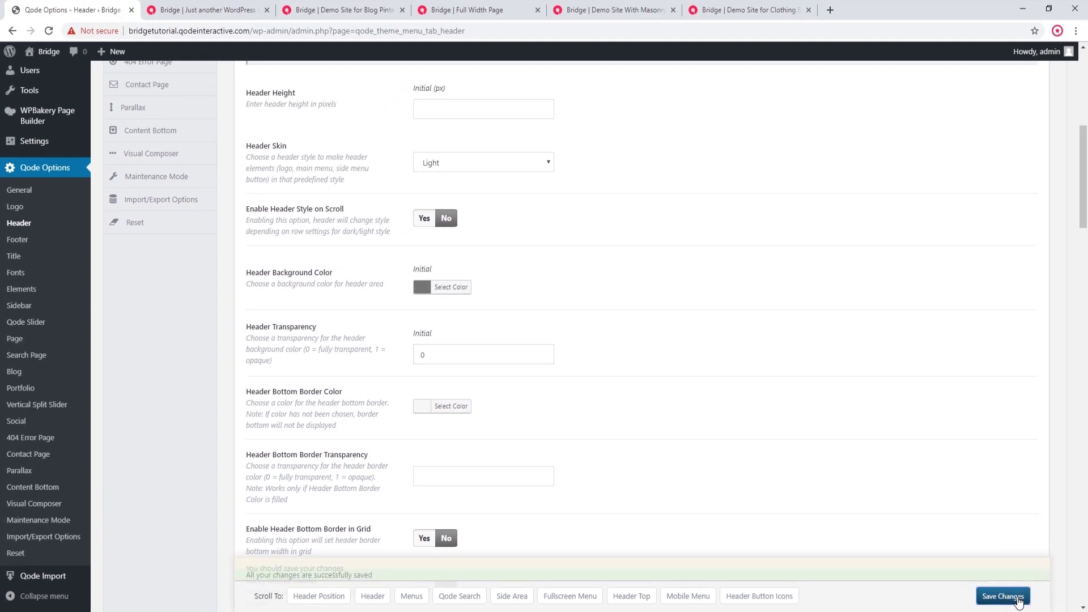
{"action": "left_click", "coordinate": [230, 5]}
{"action": "left_click", "coordinate": [48, 31]}
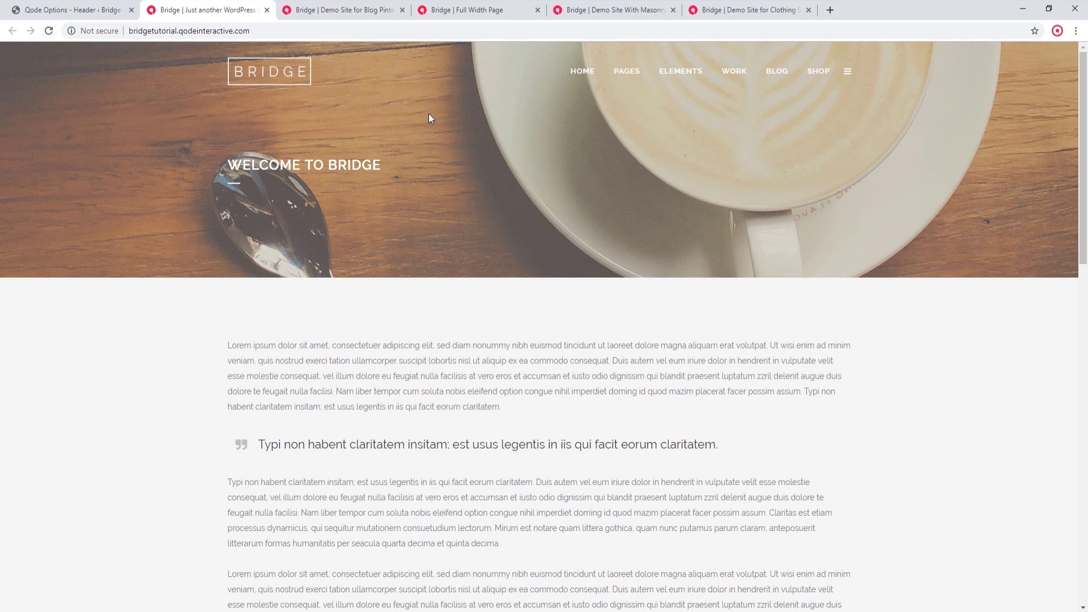
Replace the Header Transparency with 0.5, save the options and reload the live site.
{"action": "left_click", "coordinate": [90, 9]}
{"action": "double_click", "coordinate": [452, 339]}
{"action": "type", "text": "1"}
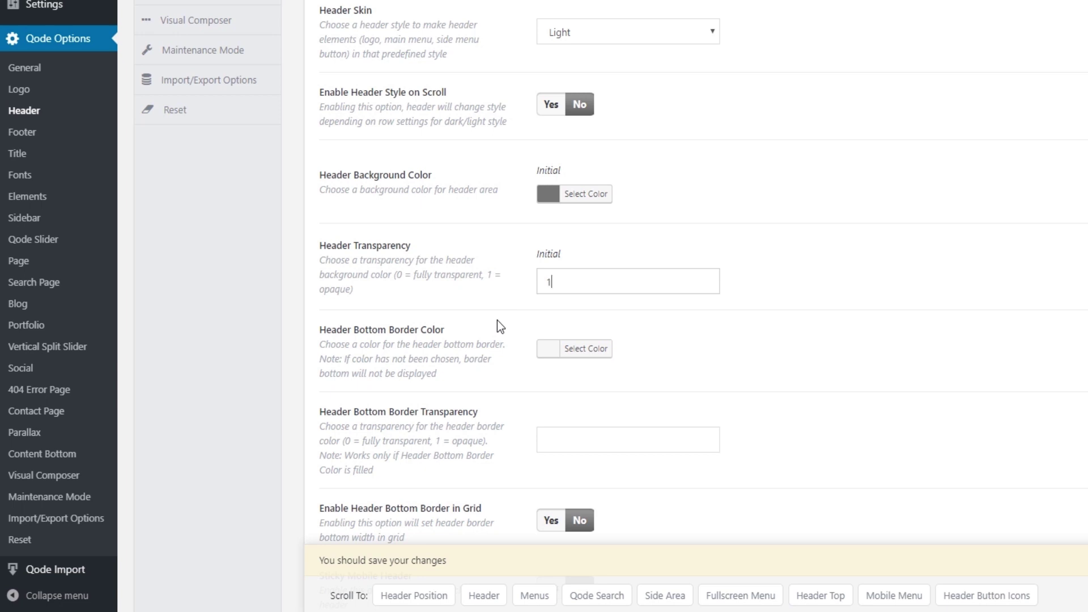
{"action": "key", "text": "BackSpace"}
{"action": "type", "text": "0.5"}
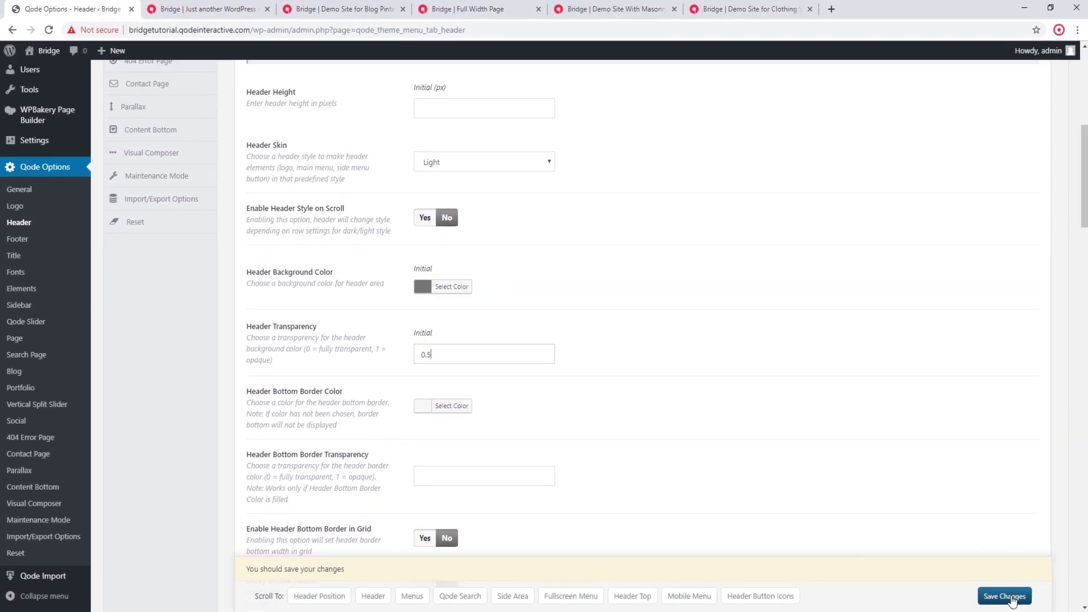
{"action": "left_click", "coordinate": [1004, 596]}
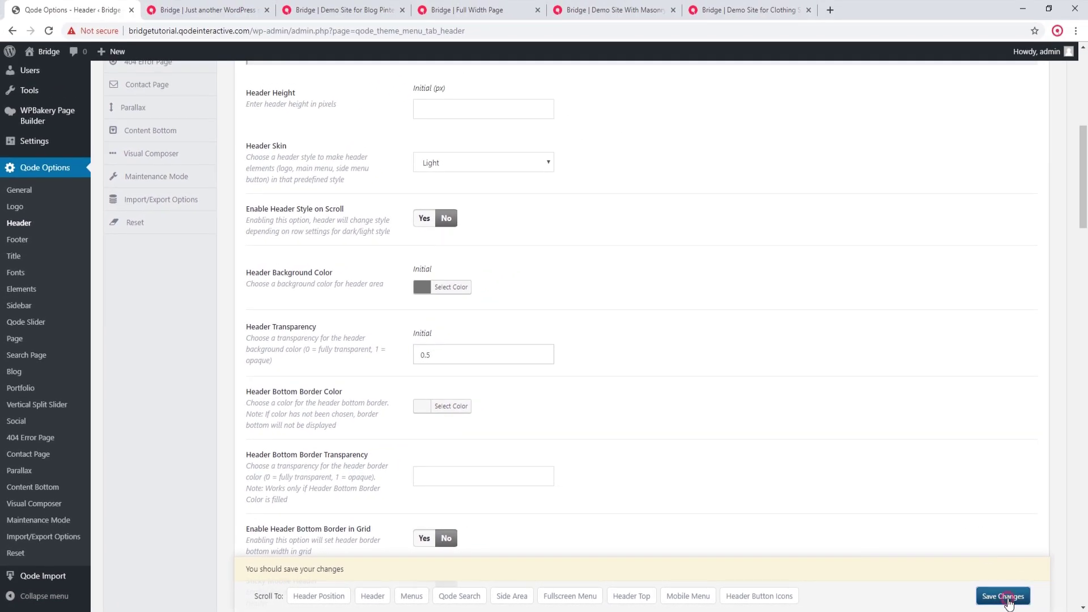
{"action": "left_click", "coordinate": [195, 9]}
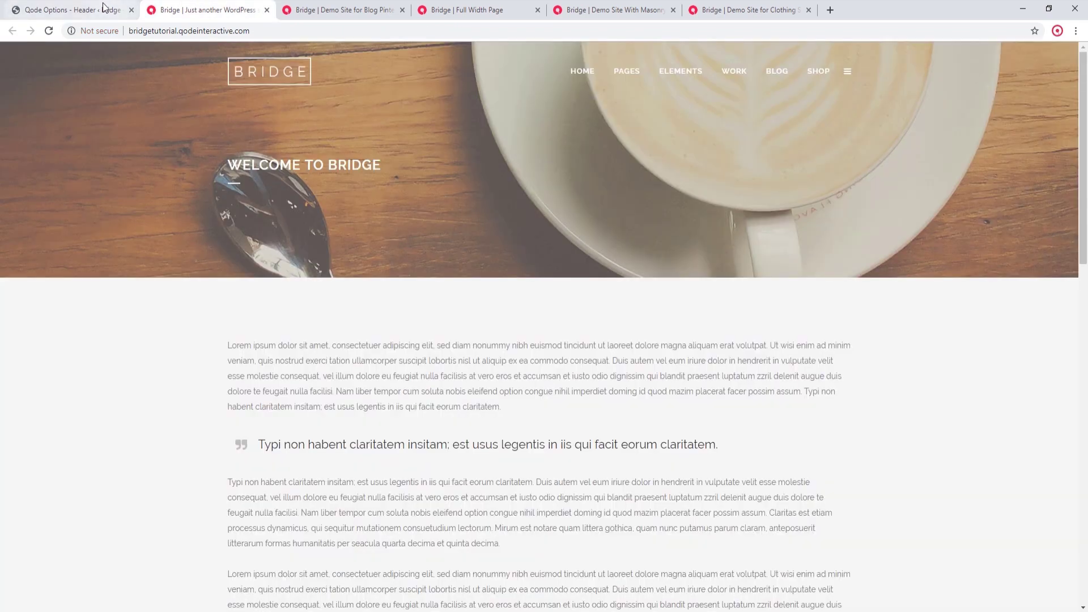
{"action": "left_click", "coordinate": [49, 32]}
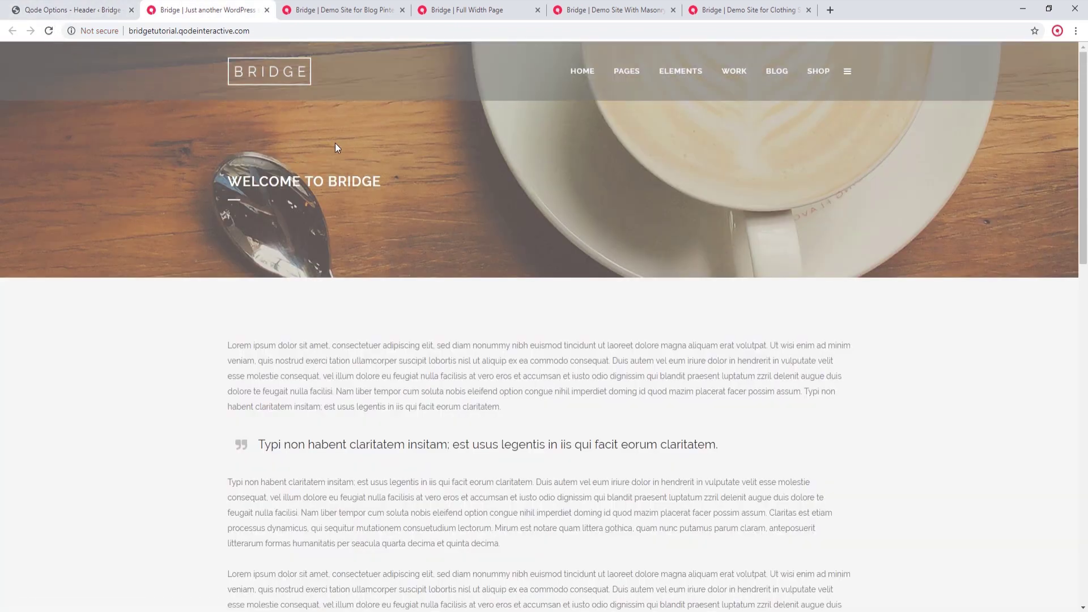
Return to the Header options and clear the Header Transparency value and the Header Background Color.
{"action": "left_click", "coordinate": [85, 9]}
{"action": "scroll", "coordinate": [378, 181], "scroll_direction": "down", "scroll_amount": 1}
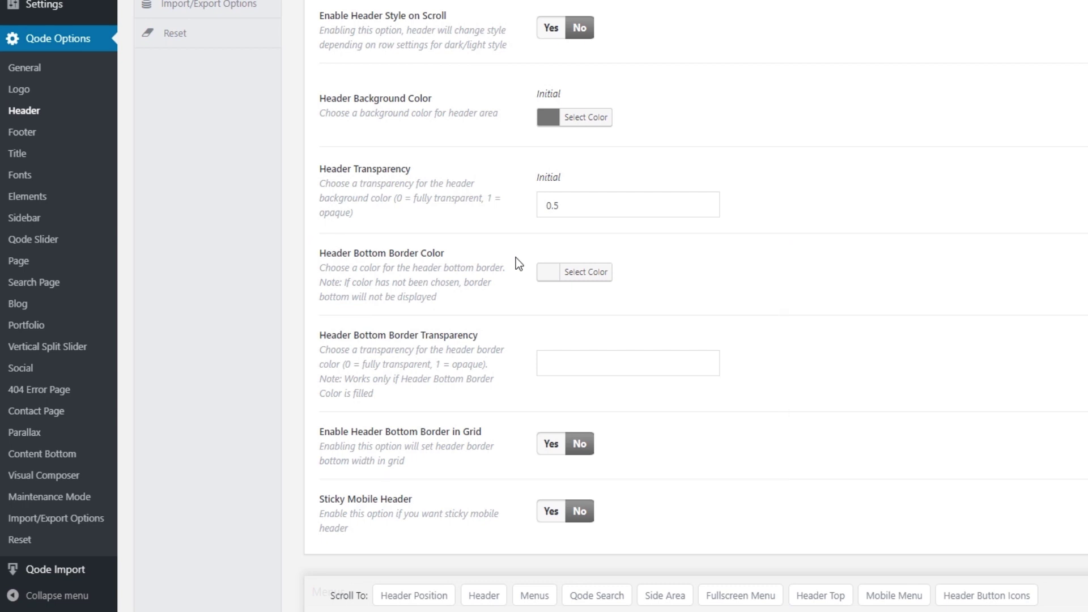
{"action": "left_click", "coordinate": [578, 203]}
{"action": "key", "text": "BackSpace"}
{"action": "key", "text": "BackSpace"}
{"action": "key", "text": "BackSpace"}
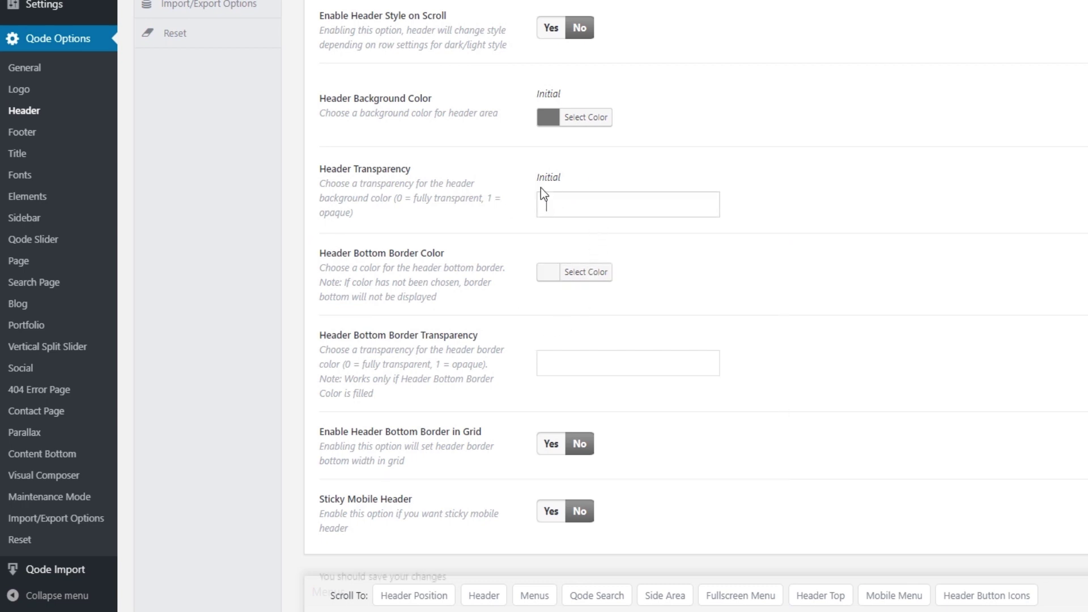
{"action": "left_click", "coordinate": [588, 123]}
{"action": "left_click", "coordinate": [688, 116]}
{"action": "left_click", "coordinate": [837, 136]}
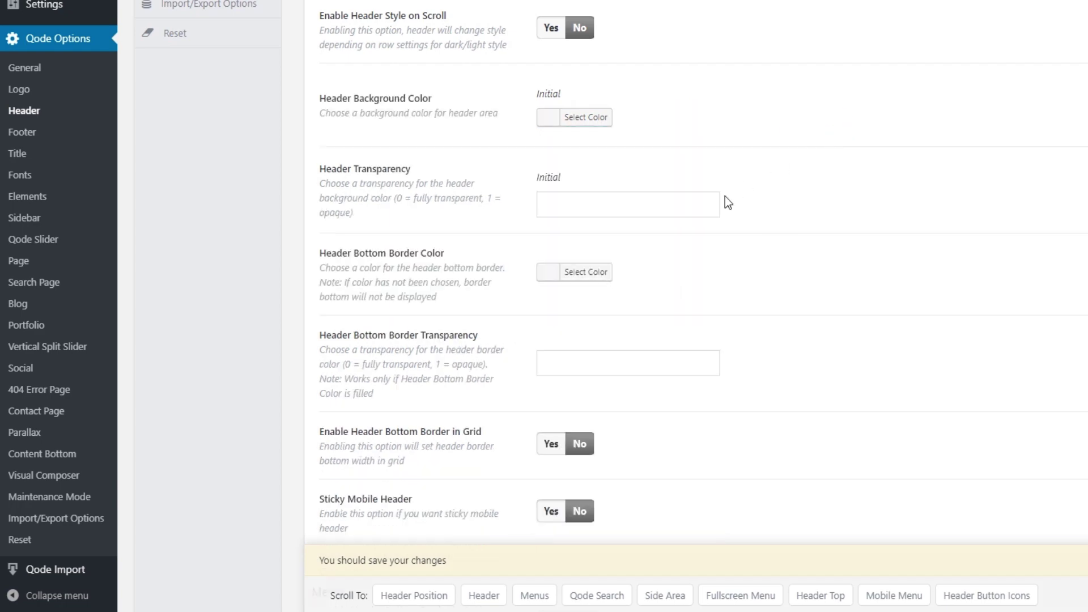
Reset the Header Skin to the blank choice and save the header options.
{"action": "scroll", "coordinate": [680, 227], "scroll_direction": "up", "scroll_amount": 3}
{"action": "left_click", "coordinate": [593, 110]}
{"action": "left_click", "coordinate": [590, 125]}
{"action": "scroll", "coordinate": [693, 244], "scroll_direction": "up", "scroll_amount": 8}
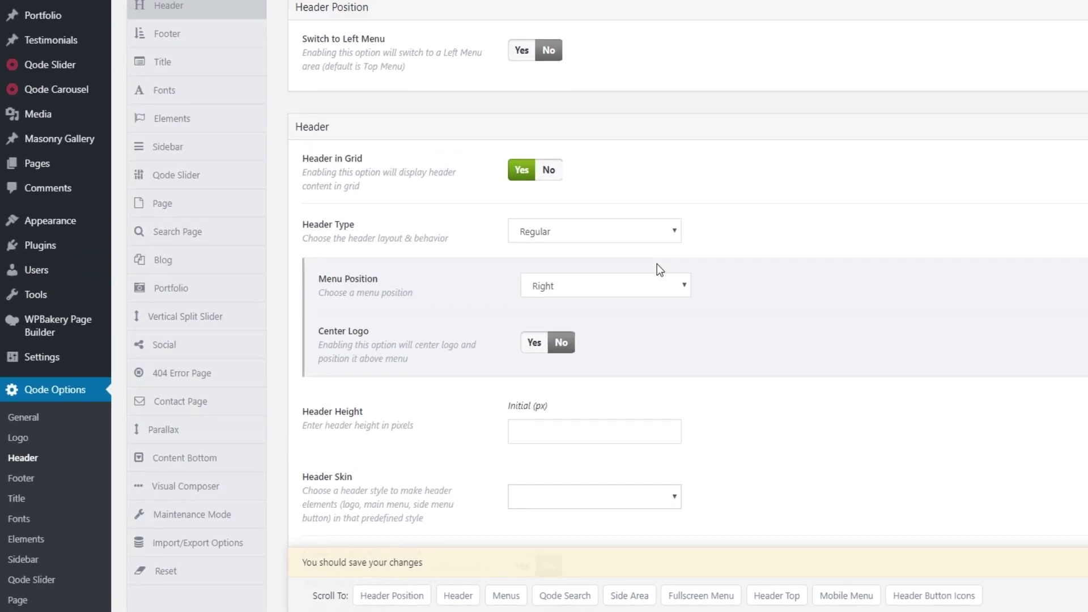
{"action": "left_click", "coordinate": [1058, 596]}
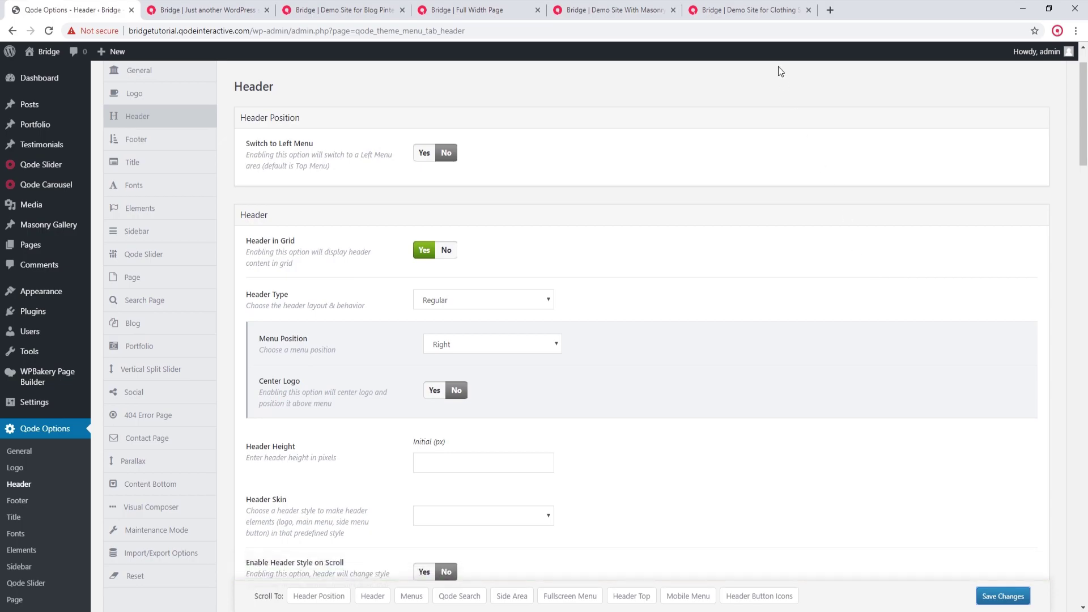
Compare the header top bar on the clothing demo site with the live site, and enable Show Header Top Area in the Header options.
{"action": "left_click", "coordinate": [763, 15]}
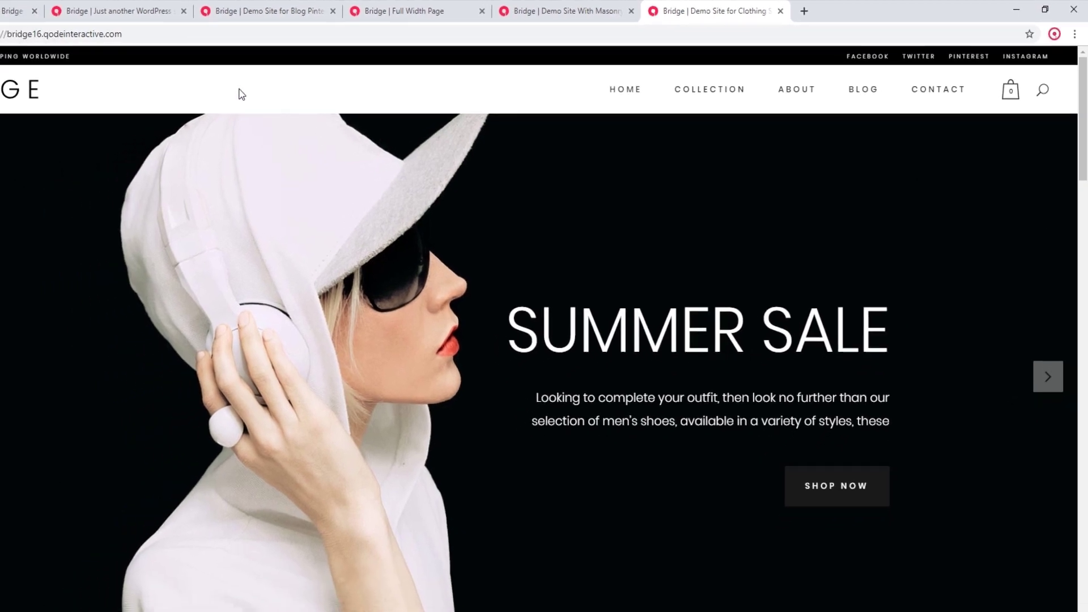
{"action": "left_click", "coordinate": [149, 5]}
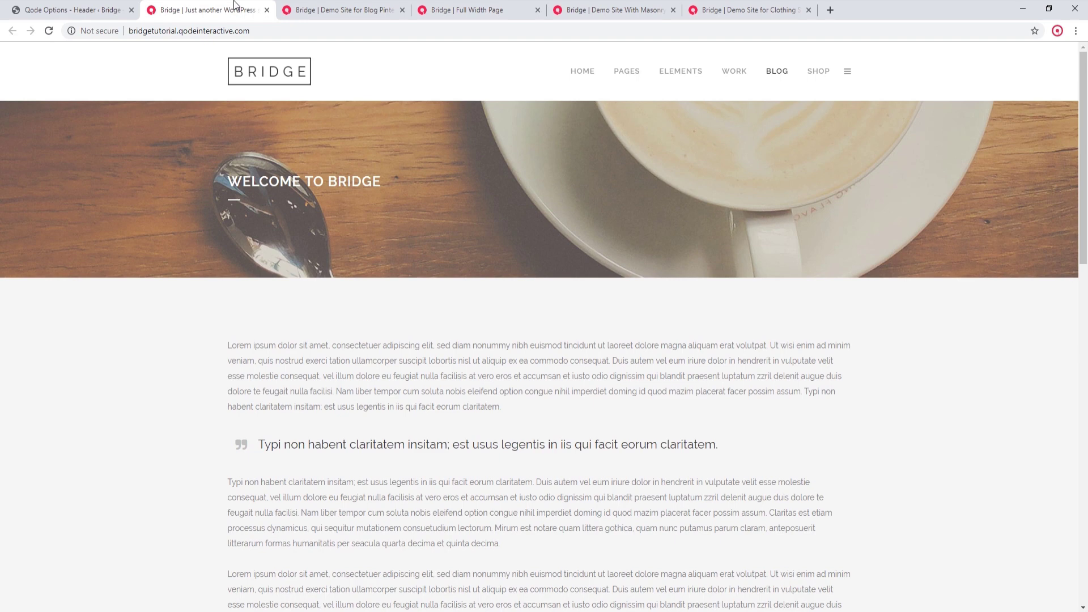
{"action": "left_click", "coordinate": [69, 7]}
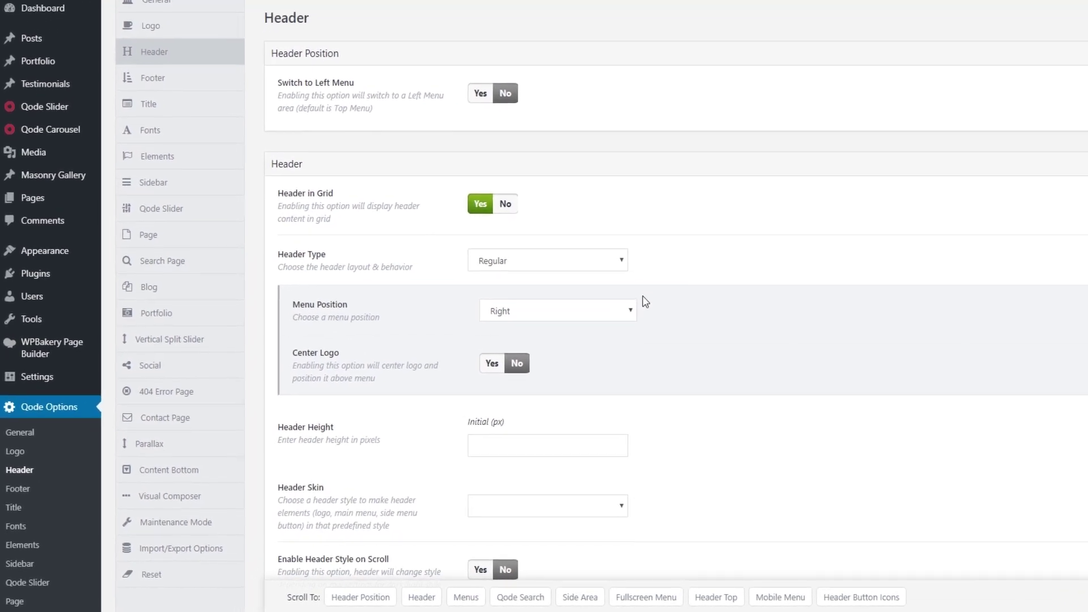
{"action": "left_click", "coordinate": [728, 603]}
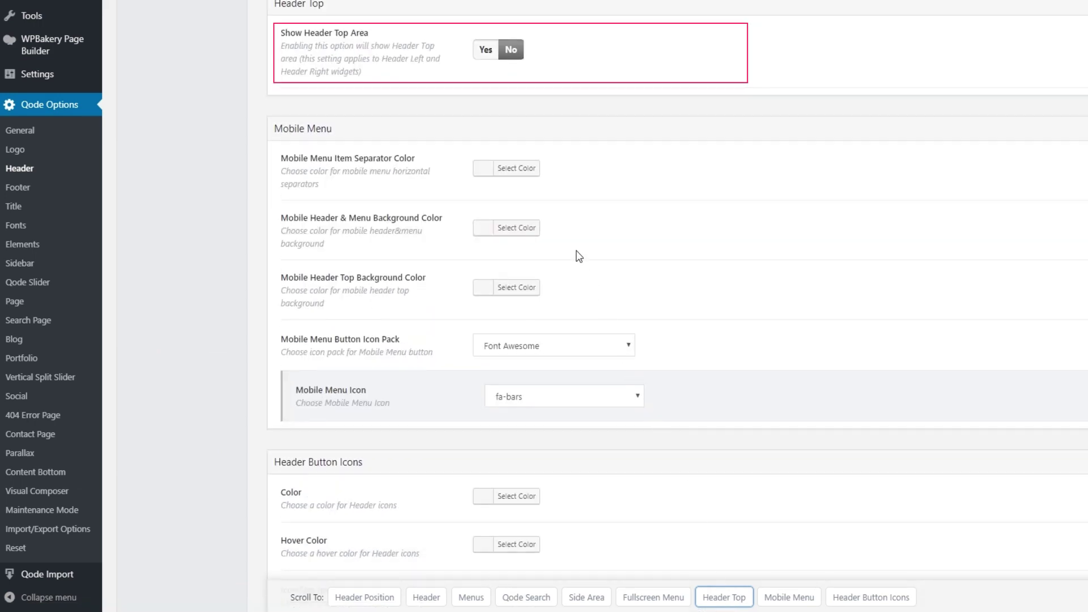
{"action": "left_click", "coordinate": [486, 51]}
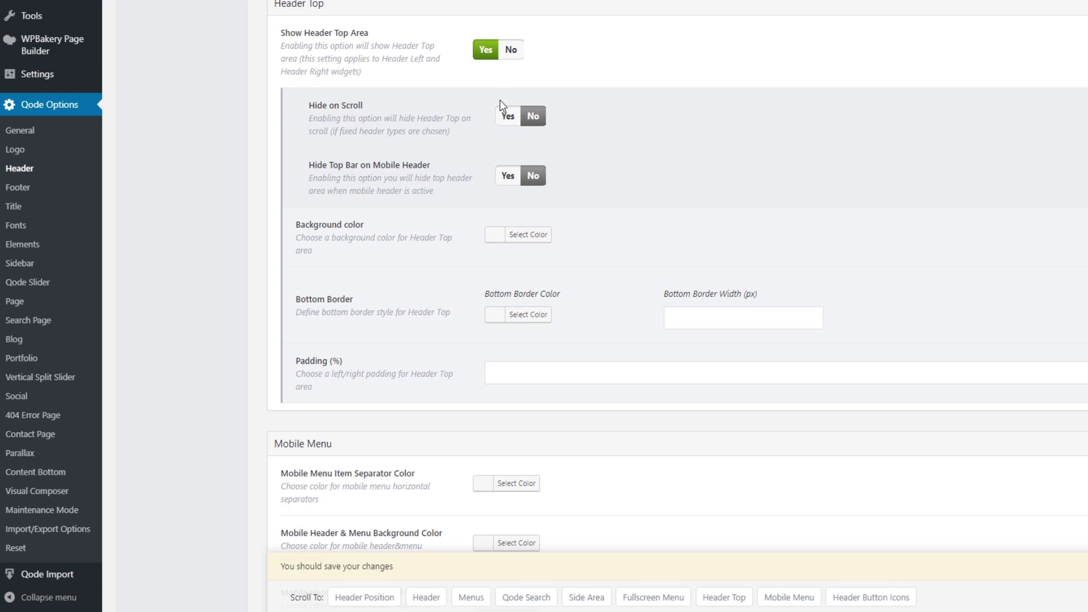
Set the Header Top background color to dark grey #3f3f3f, save the options and reload the live site.
{"action": "scroll", "coordinate": [501, 100], "scroll_direction": "up", "scroll_amount": 1}
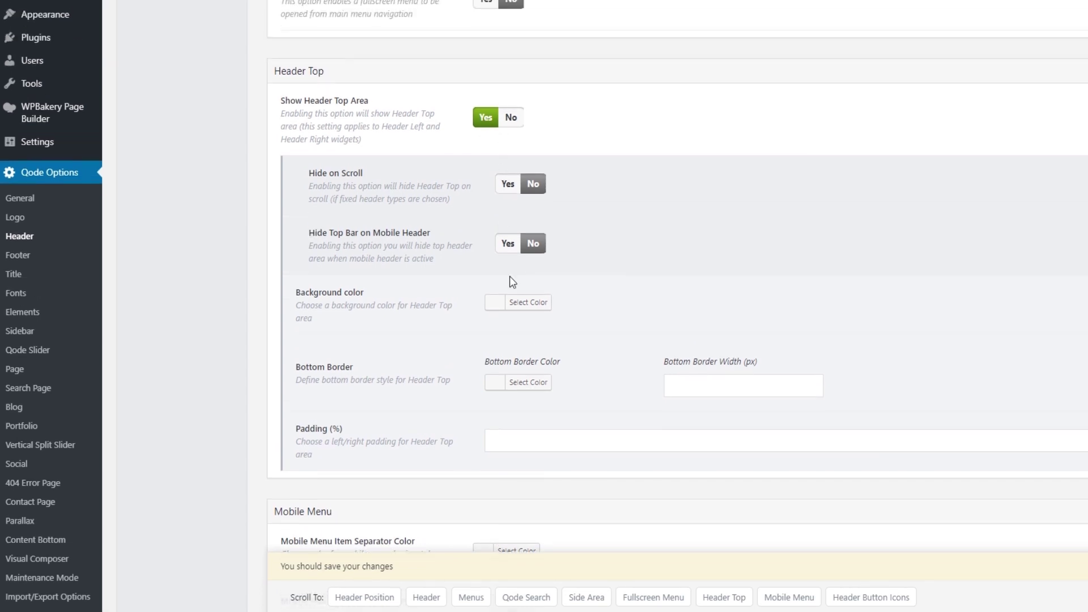
{"action": "left_click", "coordinate": [530, 303]}
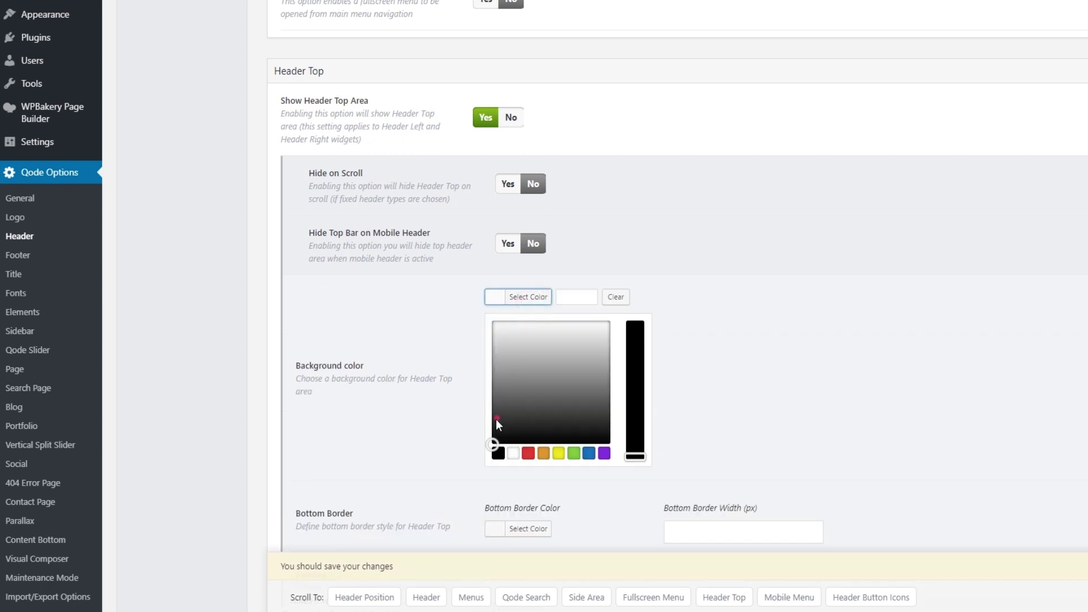
{"action": "left_click_drag", "start_coordinate": [498, 420], "coordinate": [488, 413]}
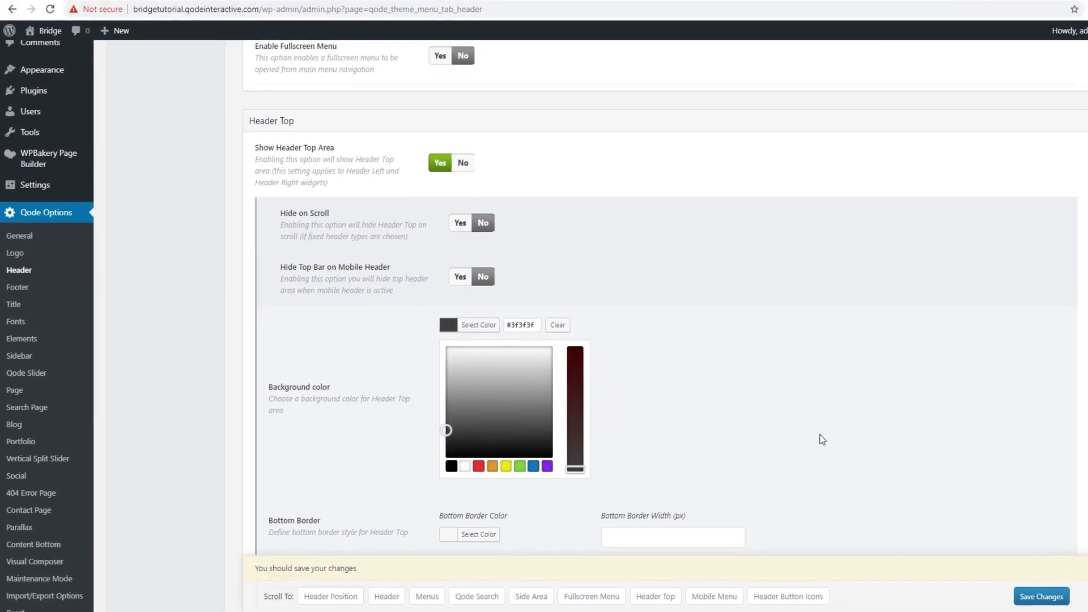
{"action": "left_click", "coordinate": [1006, 600]}
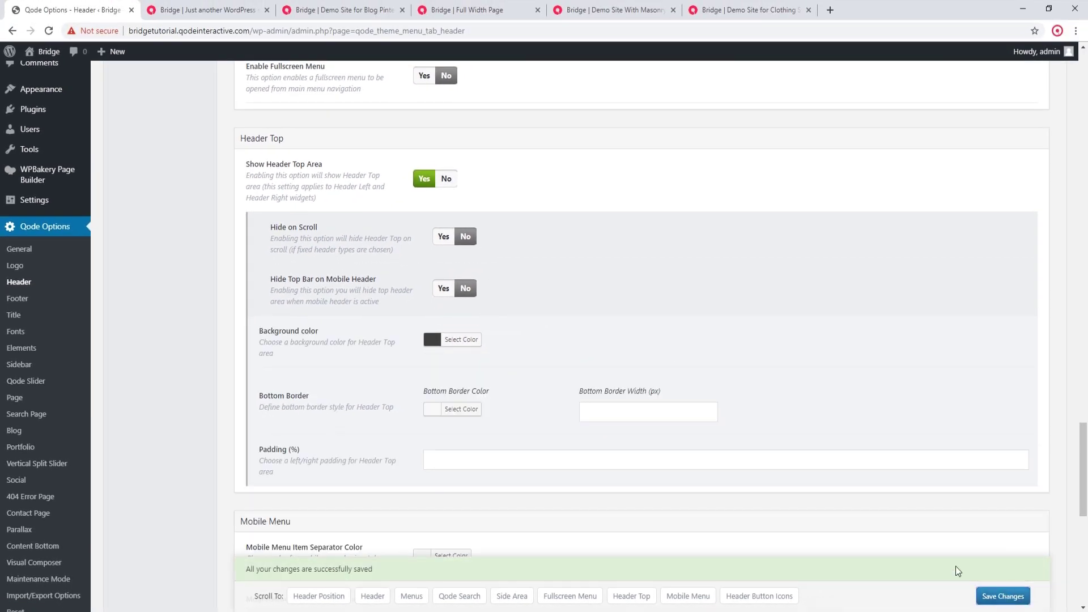
{"action": "left_click", "coordinate": [203, 6]}
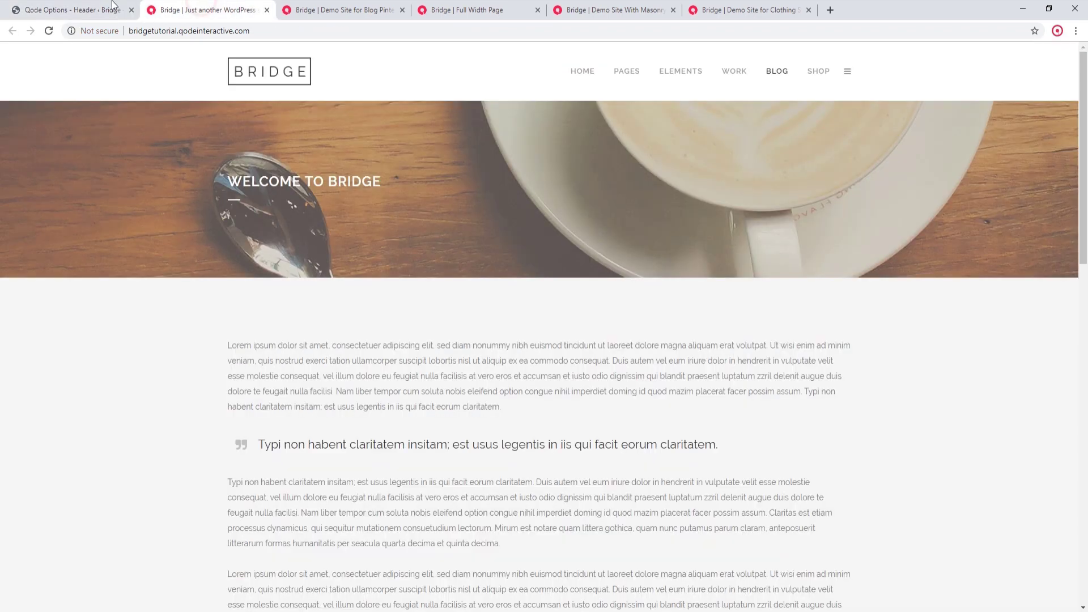
{"action": "left_click", "coordinate": [50, 31]}
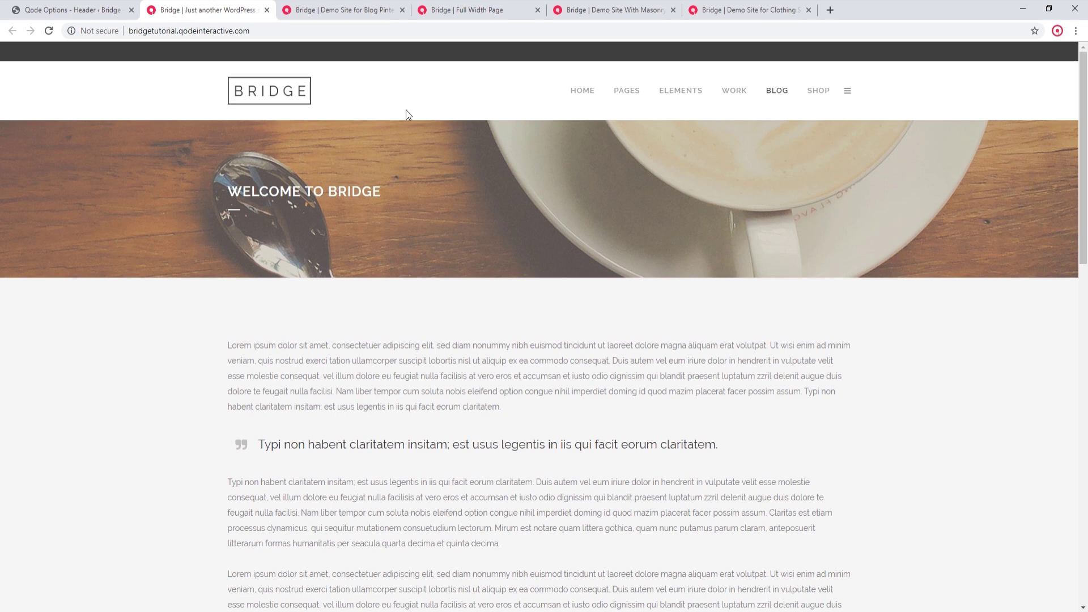
Add three Qode Social Icon widgets to the Header Top Left widget area and reload the live site.
{"action": "left_click", "coordinate": [74, 10]}
{"action": "mouse_move", "coordinate": [46, 89]}
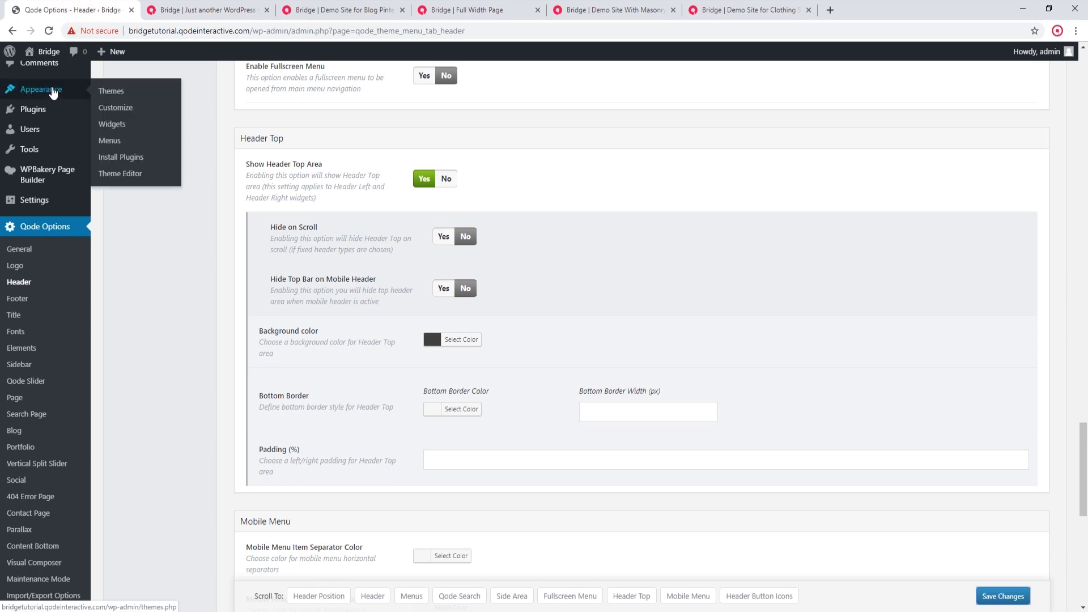
{"action": "left_click", "coordinate": [114, 124]}
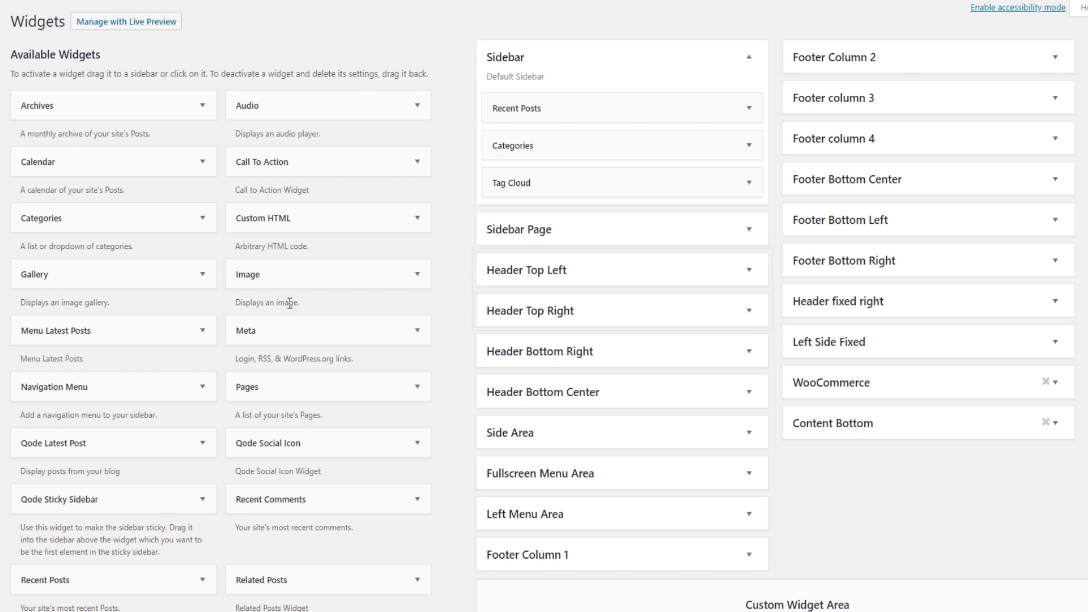
{"action": "left_click", "coordinate": [618, 272]}
{"action": "left_click_drag", "start_coordinate": [323, 444], "coordinate": [617, 315]}
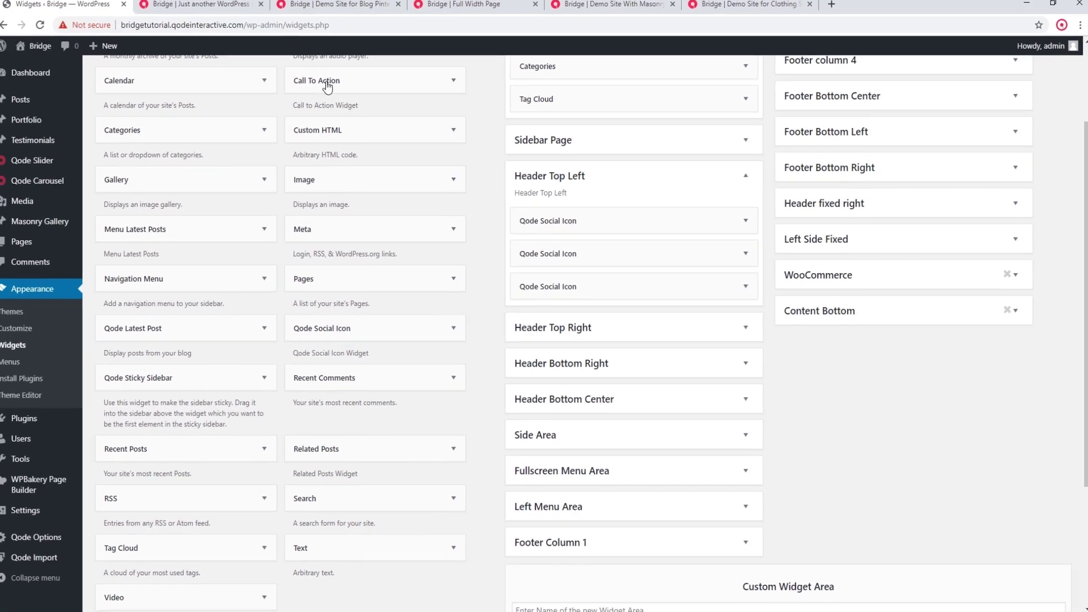
{"action": "left_click", "coordinate": [238, 10]}
{"action": "left_click", "coordinate": [48, 31]}
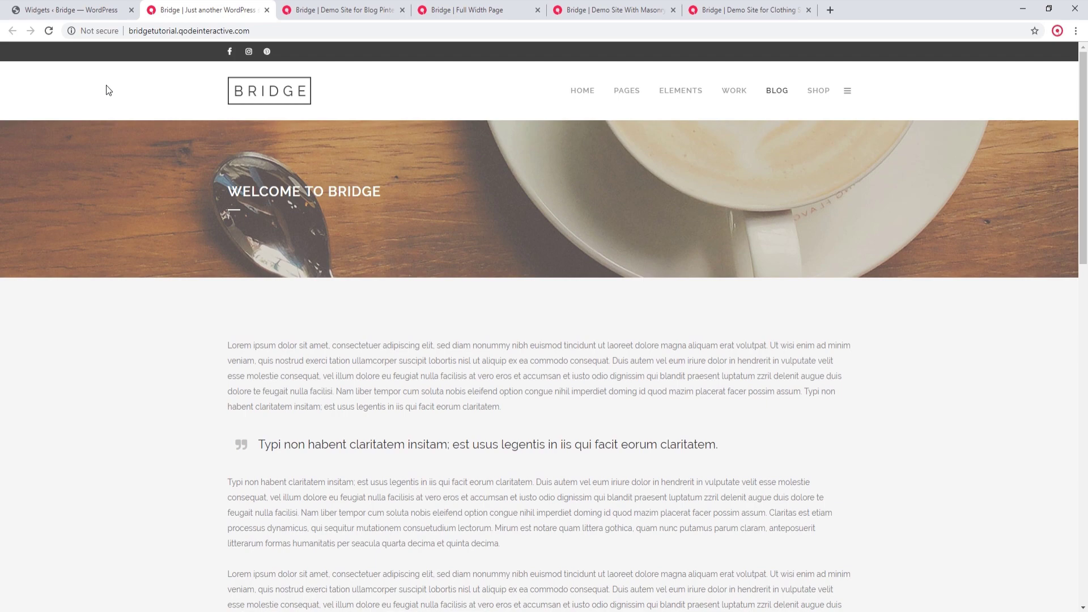
Set the Header Type to Fixed Header Top in the Header options, save, and check the header on the reloaded live site.
{"action": "left_click", "coordinate": [87, 5]}
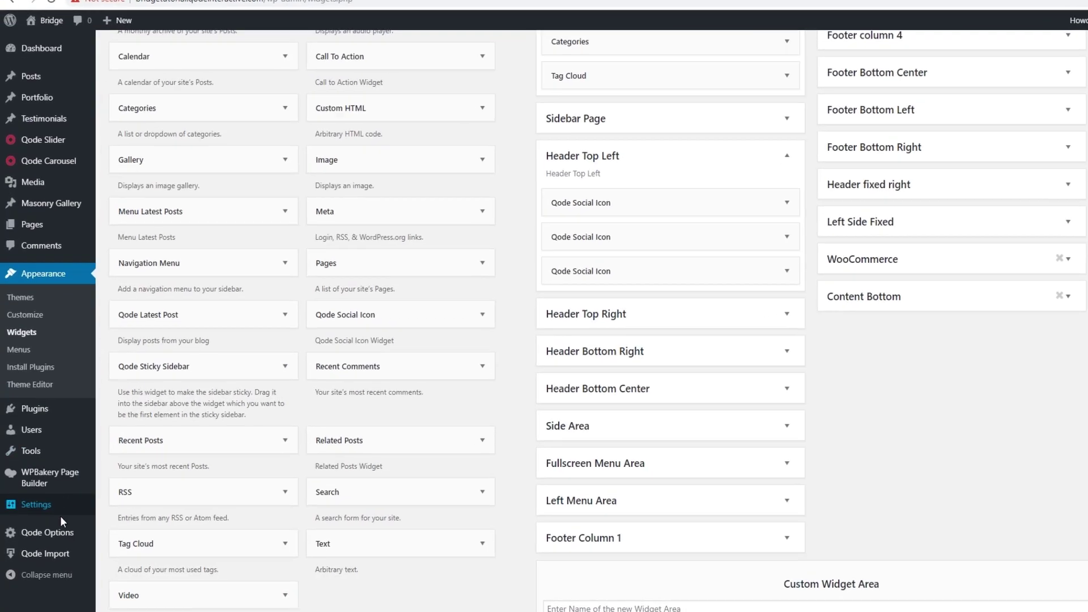
{"action": "mouse_move", "coordinate": [44, 536]}
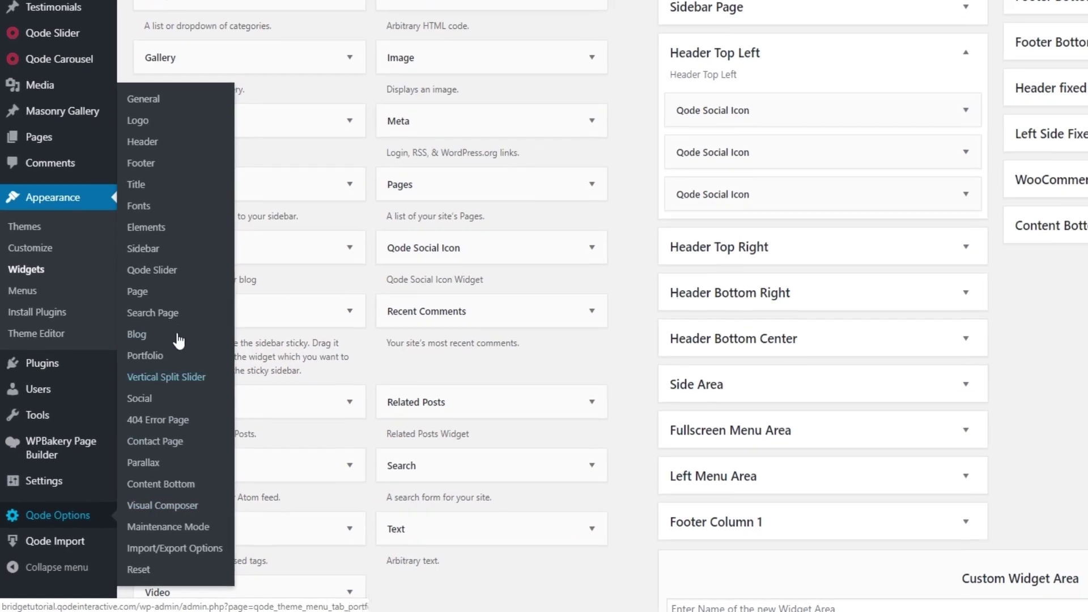
{"action": "left_click", "coordinate": [145, 141]}
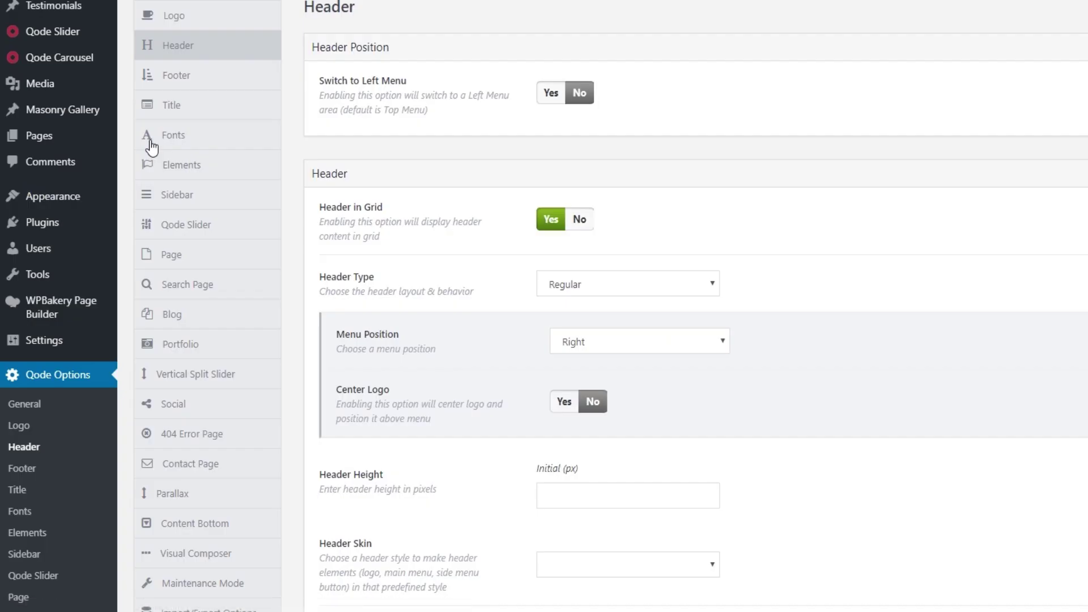
{"action": "left_click", "coordinate": [656, 297]}
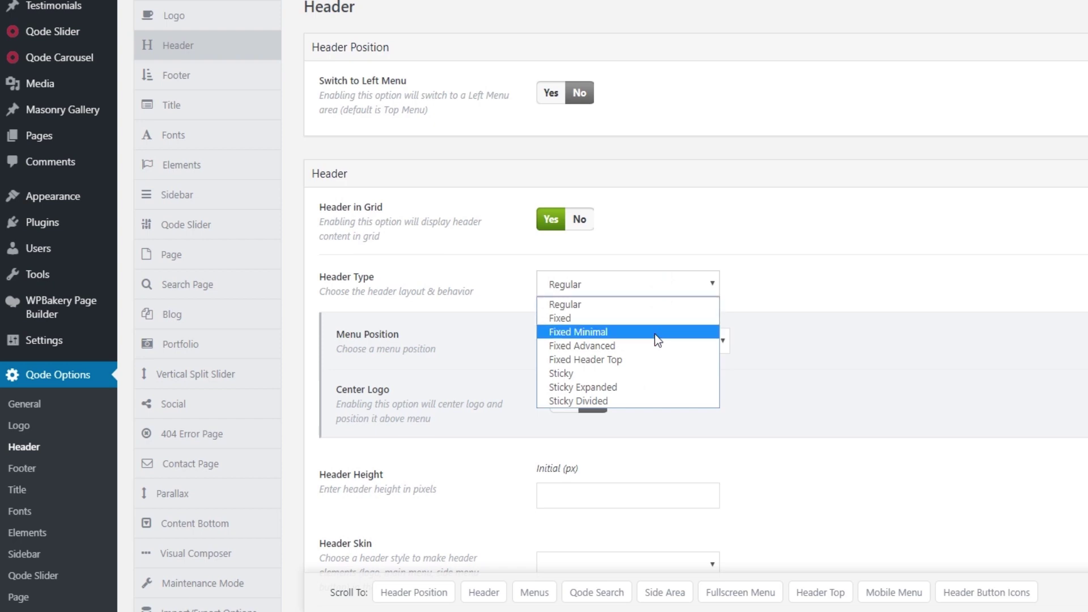
{"action": "left_click", "coordinate": [652, 359]}
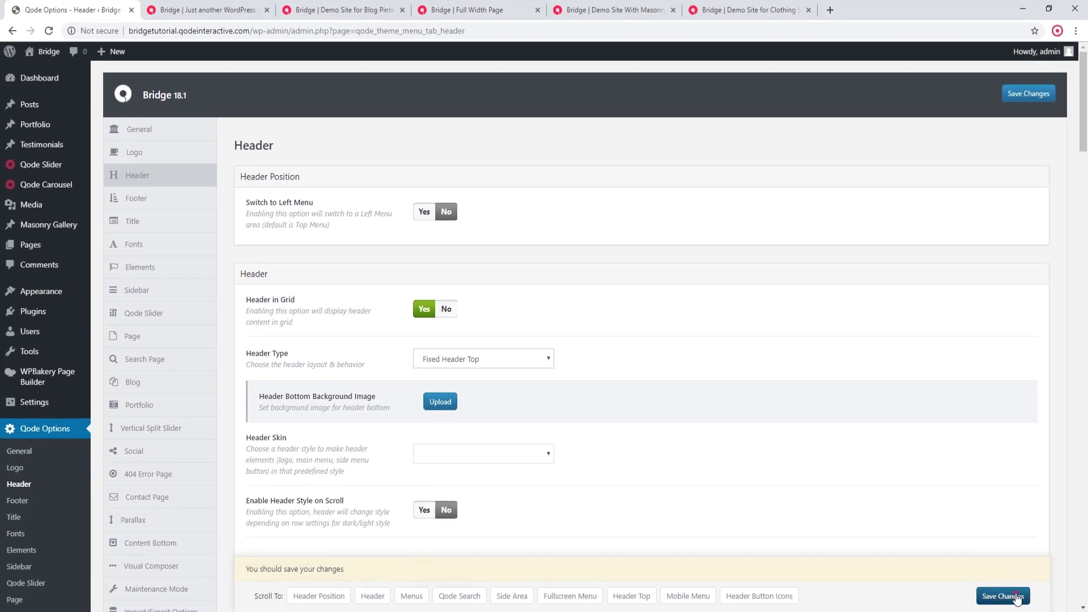
{"action": "left_click", "coordinate": [1019, 598]}
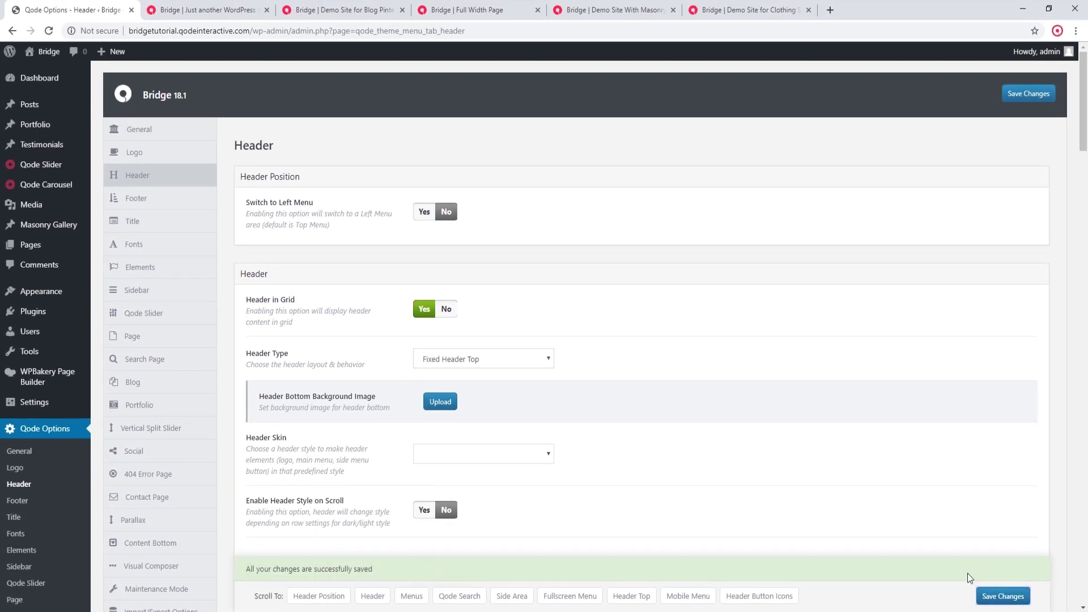
{"action": "left_click", "coordinate": [205, 6]}
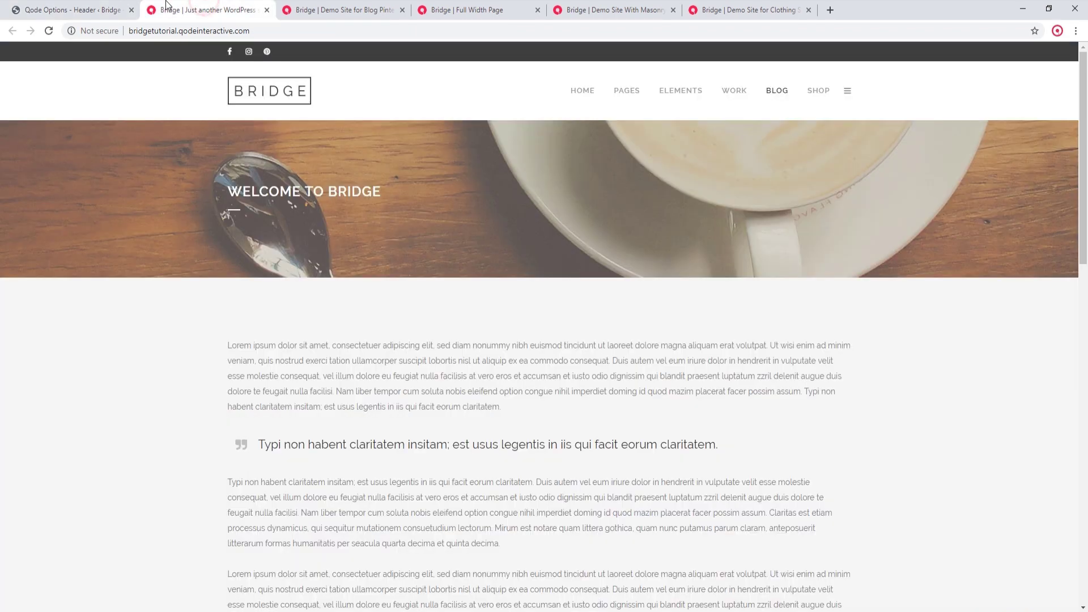
{"action": "left_click", "coordinate": [49, 31]}
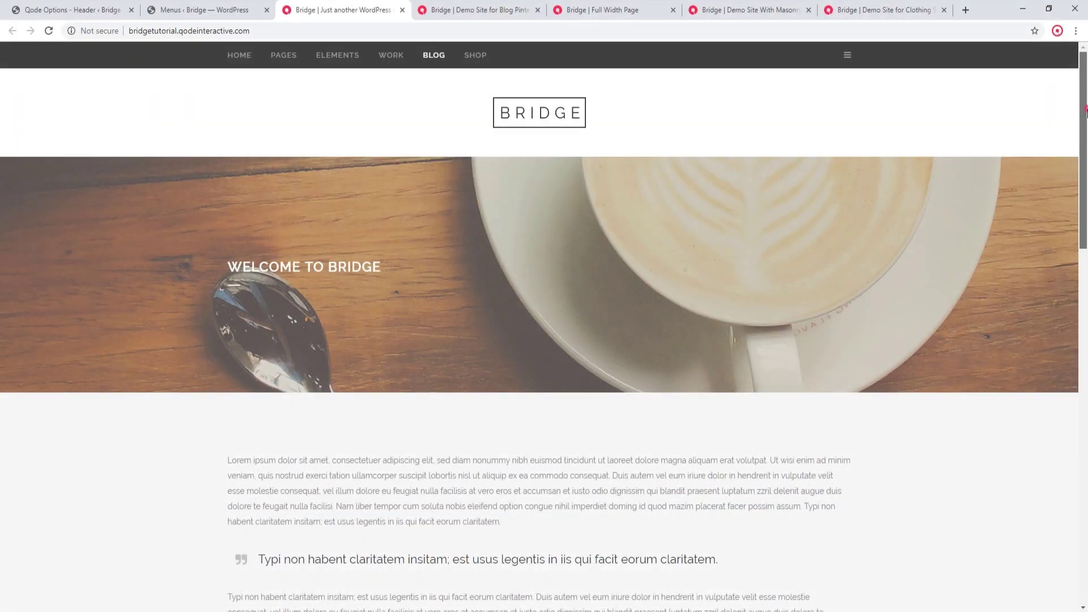
{"action": "mouse_move", "coordinate": [1087, 110]}
{"action": "left_mouse_down"}
{"action": "mouse_move", "coordinate": [1087, 397]}
{"action": "mouse_move", "coordinate": [1087, 110]}
{"action": "left_mouse_up"}
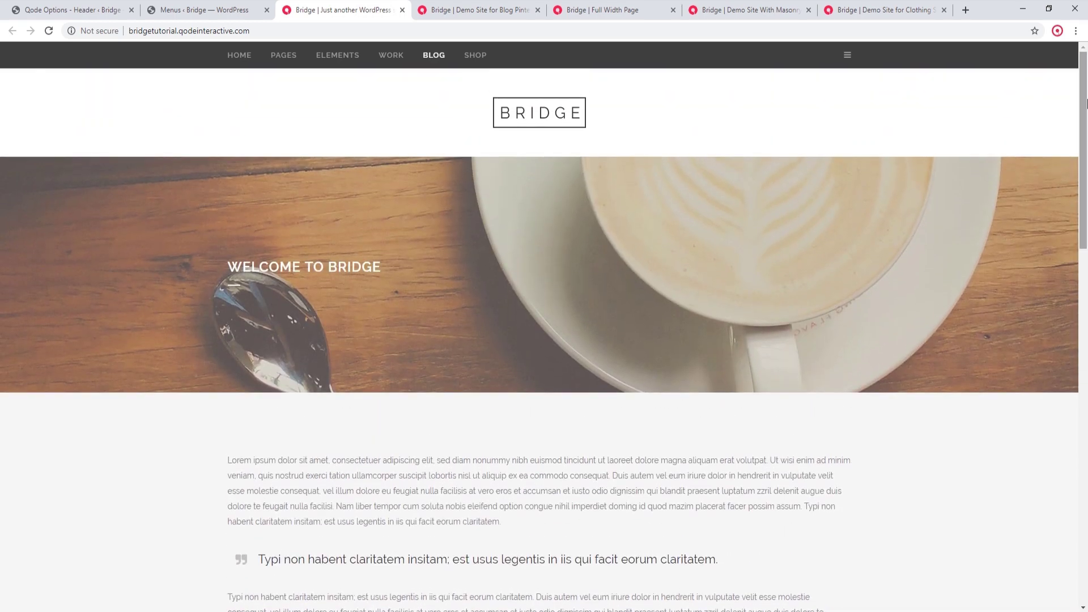
Return to the Header options and turn off Show Header Top Area.
{"action": "left_click", "coordinate": [74, 10]}
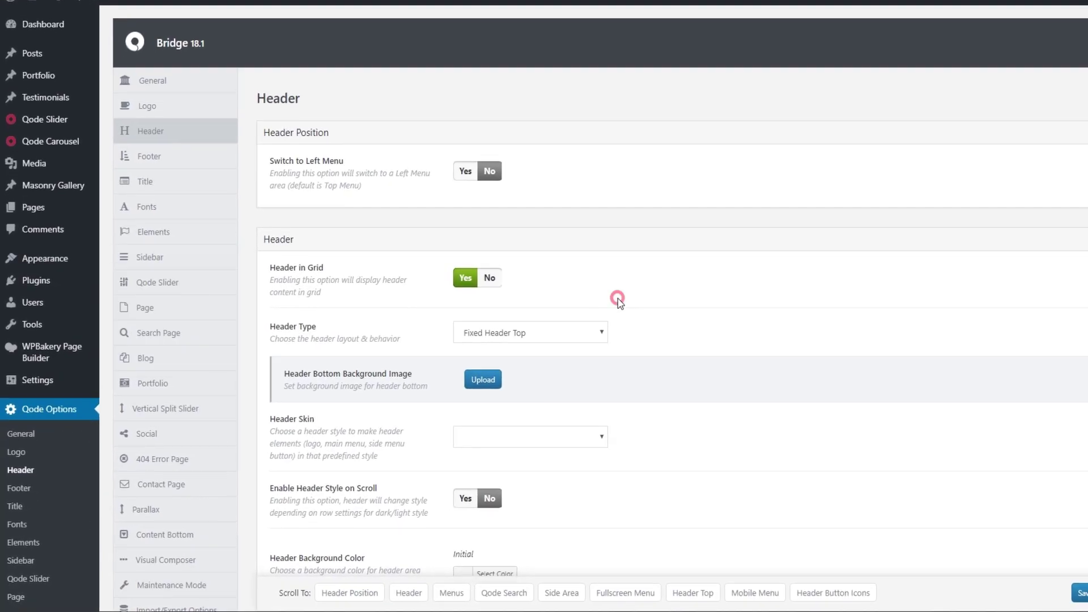
{"action": "left_click", "coordinate": [690, 589]}
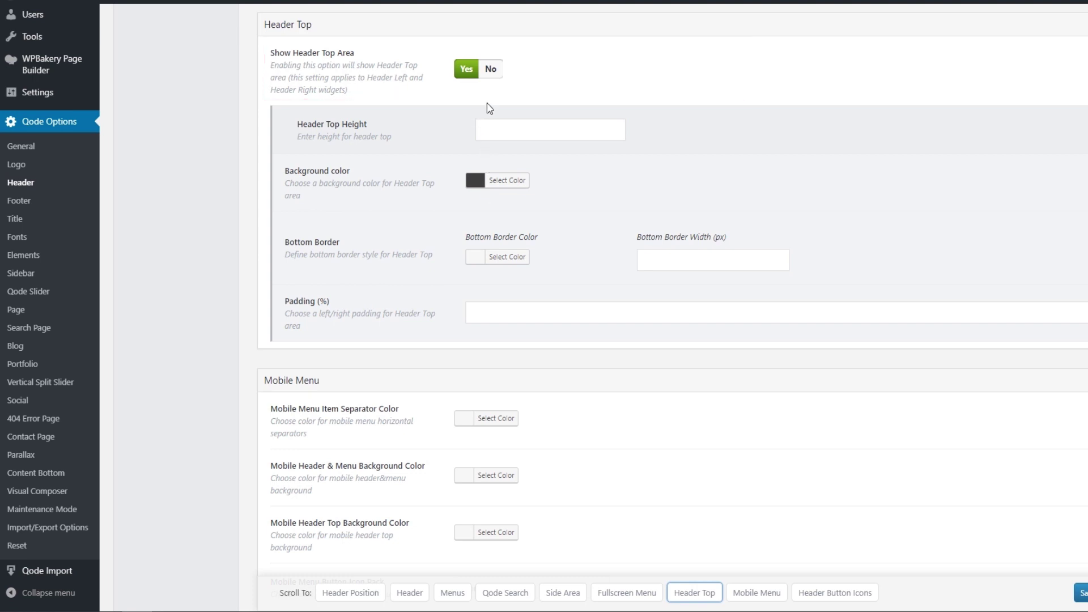
{"action": "left_click", "coordinate": [492, 69]}
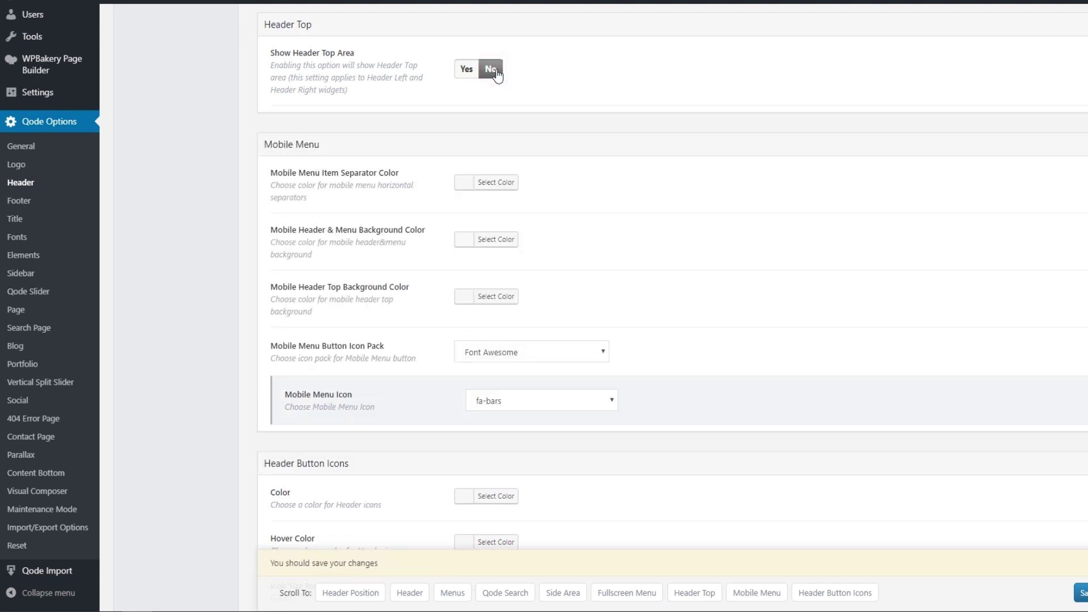
Set the Header Type back to Regular and save the header options.
{"action": "scroll", "coordinate": [707, 333], "scroll_direction": "up", "scroll_amount": 20}
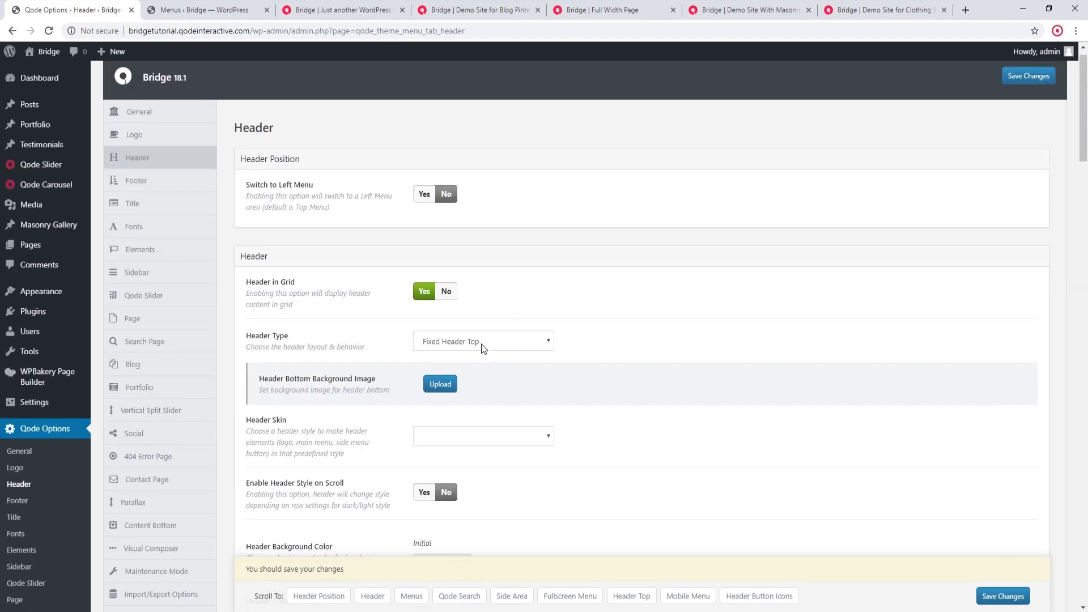
{"action": "left_click", "coordinate": [471, 334]}
{"action": "left_click", "coordinate": [478, 356]}
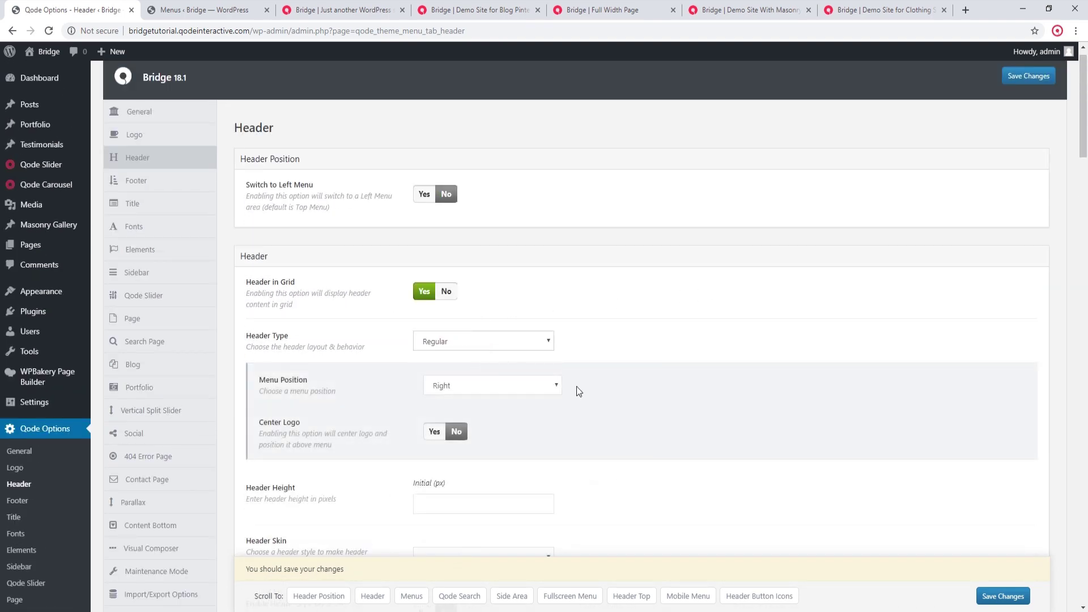
{"action": "left_click", "coordinate": [1002, 596]}
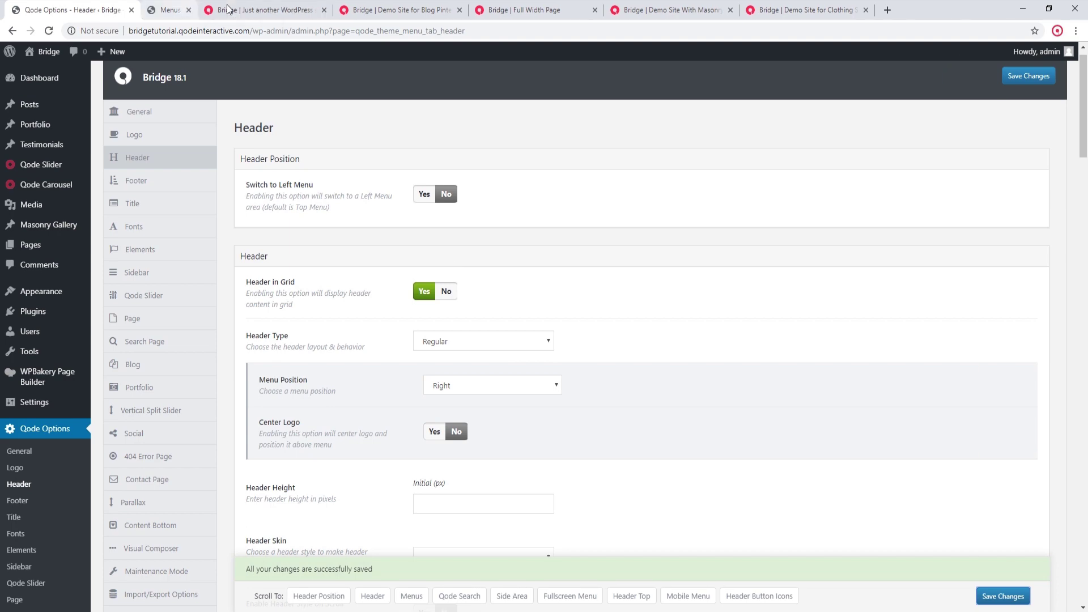
Close the Menus admin page and reload the live site to check the Regular header.
{"action": "left_click", "coordinate": [245, 10]}
{"action": "left_click", "coordinate": [221, 10]}
{"action": "left_click", "coordinate": [48, 31]}
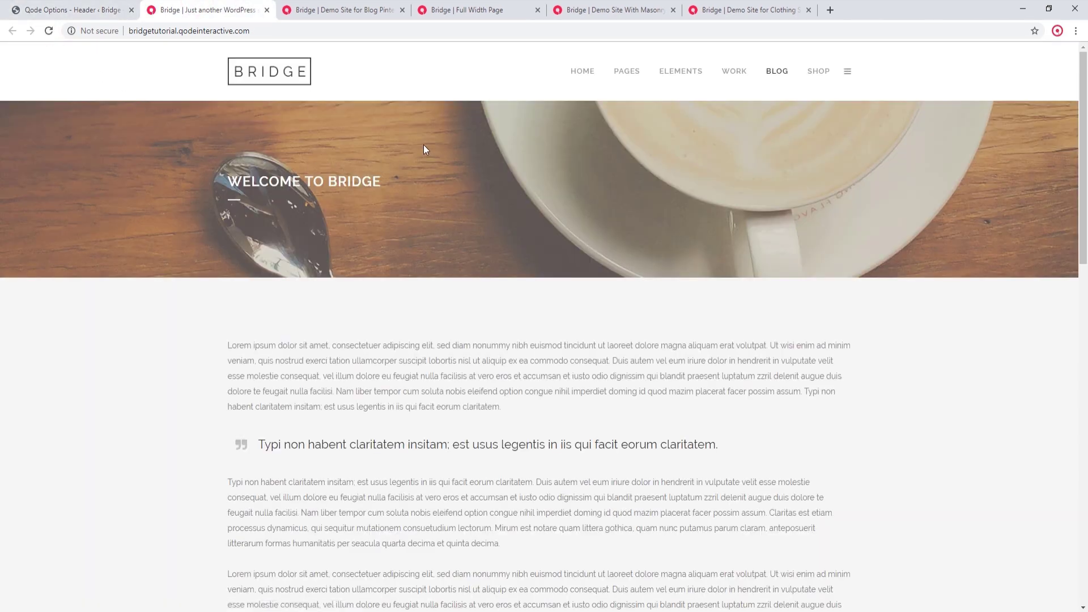
Open the Welcome to Bridge front page for editing from the last page of the Pages list and expand its Qode Header settings.
{"action": "left_click", "coordinate": [85, 9]}
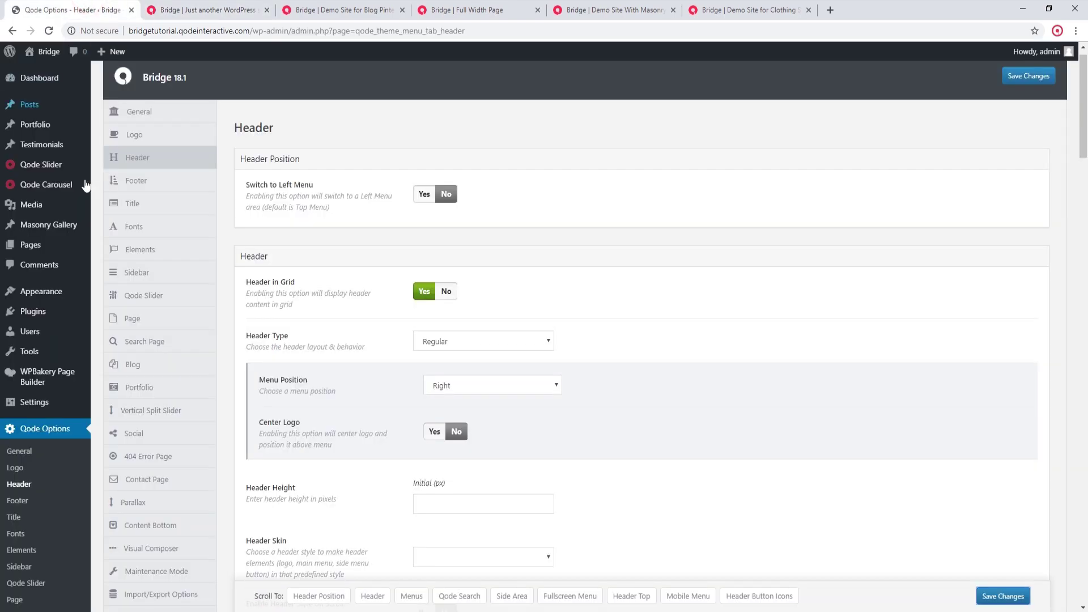
{"action": "middle_click", "coordinate": [37, 250]}
{"action": "left_click", "coordinate": [175, 8]}
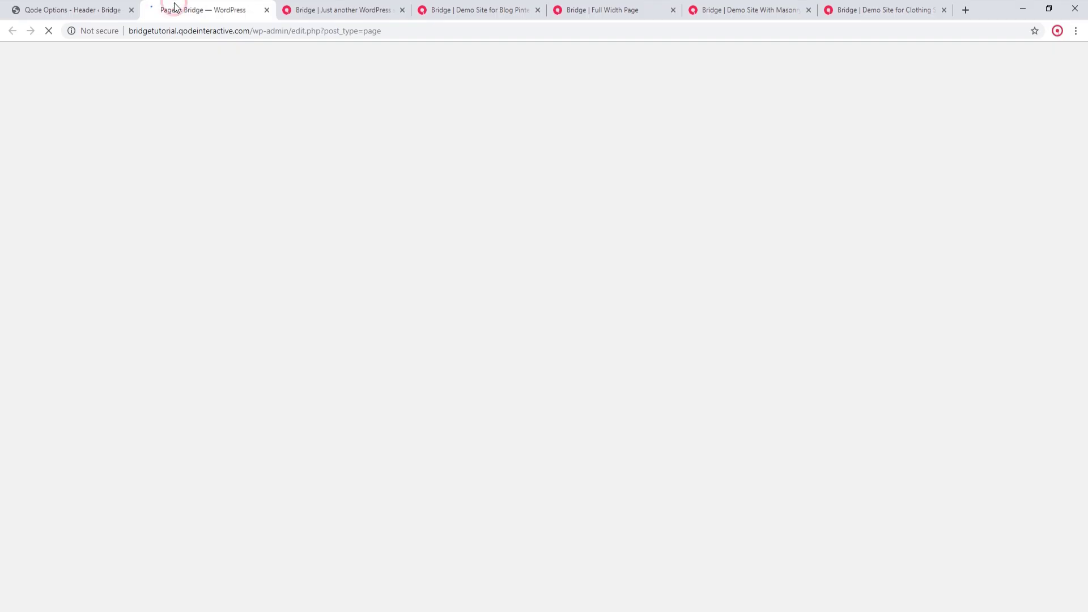
{"action": "left_click", "coordinate": [1059, 122]}
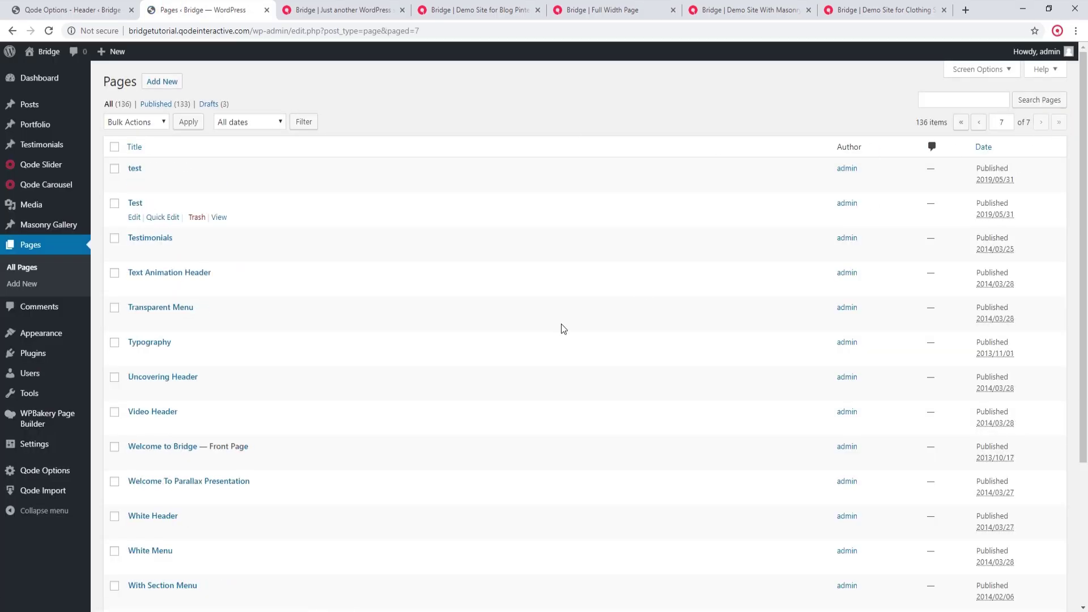
{"action": "left_click", "coordinate": [159, 446]}
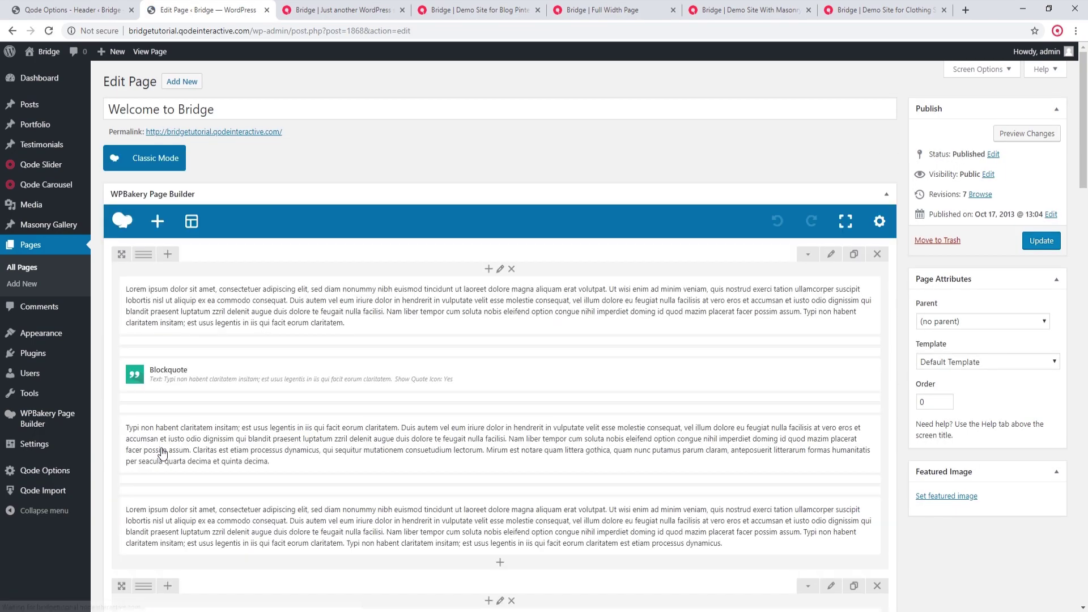
{"action": "scroll", "coordinate": [284, 426], "scroll_direction": "down", "scroll_amount": 5}
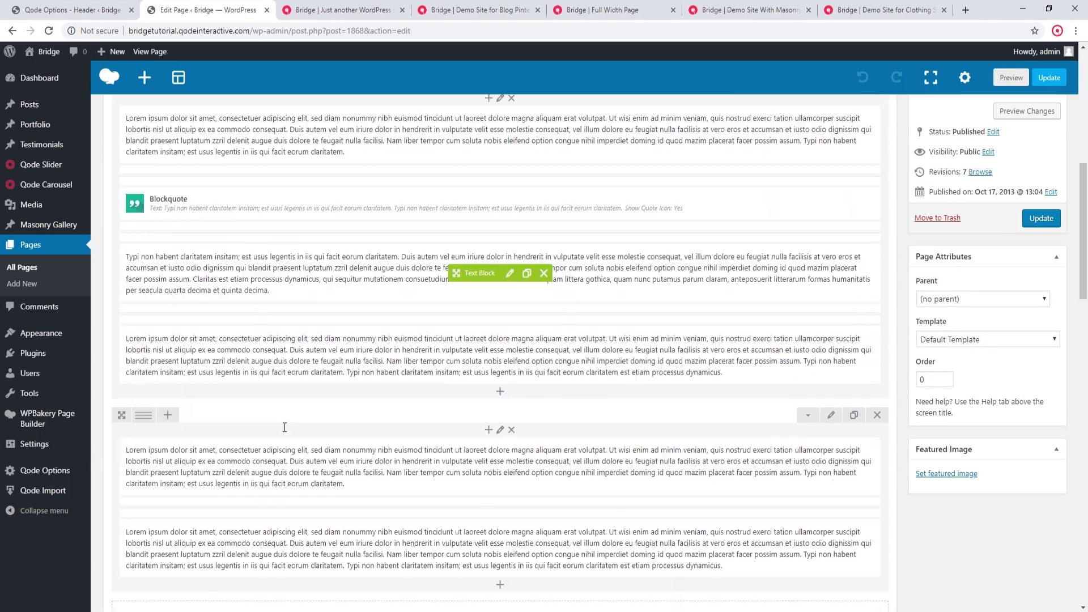
{"action": "scroll", "coordinate": [285, 426], "scroll_direction": "down", "scroll_amount": 6}
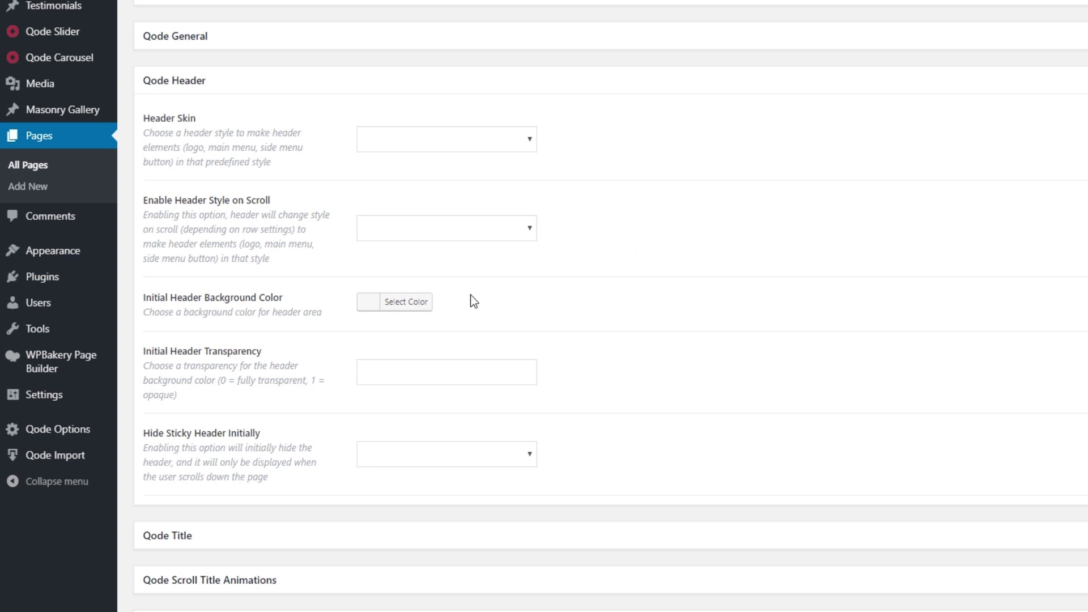
{"action": "mouse_move", "coordinate": [69, 434]}
Set the page's Header Skin to Light and Initial Header Transparency to 0, and update the page.
{"action": "left_click", "coordinate": [417, 141]}
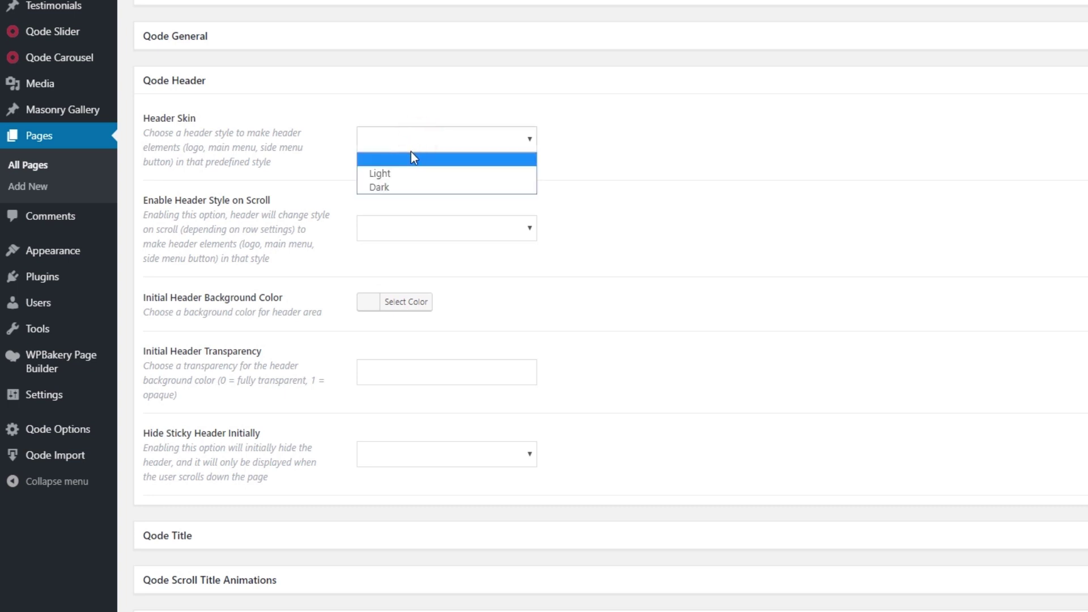
{"action": "left_click", "coordinate": [406, 170]}
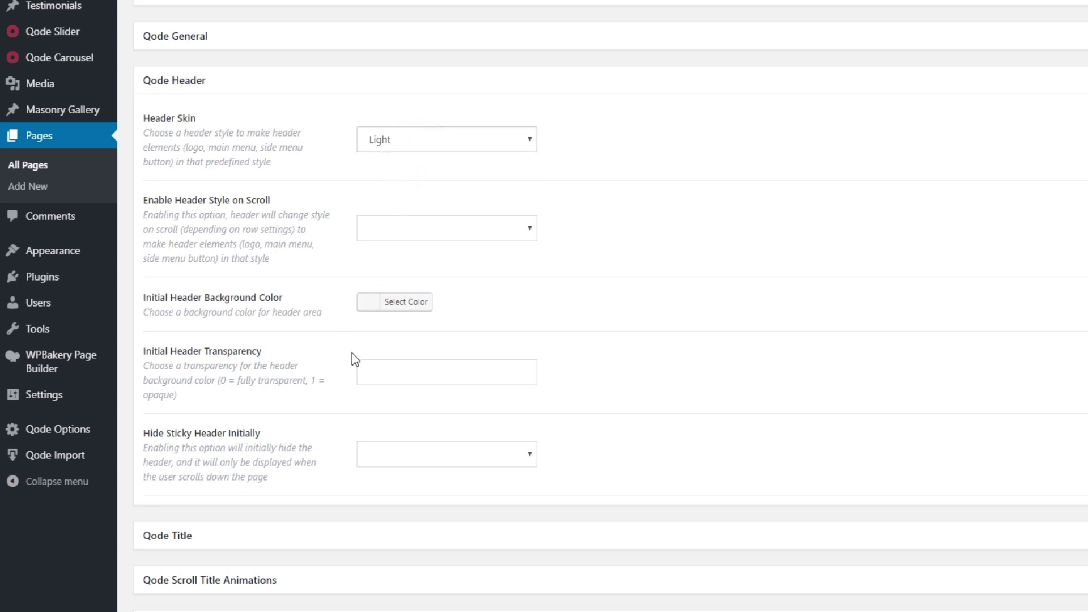
{"action": "left_click", "coordinate": [445, 373]}
{"action": "type", "text": "0"}
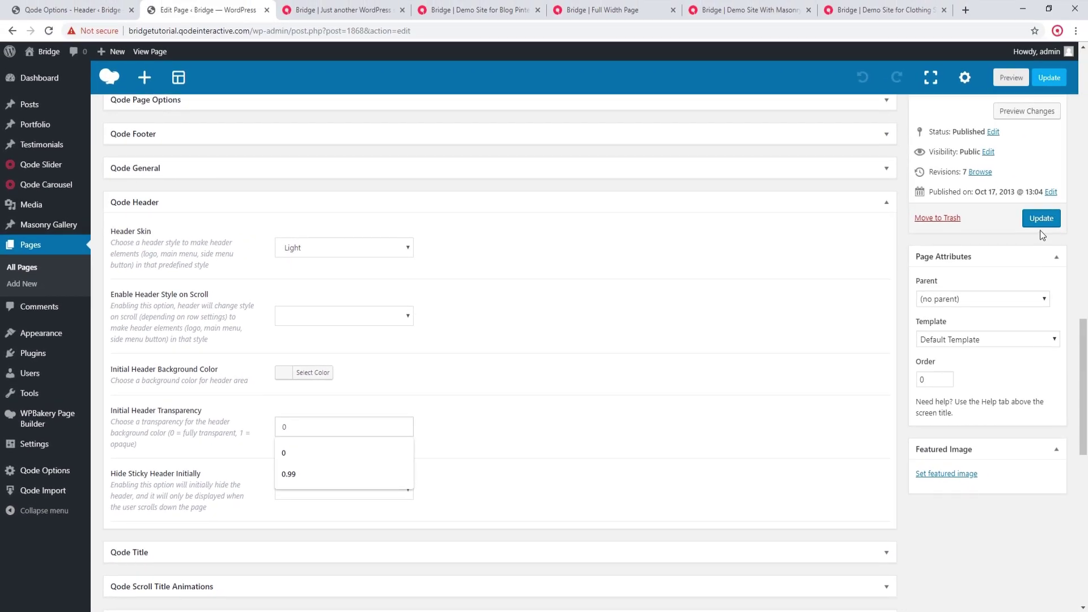
{"action": "left_click", "coordinate": [1083, 198]}
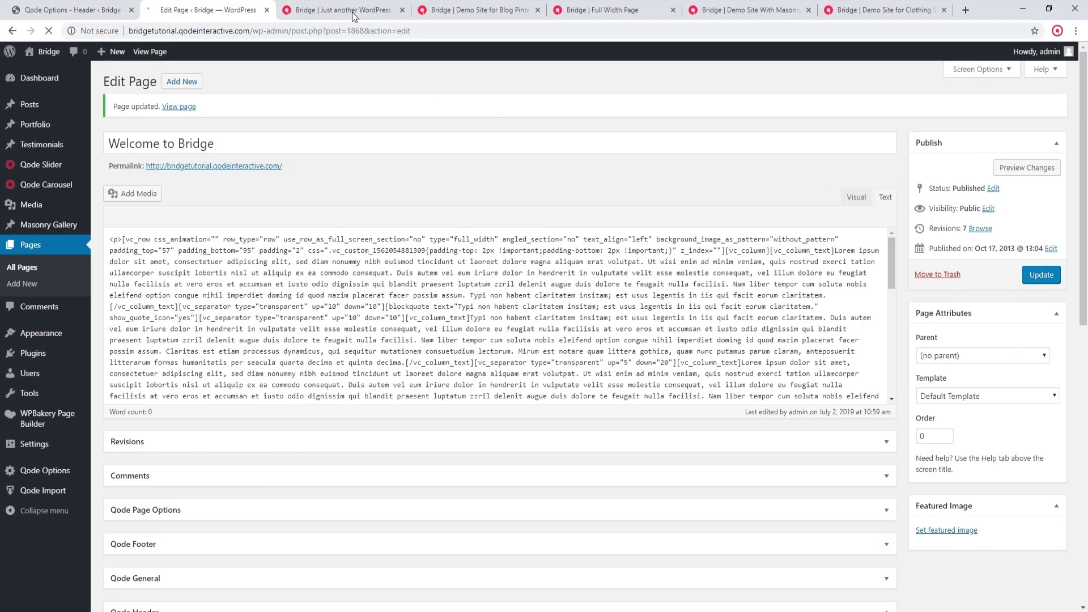
Reload the live front page to check its header, and open an entry under Blog in the site menu.
{"action": "left_click", "coordinate": [346, 7]}
{"action": "left_click", "coordinate": [49, 31]}
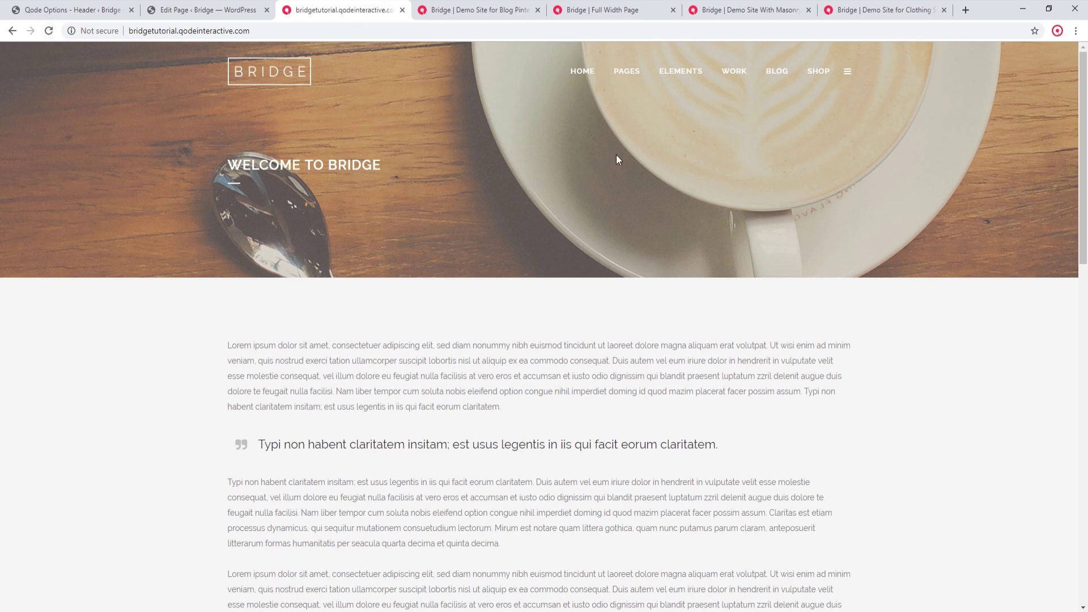
{"action": "mouse_move", "coordinate": [785, 76]}
{"action": "left_click", "coordinate": [789, 99]}
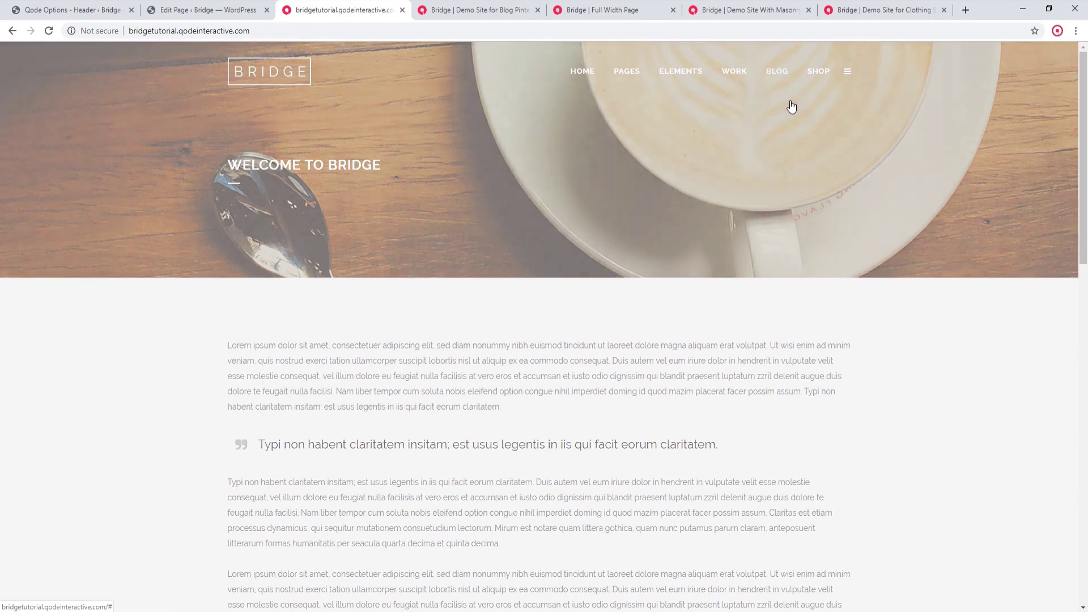